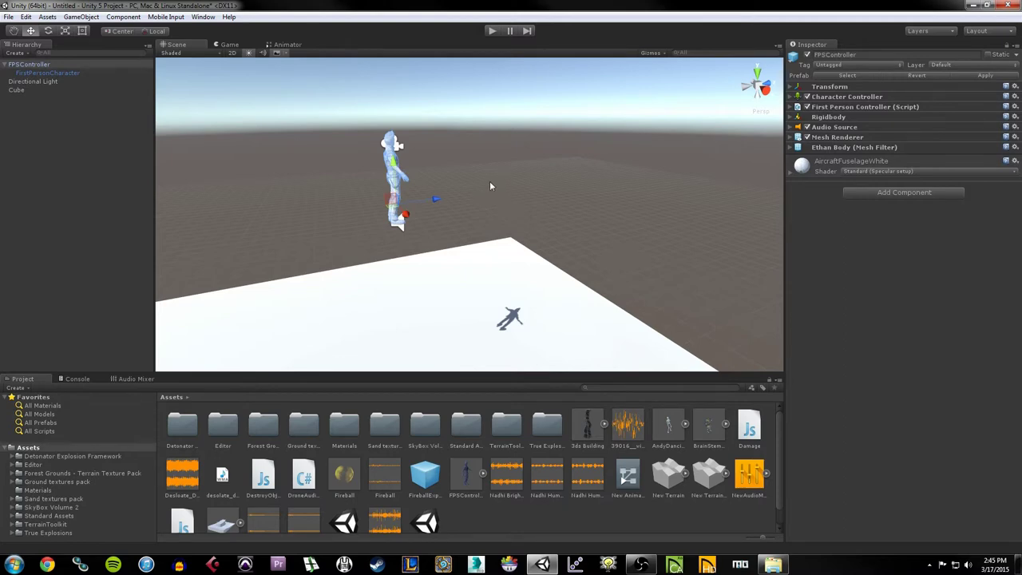
Create an empty game object and raise it to about the character's upper-body height
{"action": "left_click", "coordinate": [764, 97]}
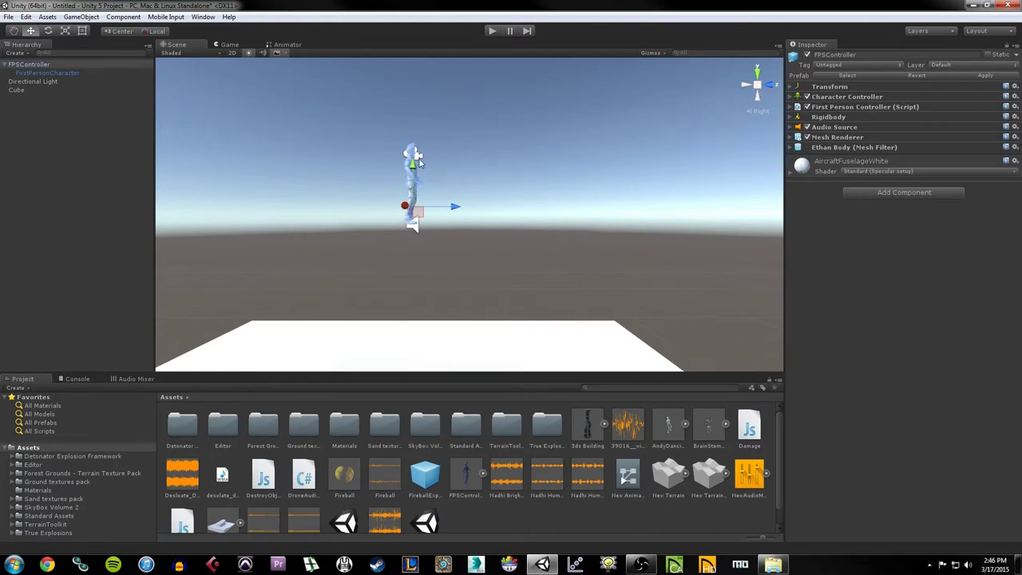
{"action": "left_click", "coordinate": [82, 17]}
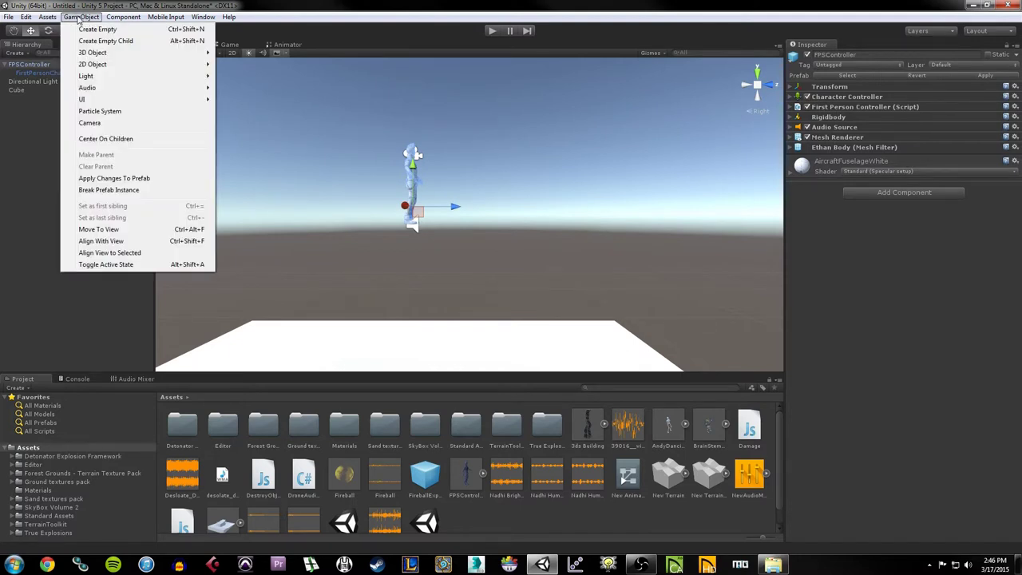
{"action": "left_click", "coordinate": [91, 30]}
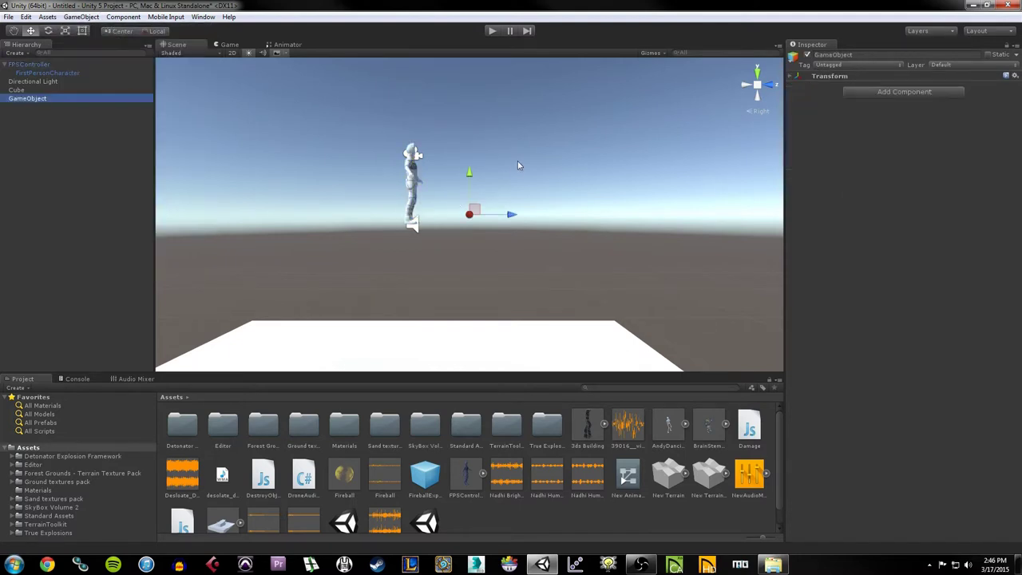
{"action": "mouse_move", "coordinate": [471, 152]}
{"action": "left_mouse_down"}
{"action": "mouse_move", "coordinate": [478, 97]}
{"action": "mouse_move", "coordinate": [484, 249]}
{"action": "mouse_move", "coordinate": [472, 226]}
{"action": "mouse_move", "coordinate": [474, 99]}
{"action": "mouse_move", "coordinate": [472, 143]}
{"action": "left_mouse_up"}
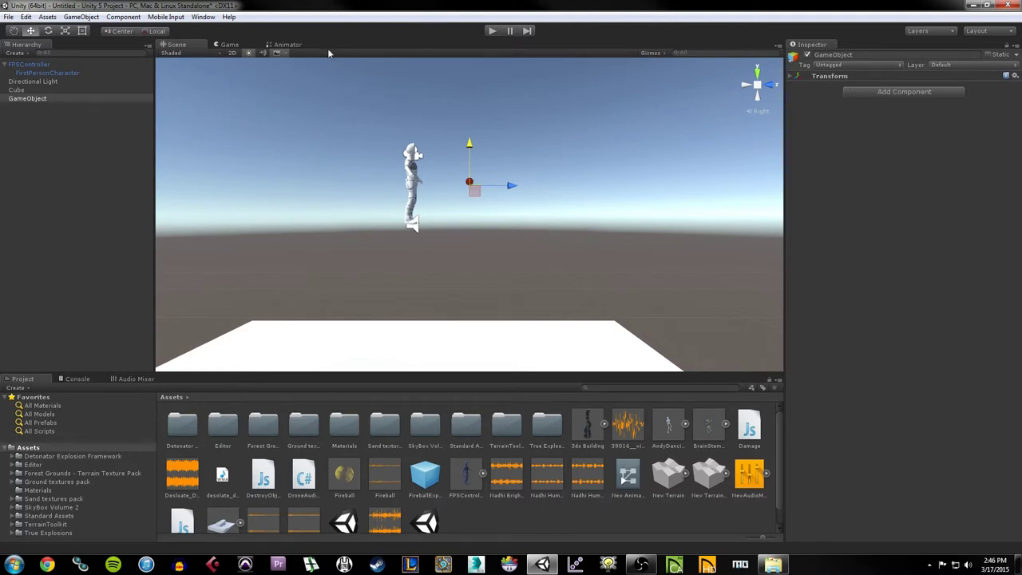
{"action": "left_click_drag", "start_coordinate": [472, 153], "coordinate": [471, 120]}
Move the empty object closer to the front of the character at head height
{"action": "left_click_drag", "start_coordinate": [515, 156], "coordinate": [480, 178]}
{"action": "scroll", "coordinate": [479, 183], "scroll_direction": "up", "scroll_amount": 1}
{"action": "middle_click_drag", "start_coordinate": [479, 184], "coordinate": [452, 158]}
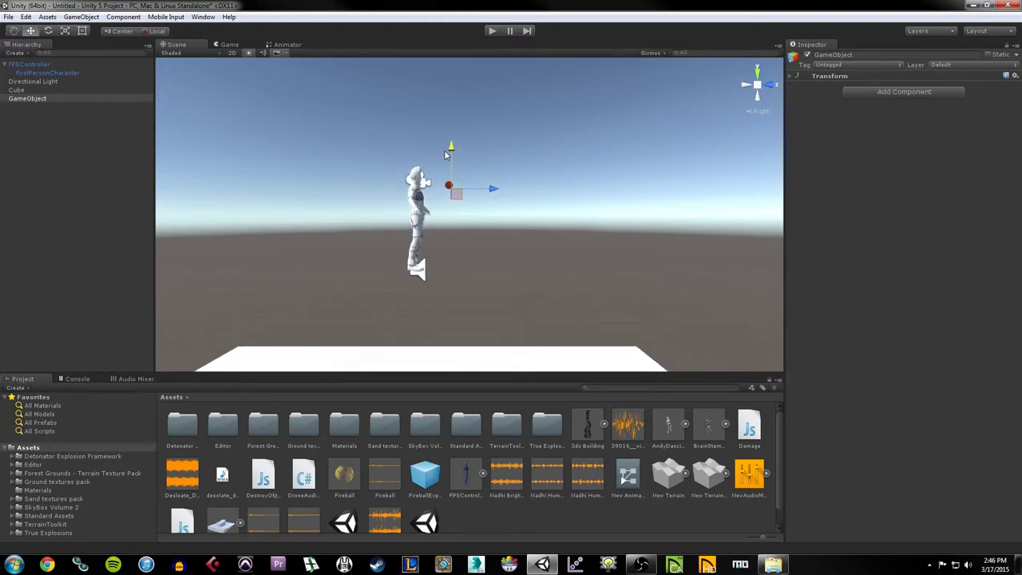
{"action": "left_click_drag", "start_coordinate": [495, 190], "coordinate": [484, 189]}
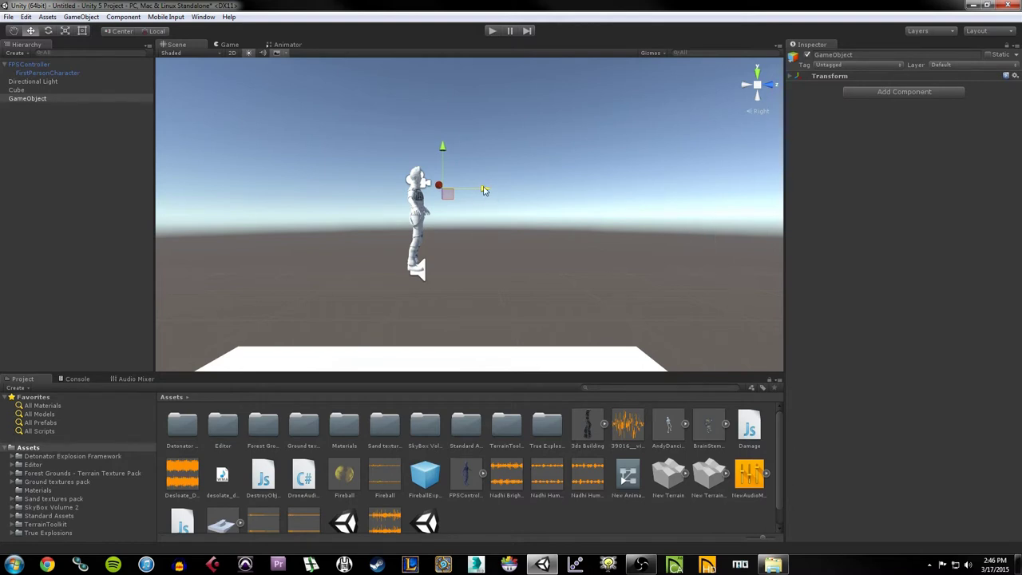
Line the empty object up sideways with the character's centre, checking it from behind and from the front
{"action": "left_click_drag", "start_coordinate": [402, 199], "coordinate": [362, 143], "text": "alt"}
{"action": "middle_click_drag", "start_coordinate": [362, 143], "coordinate": [526, 151]}
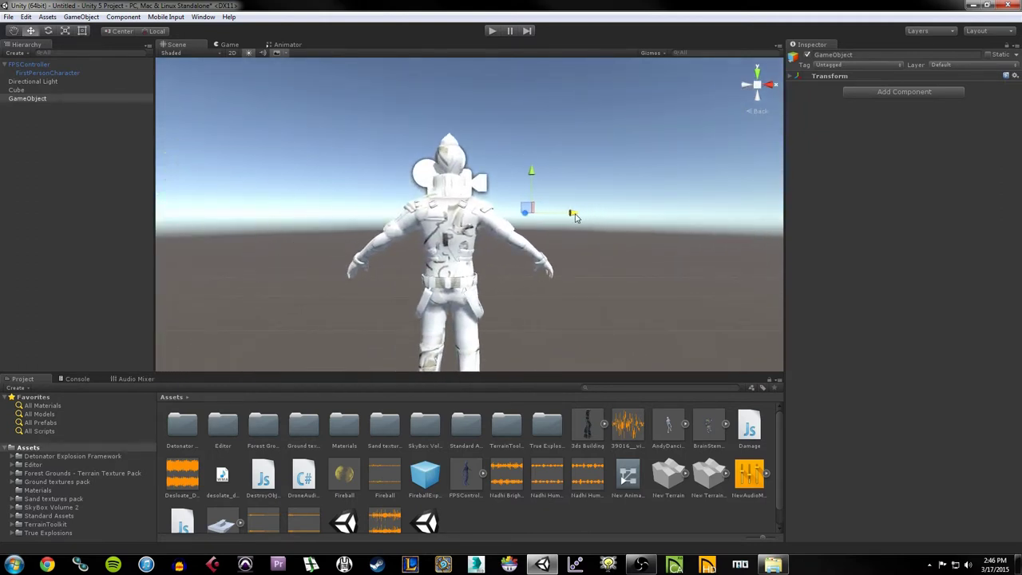
{"action": "left_click", "coordinate": [751, 87]}
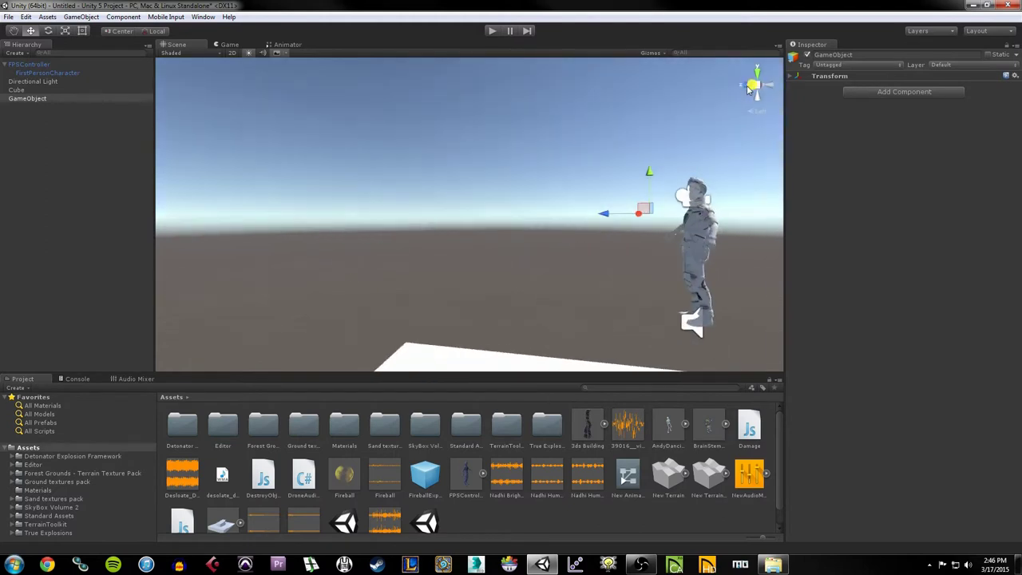
{"action": "left_click", "coordinate": [747, 87]}
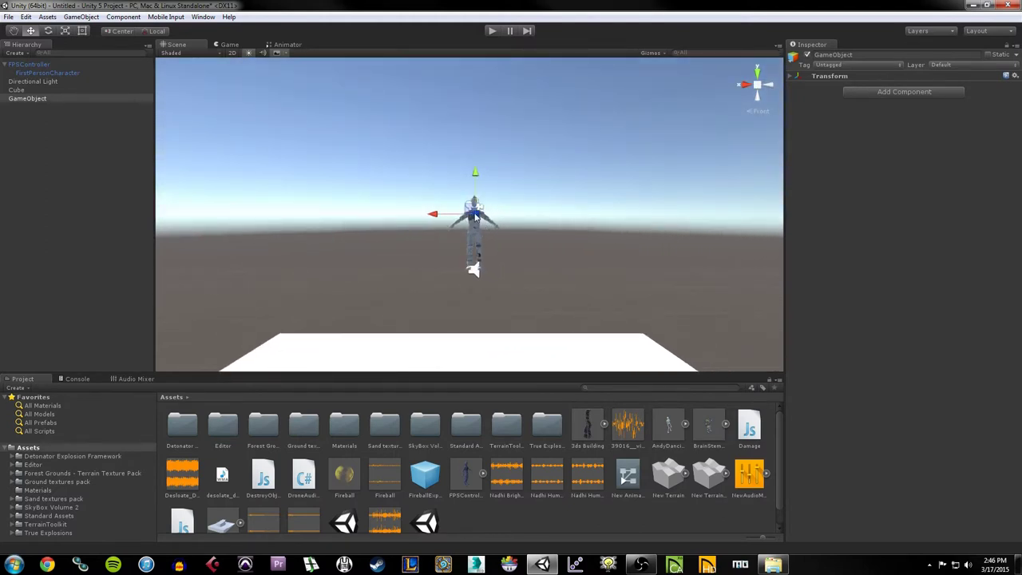
{"action": "left_click", "coordinate": [742, 85]}
Fine-tune the empty object's forward distance so it sits just in front of the character's chest
{"action": "middle_click_drag", "start_coordinate": [369, 236], "coordinate": [529, 221]}
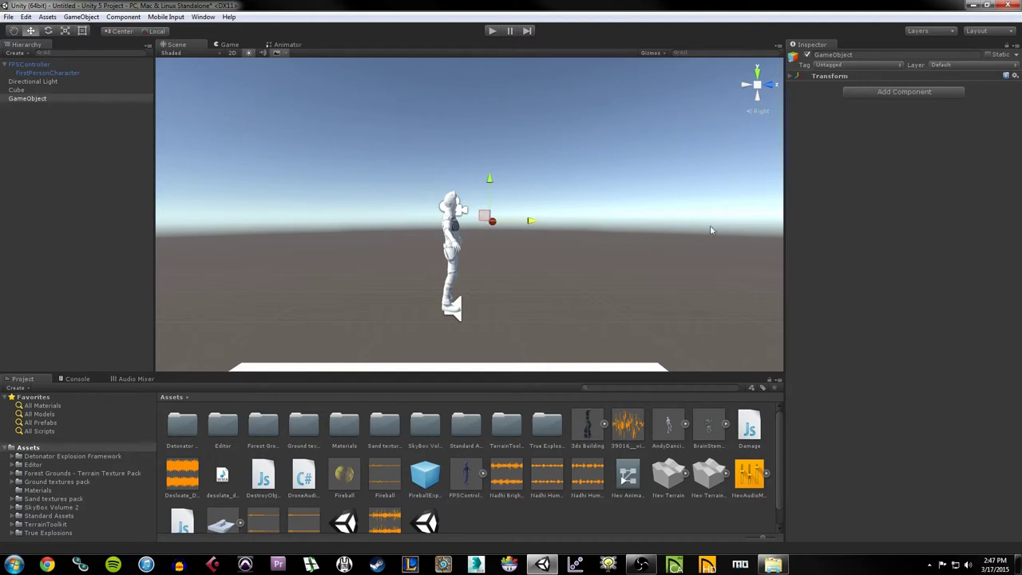
{"action": "left_click_drag", "start_coordinate": [531, 220], "coordinate": [497, 222]}
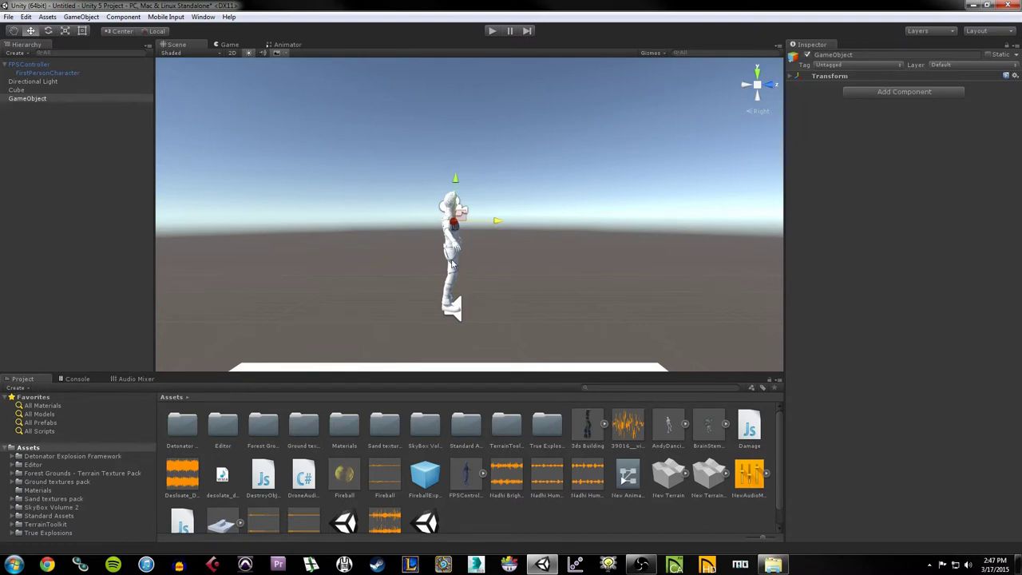
{"action": "left_click_drag", "start_coordinate": [495, 221], "coordinate": [520, 224]}
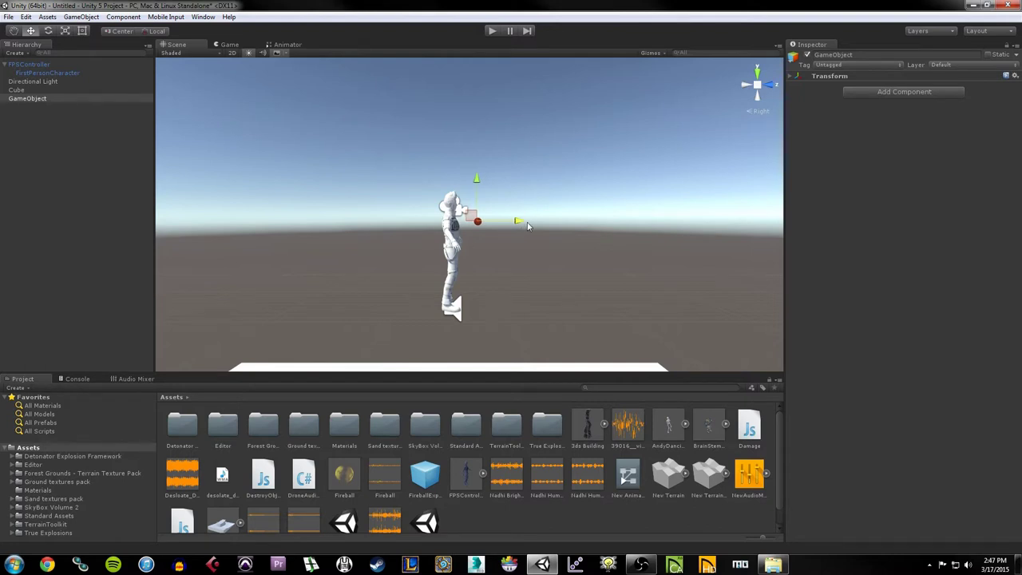
{"action": "left_click_drag", "start_coordinate": [520, 222], "coordinate": [523, 221]}
Rename the empty game object as Spawnpoint
{"action": "double_click", "coordinate": [43, 97]}
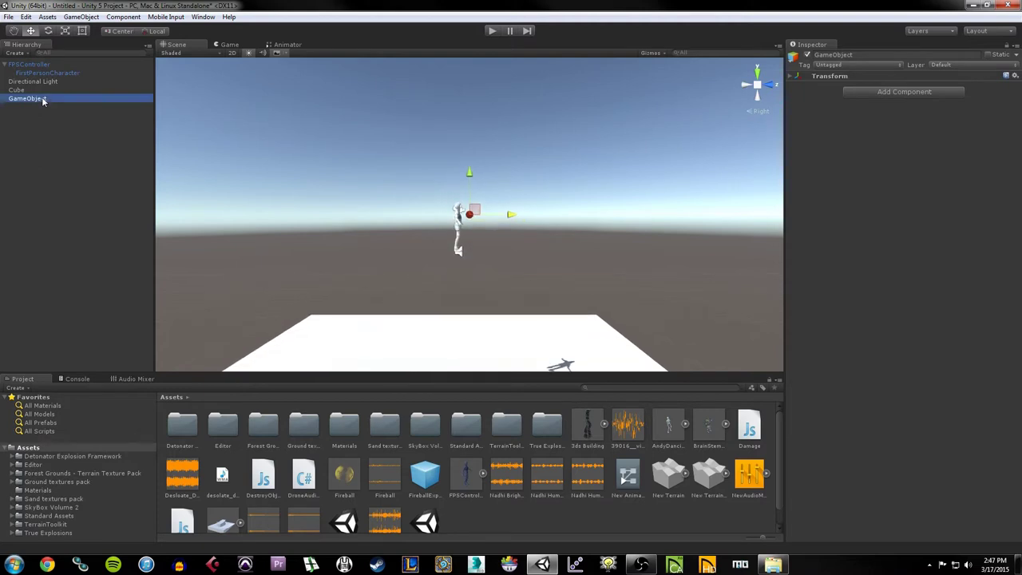
{"action": "left_click", "coordinate": [41, 97]}
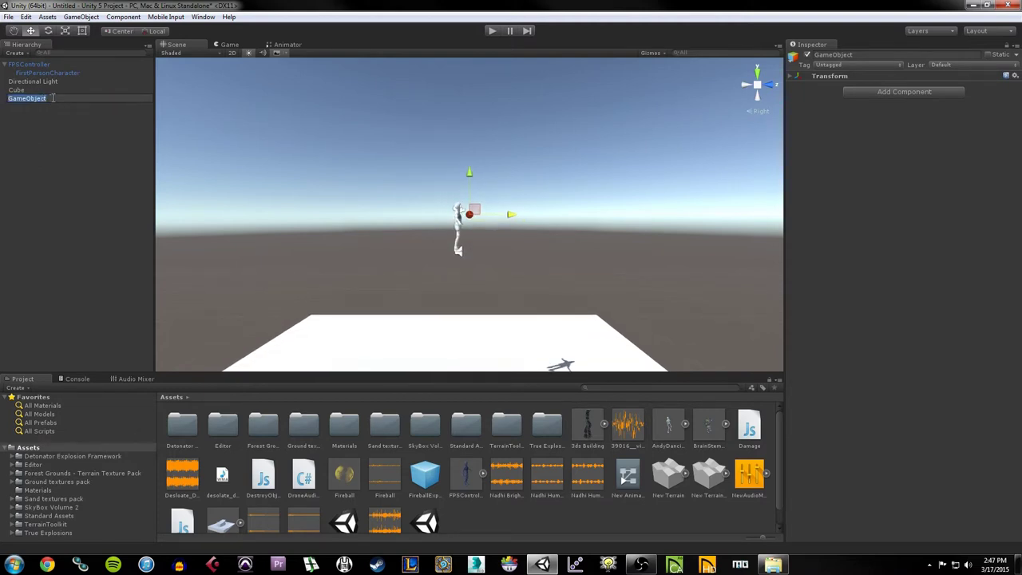
{"action": "left_click", "coordinate": [55, 136]}
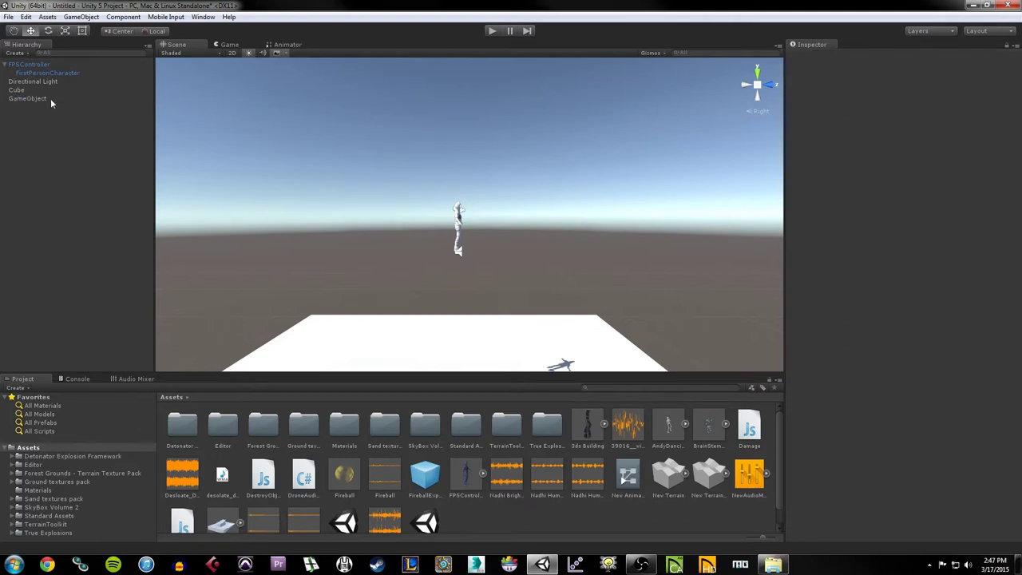
{"action": "left_click", "coordinate": [50, 98]}
{"action": "left_click", "coordinate": [49, 98]}
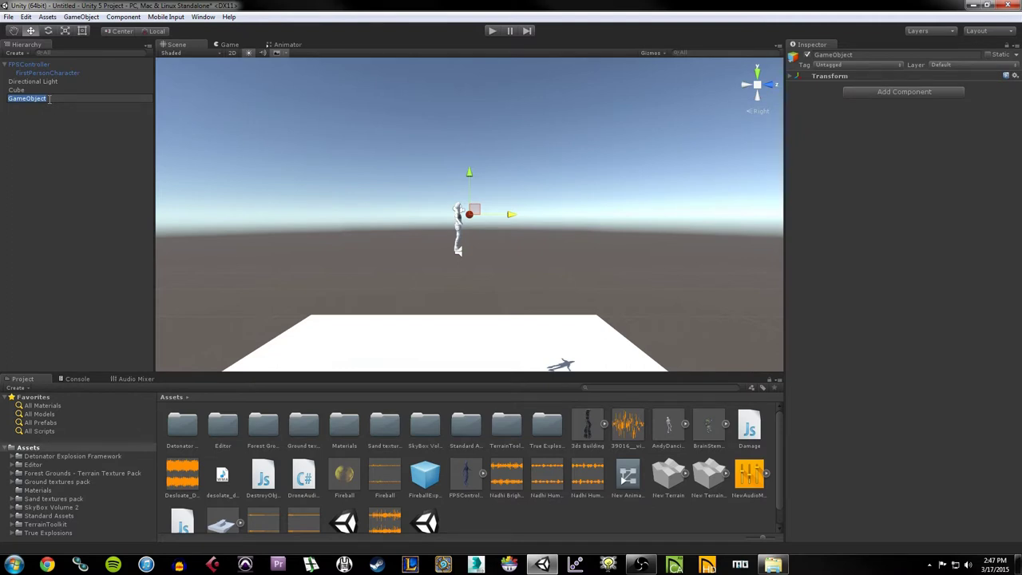
{"action": "type", "text": "Spawnpoitn"}
{"action": "type", "text": "nt"}
{"action": "key", "text": "Return"}
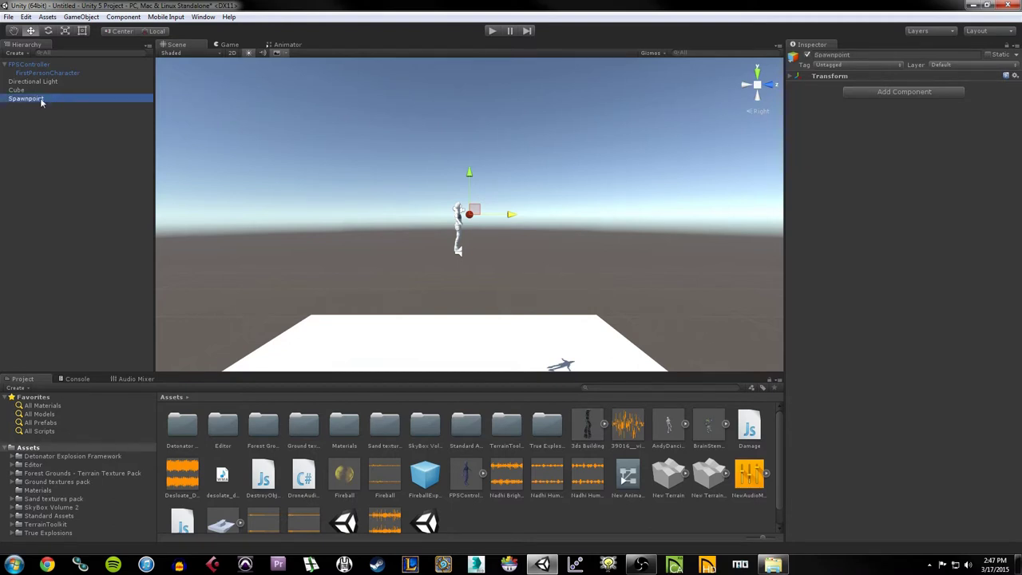
Make Spawnpoint a child of FirstPersonCharacter and compare the two objects' selections
{"action": "left_click_drag", "start_coordinate": [40, 99], "coordinate": [49, 76]}
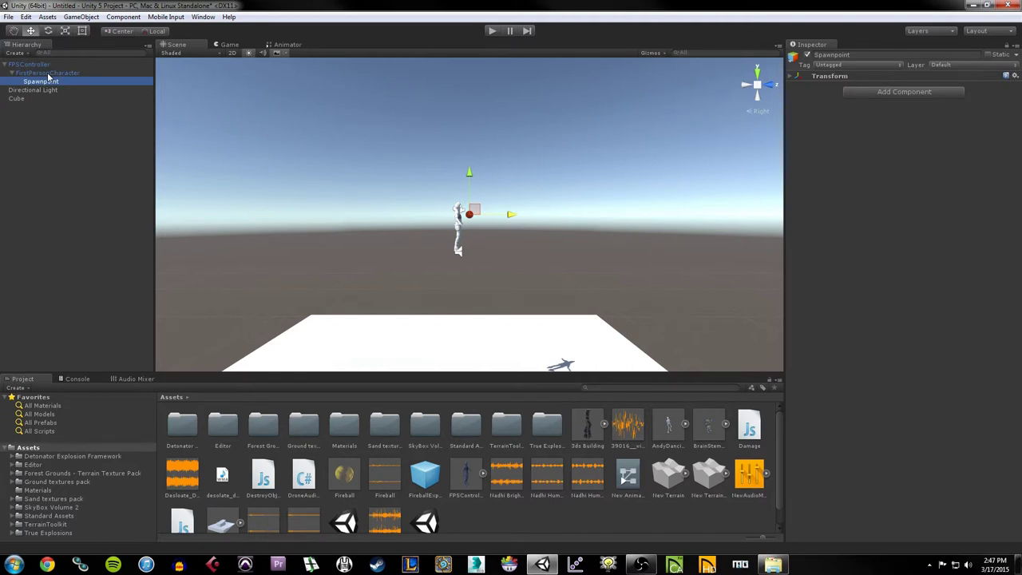
{"action": "left_click", "coordinate": [45, 73]}
{"action": "left_click", "coordinate": [44, 82]}
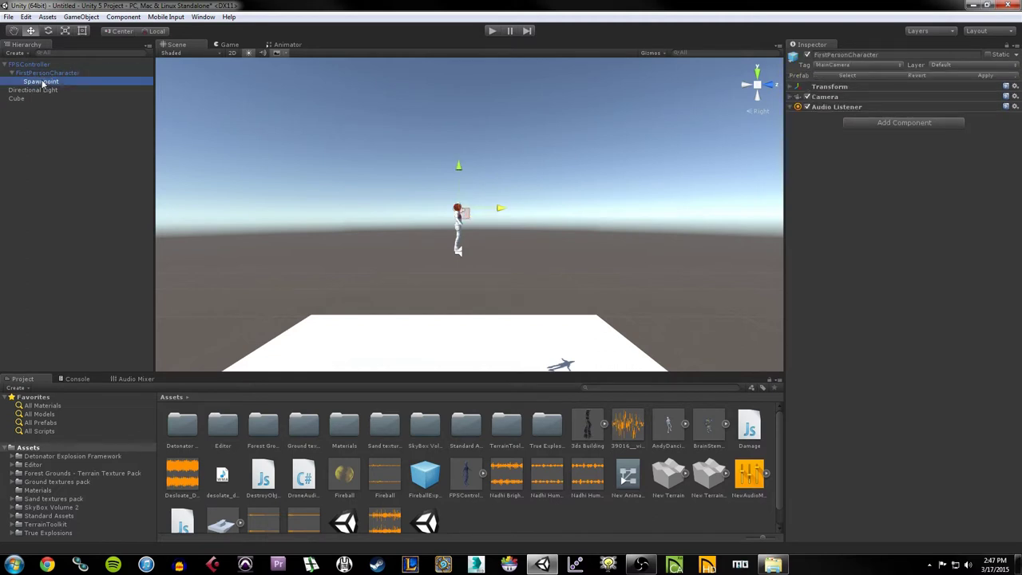
{"action": "left_click", "coordinate": [43, 74]}
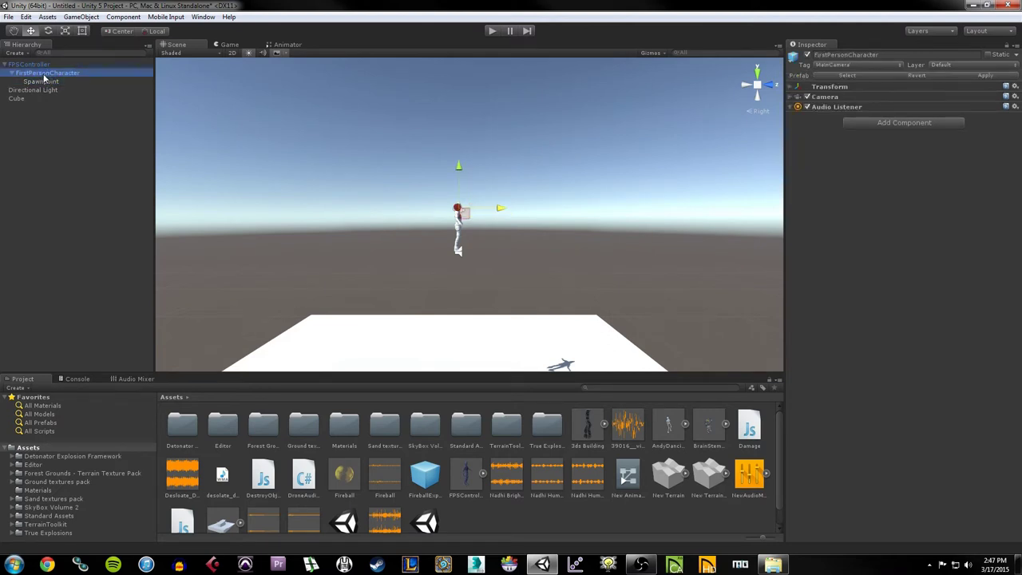
{"action": "left_click", "coordinate": [45, 81]}
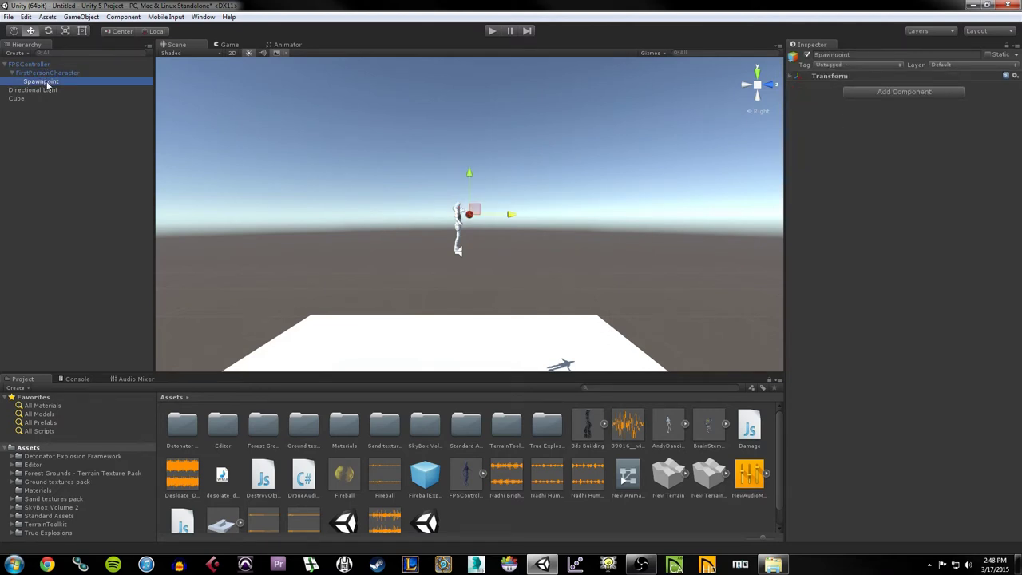
Raise FirstPersonCharacter to test whether its child Spawnpoint follows, and undo the move
{"action": "left_click", "coordinate": [49, 74]}
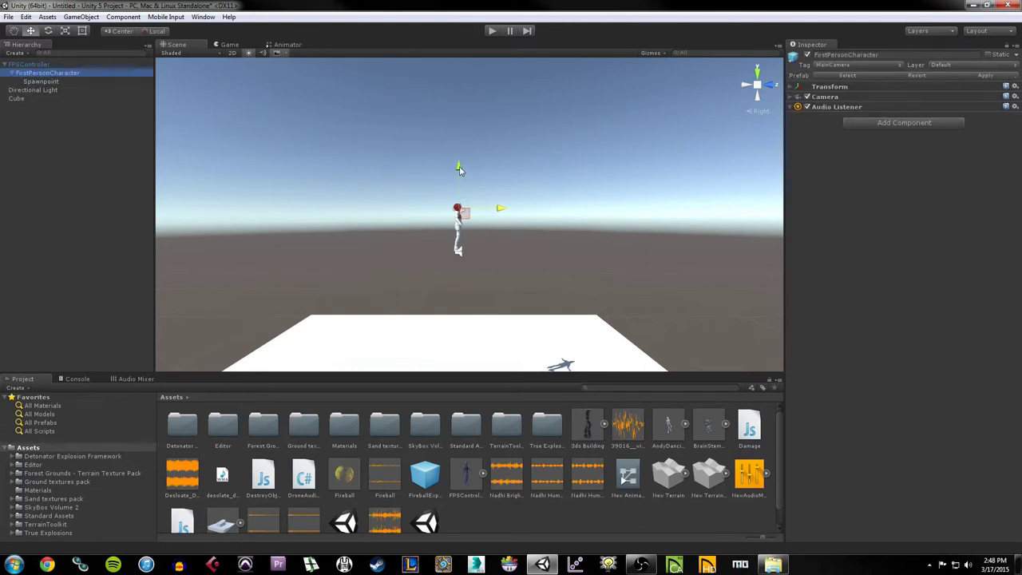
{"action": "left_click_drag", "start_coordinate": [459, 169], "coordinate": [347, 118]}
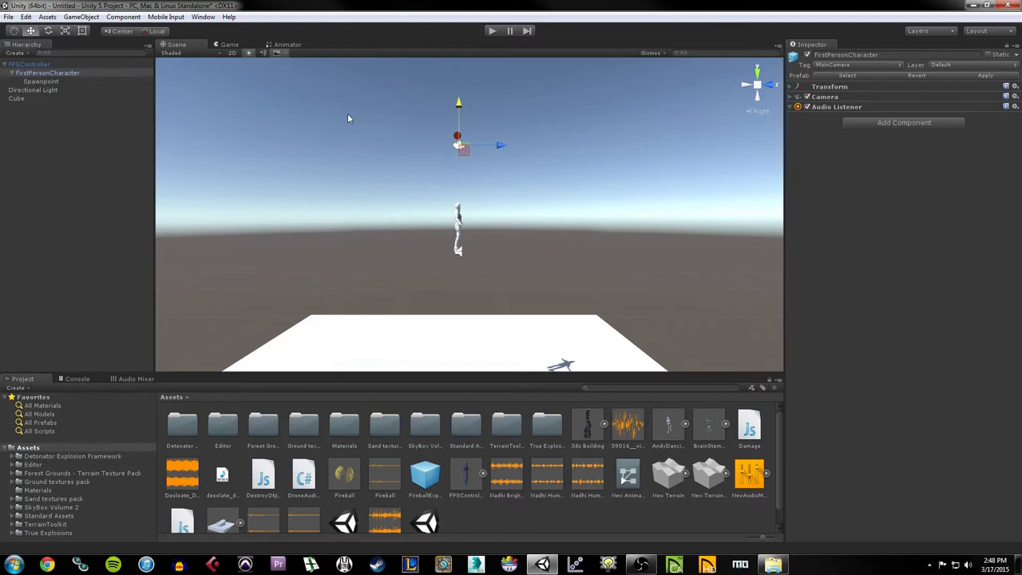
{"action": "left_click", "coordinate": [44, 82]}
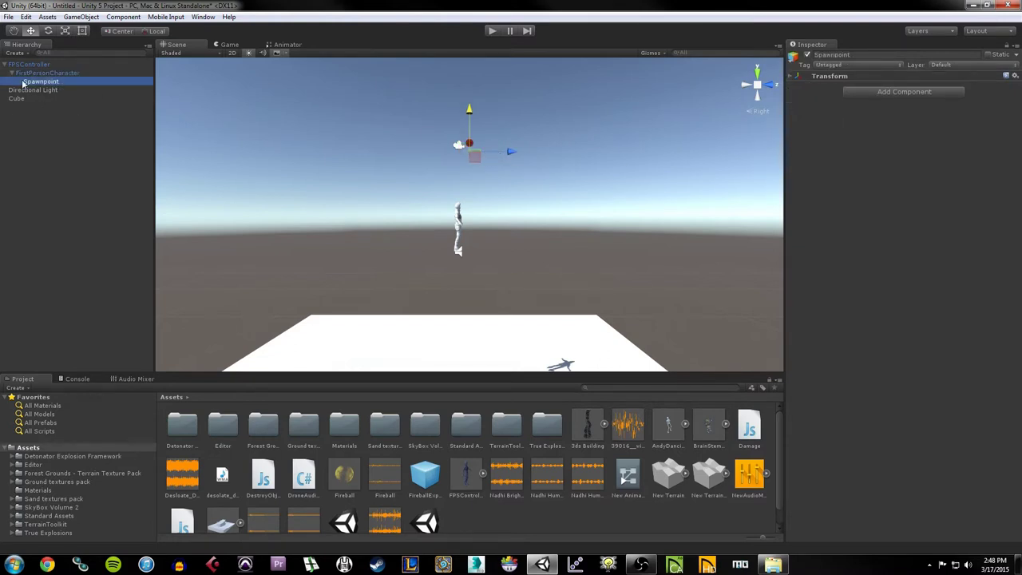
{"action": "key", "text": "Up"}
{"action": "key", "text": "ctrl+z"}
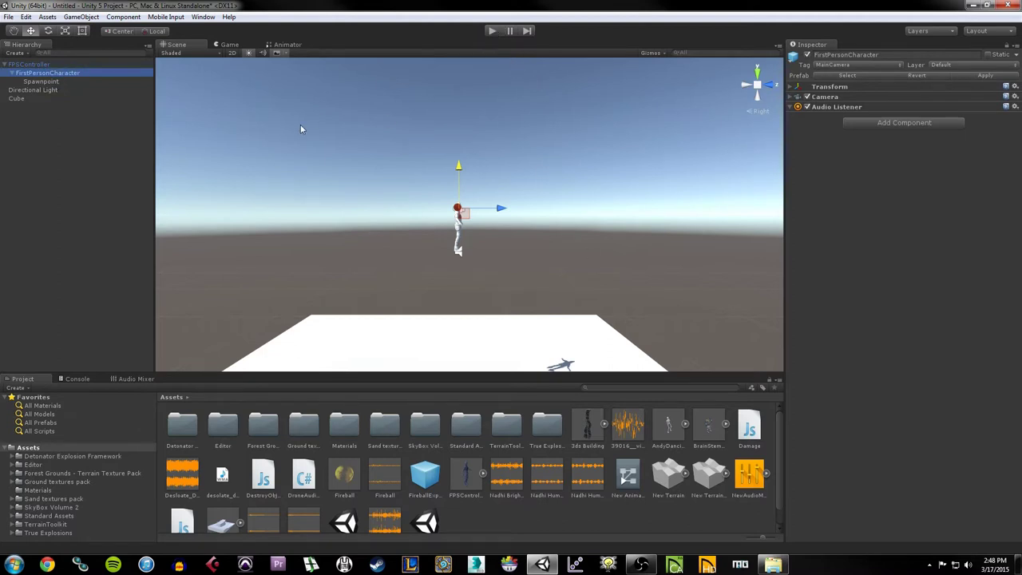
Play the scene twice to look around from the first-person view, stopping play mode each time
{"action": "key", "text": "ctrl+p"}
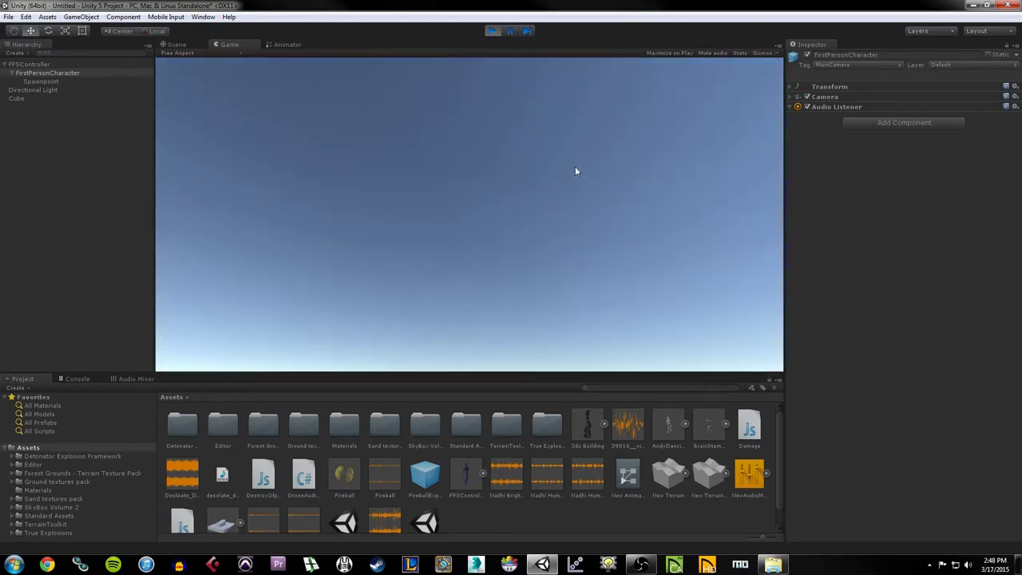
{"action": "left_click", "coordinate": [603, 160]}
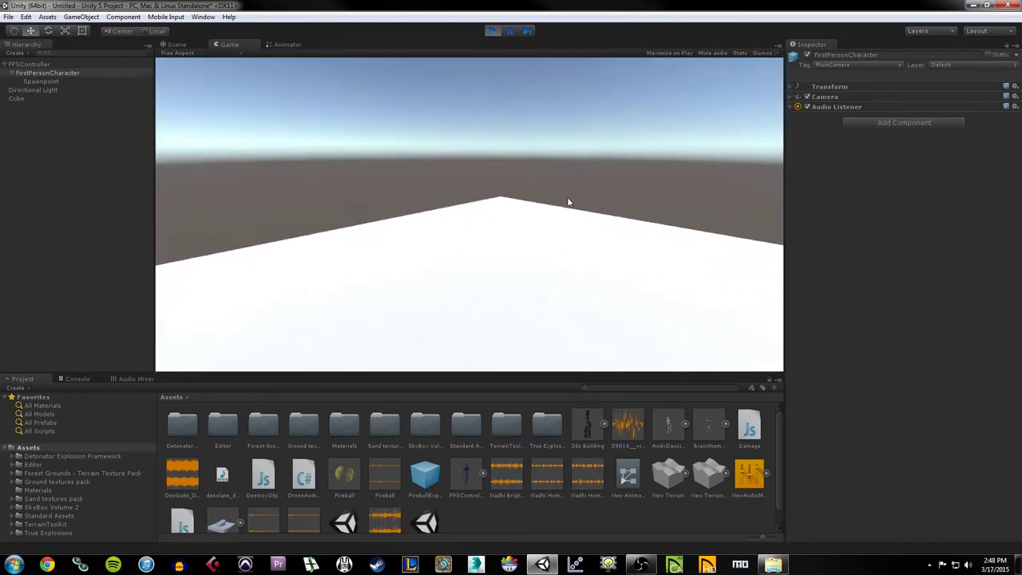
{"action": "left_click", "coordinate": [492, 32]}
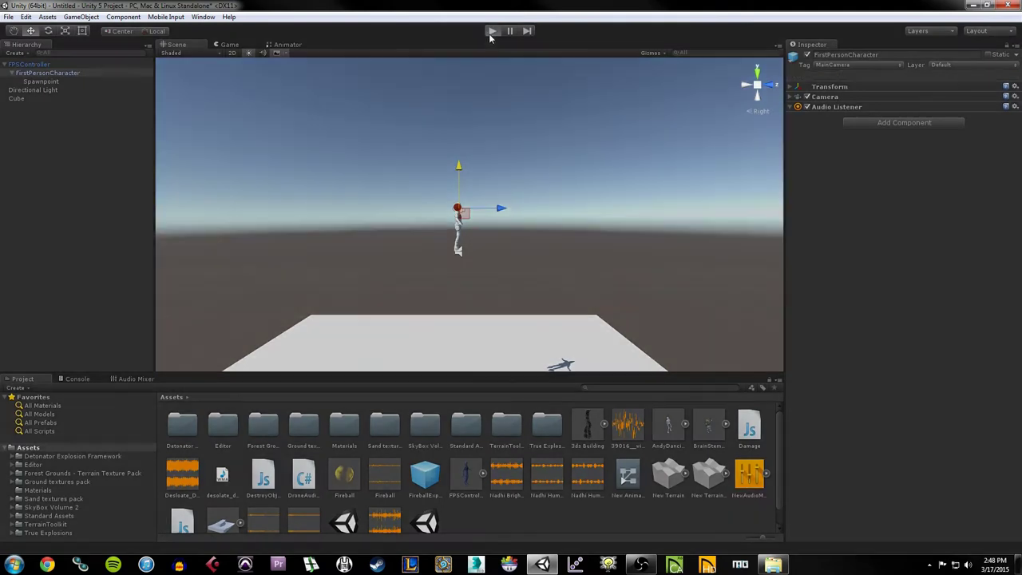
{"action": "left_click", "coordinate": [492, 31]}
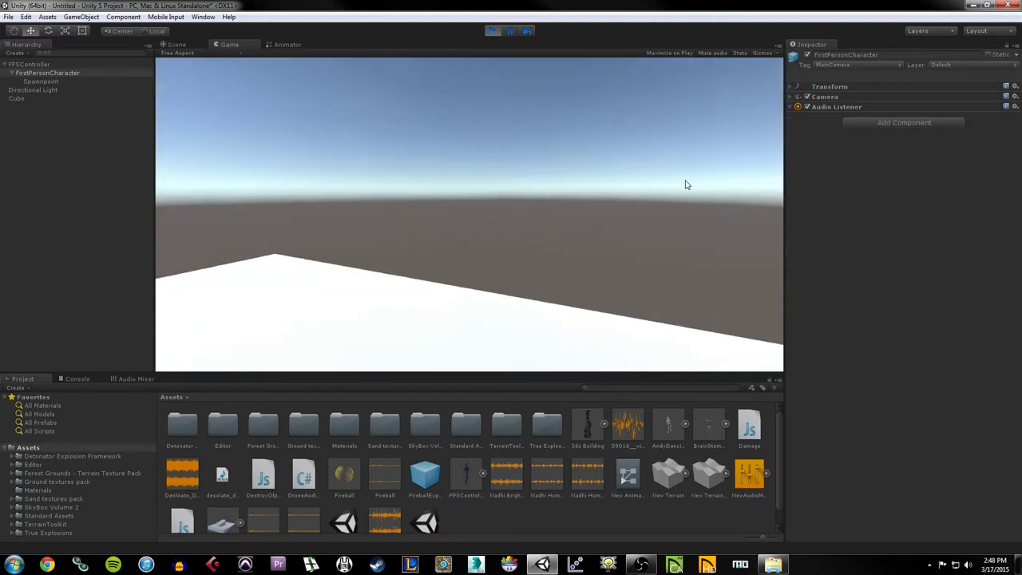
{"action": "left_click", "coordinate": [495, 34]}
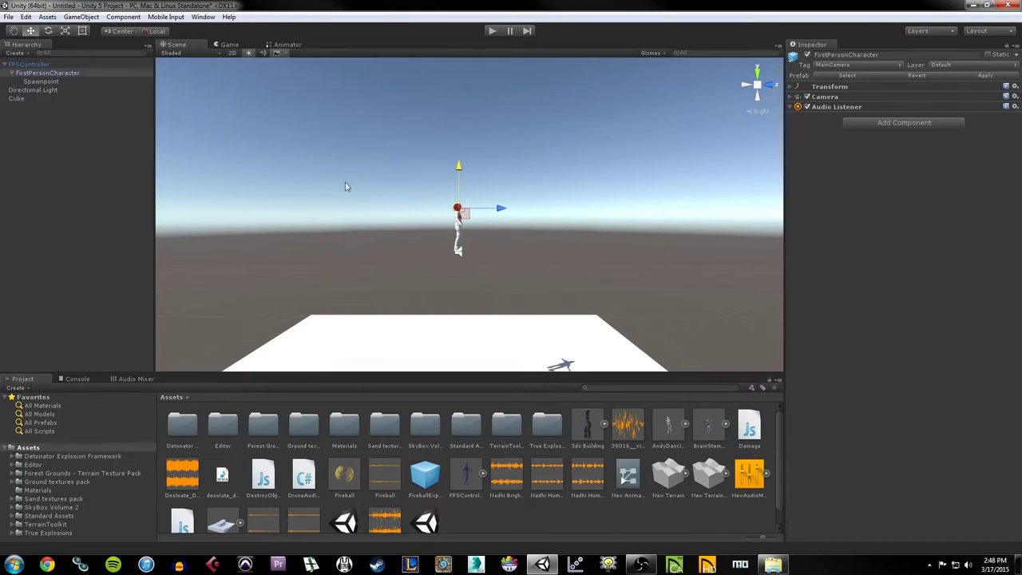
Add a 3D sphere to the scene in front of the character
{"action": "left_click", "coordinate": [80, 82]}
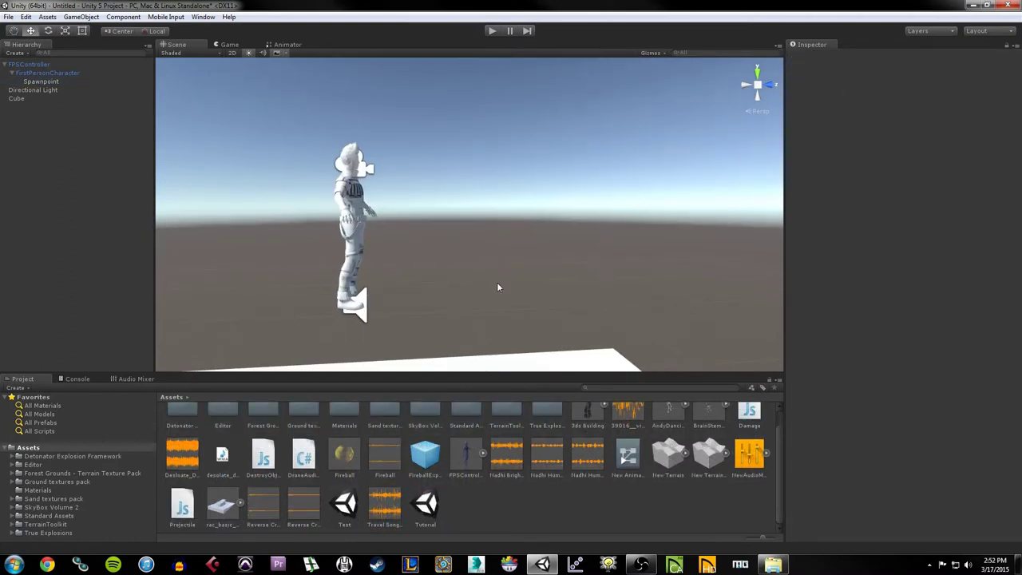
{"action": "left_click", "coordinate": [80, 16]}
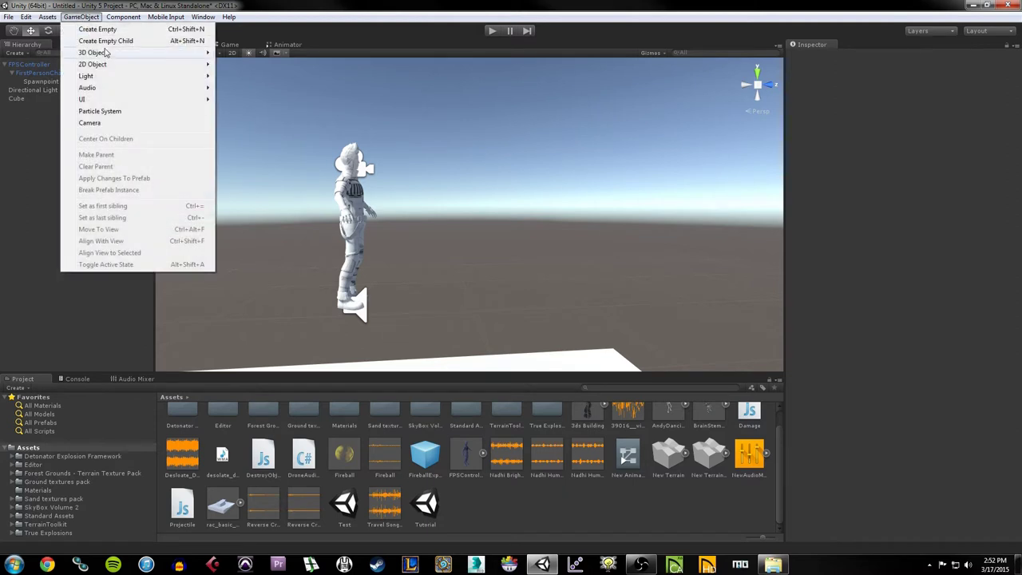
{"action": "left_click", "coordinate": [83, 10]}
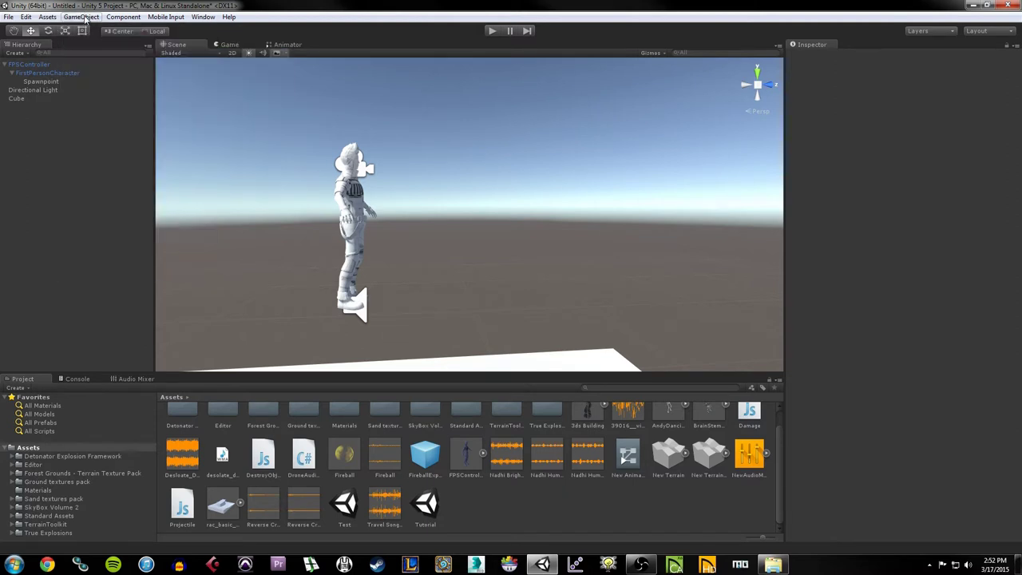
{"action": "left_click", "coordinate": [83, 11]}
{"action": "mouse_move", "coordinate": [99, 53]}
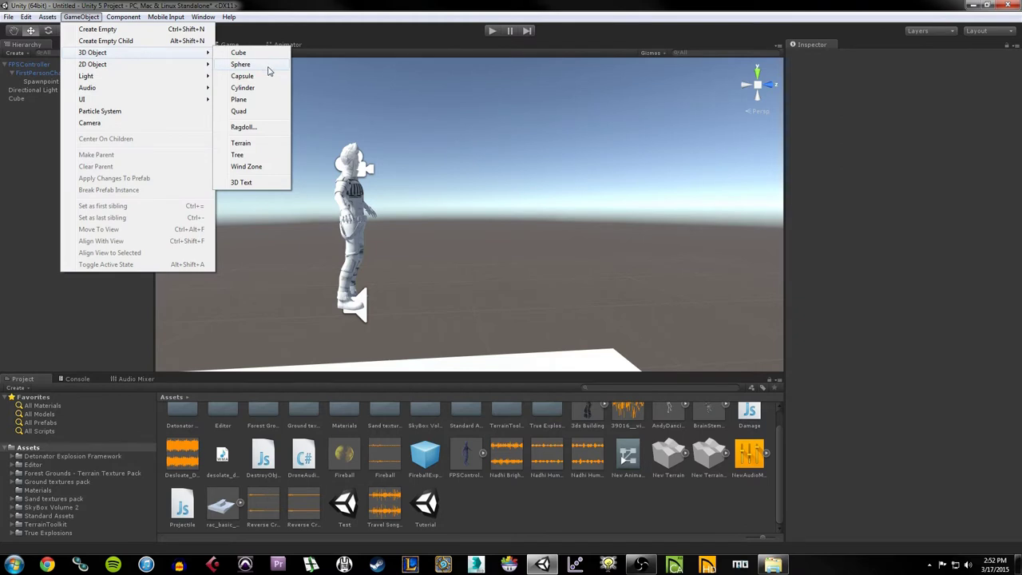
{"action": "left_click", "coordinate": [268, 71]}
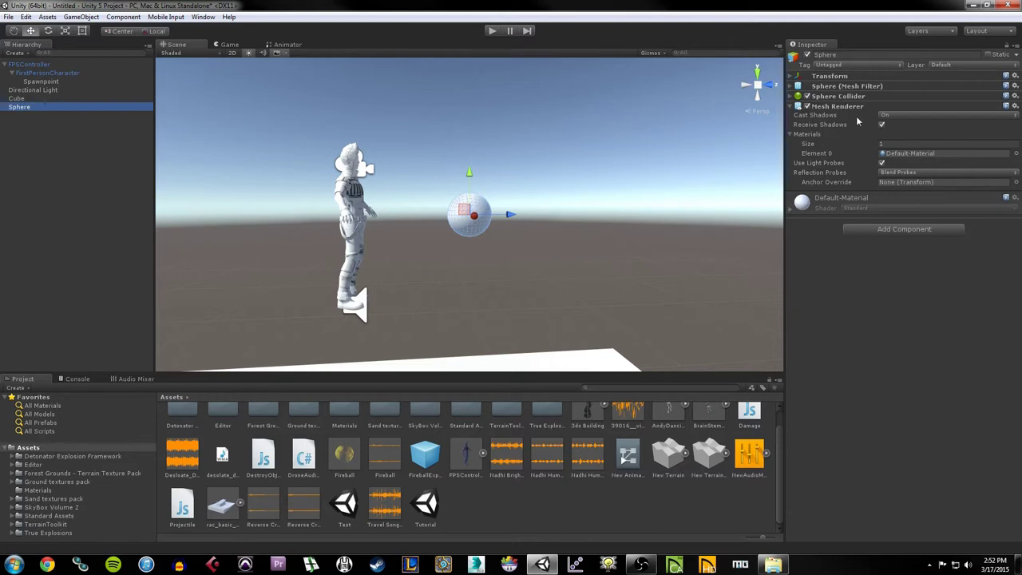
Try the VolumeExplosion and SkyCarLightGlows materials on the sphere, and settle on ParticleFireball as its material
{"action": "left_click", "coordinate": [479, 233]}
{"action": "key", "text": "f"}
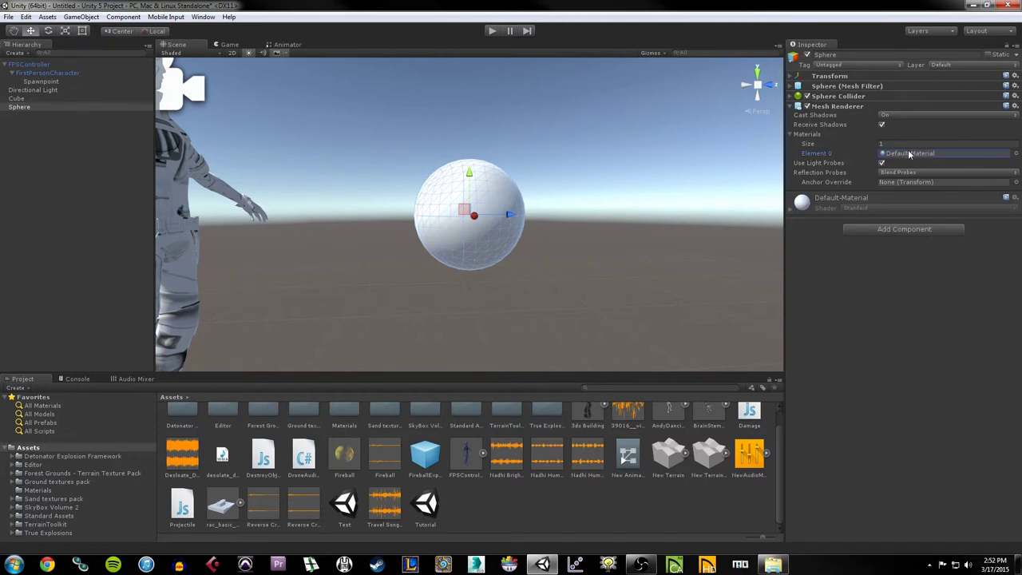
{"action": "left_click", "coordinate": [1016, 154]}
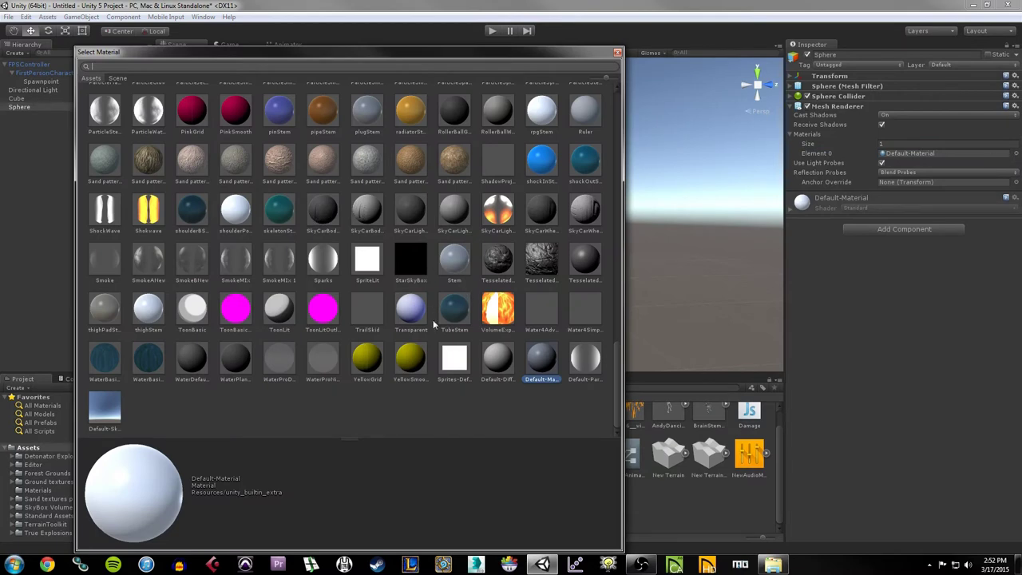
{"action": "left_click", "coordinate": [499, 313]}
{"action": "scroll", "coordinate": [381, 313], "scroll_direction": "up", "scroll_amount": 2}
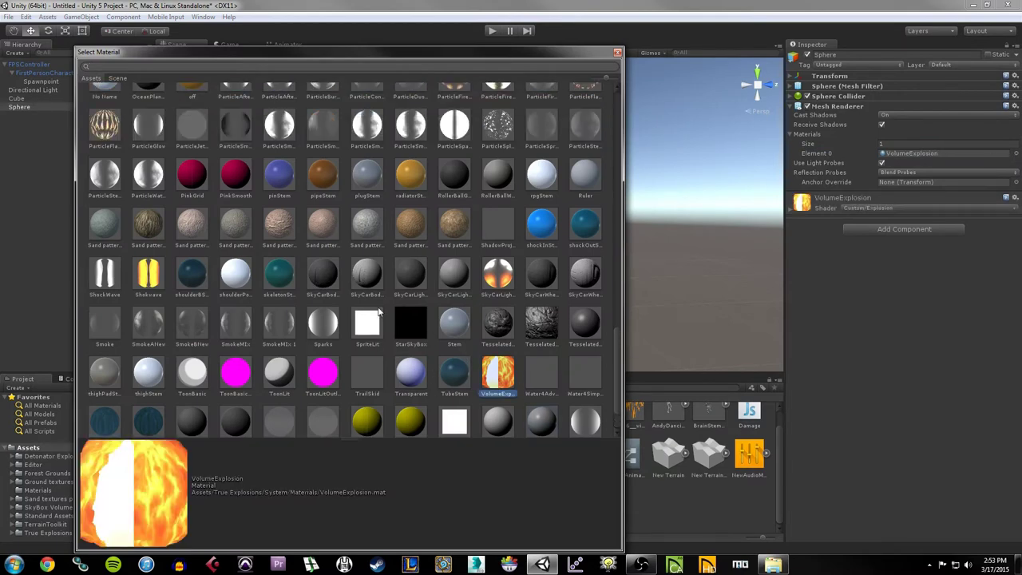
{"action": "left_click", "coordinate": [497, 277]}
{"action": "scroll", "coordinate": [405, 292], "scroll_direction": "up", "scroll_amount": 3}
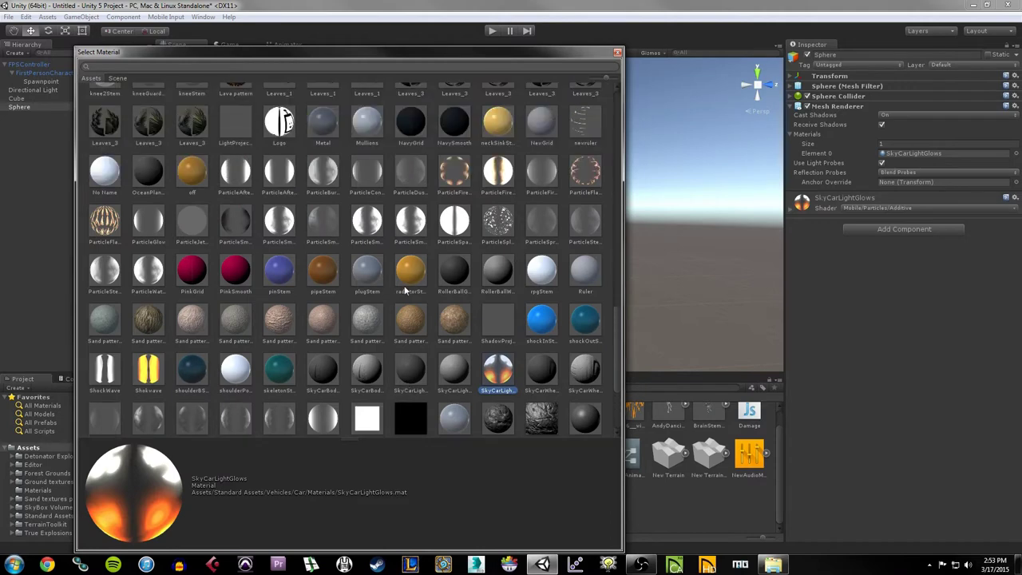
{"action": "scroll", "coordinate": [446, 252], "scroll_direction": "up", "scroll_amount": 2}
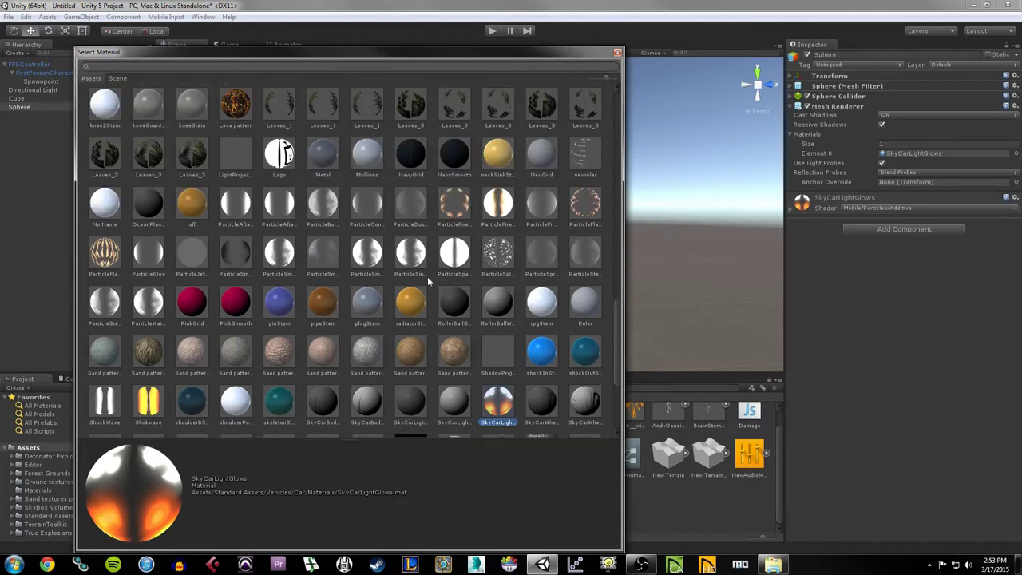
{"action": "left_click", "coordinate": [455, 247]}
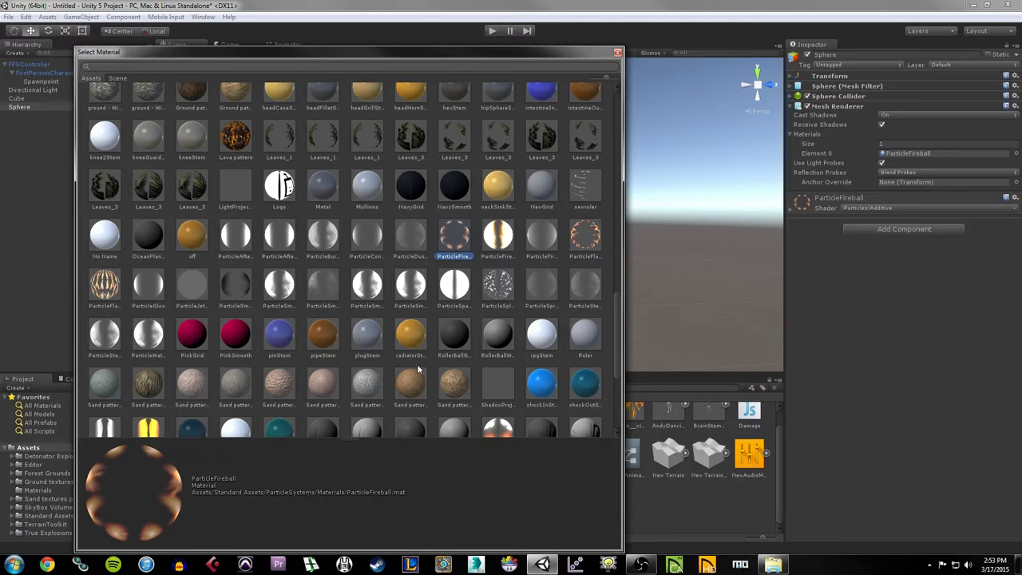
{"action": "scroll", "coordinate": [457, 246], "scroll_direction": "up", "scroll_amount": 2}
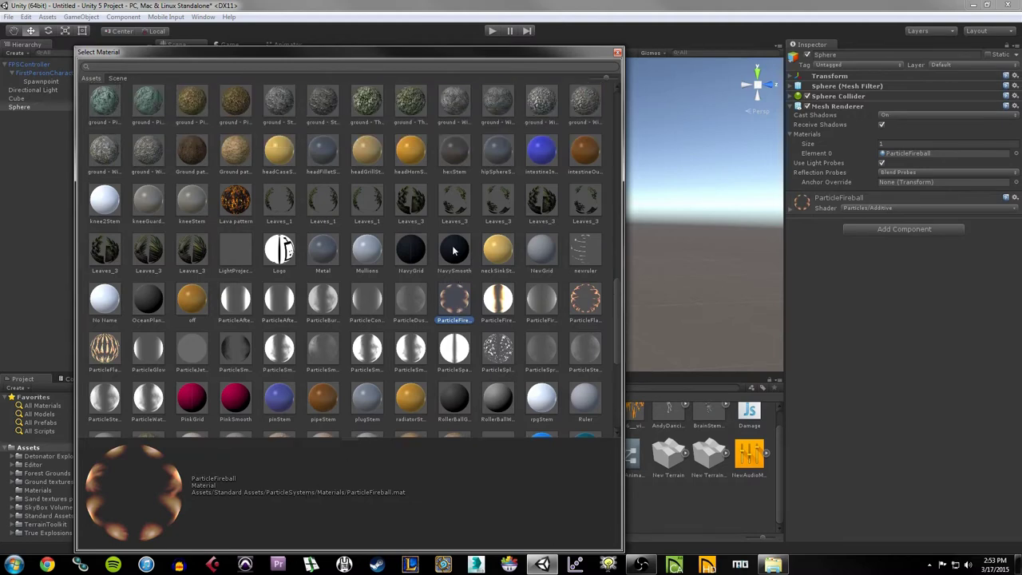
{"action": "double_click", "coordinate": [464, 298]}
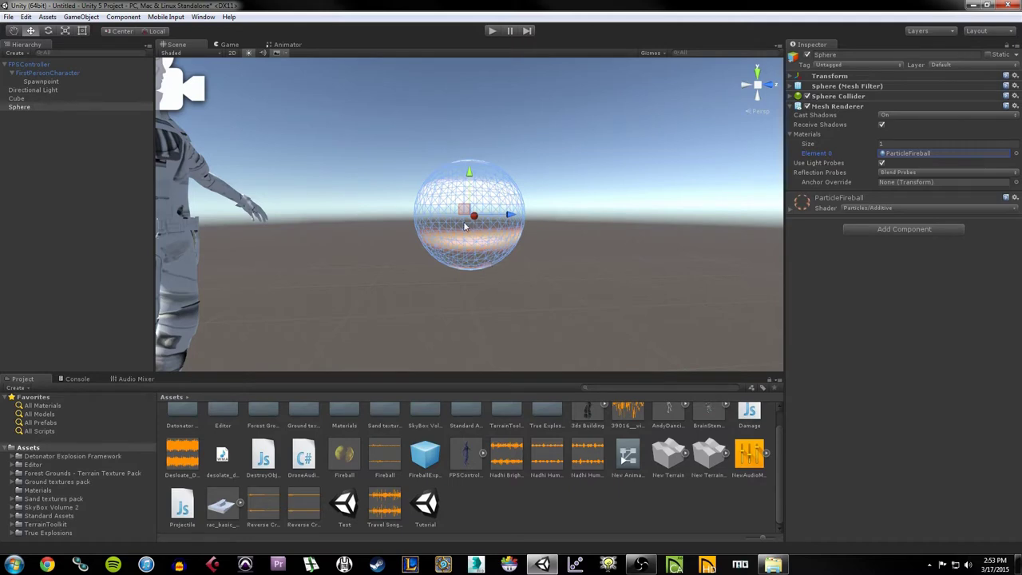
Inspect the sphere's fireball material from several angles and in play mode, and stop playing
{"action": "right_click_drag", "start_coordinate": [466, 227], "coordinate": [552, 246]}
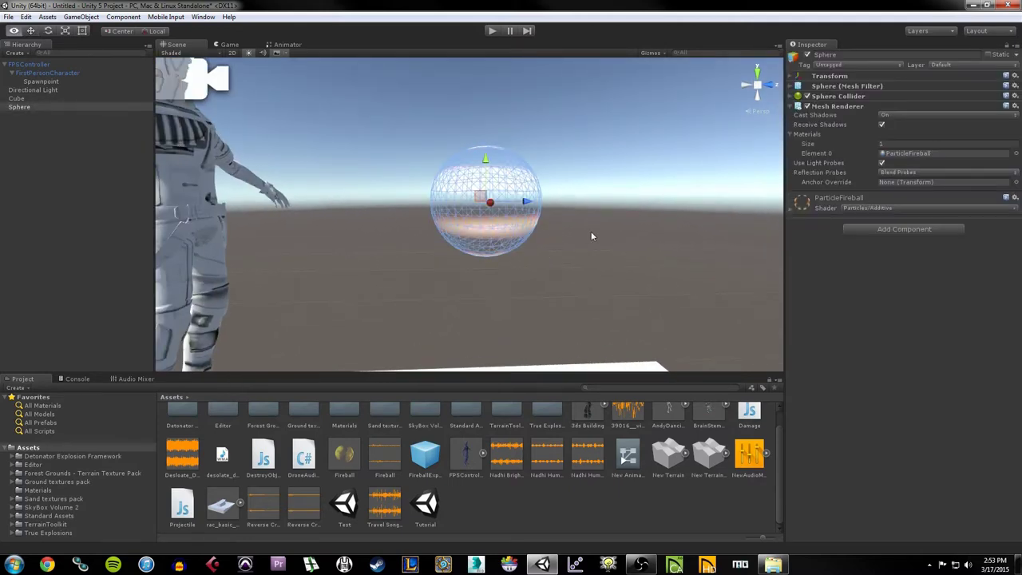
{"action": "left_click", "coordinate": [626, 258]}
{"action": "middle_click_drag", "start_coordinate": [626, 263], "coordinate": [568, 310]}
{"action": "right_click_drag", "start_coordinate": [567, 311], "coordinate": [516, 275]}
{"action": "middle_click_drag", "start_coordinate": [516, 276], "coordinate": [410, 273]}
{"action": "right_click_drag", "start_coordinate": [410, 274], "coordinate": [501, 237]}
{"action": "left_click", "coordinate": [502, 237]}
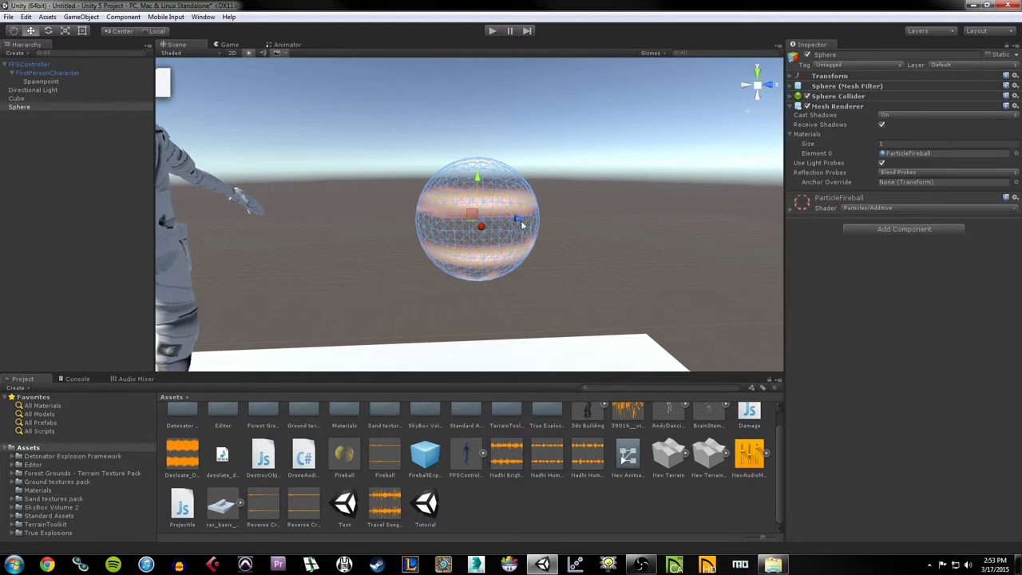
{"action": "left_click", "coordinate": [491, 31]}
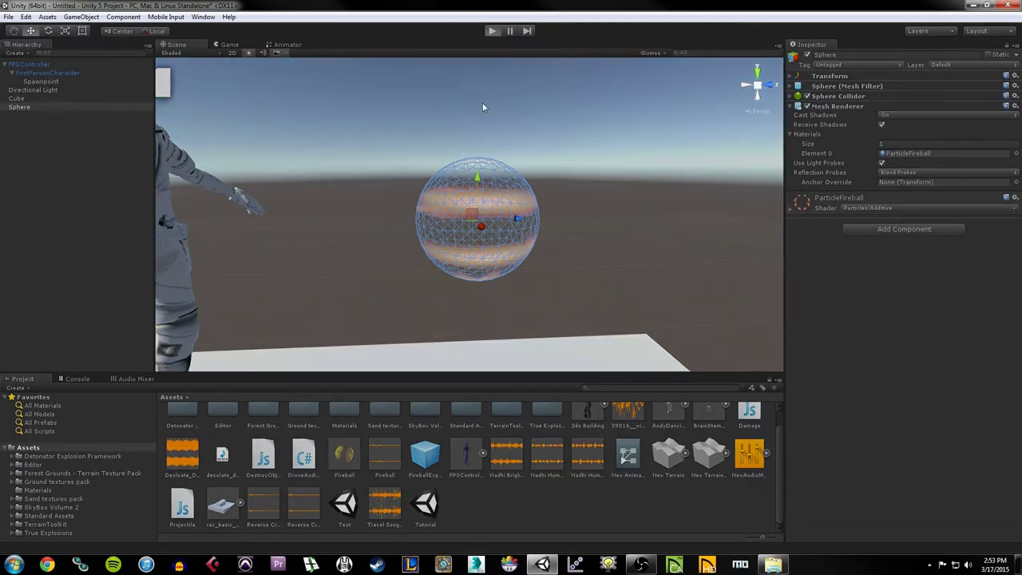
{"action": "left_click", "coordinate": [501, 88]}
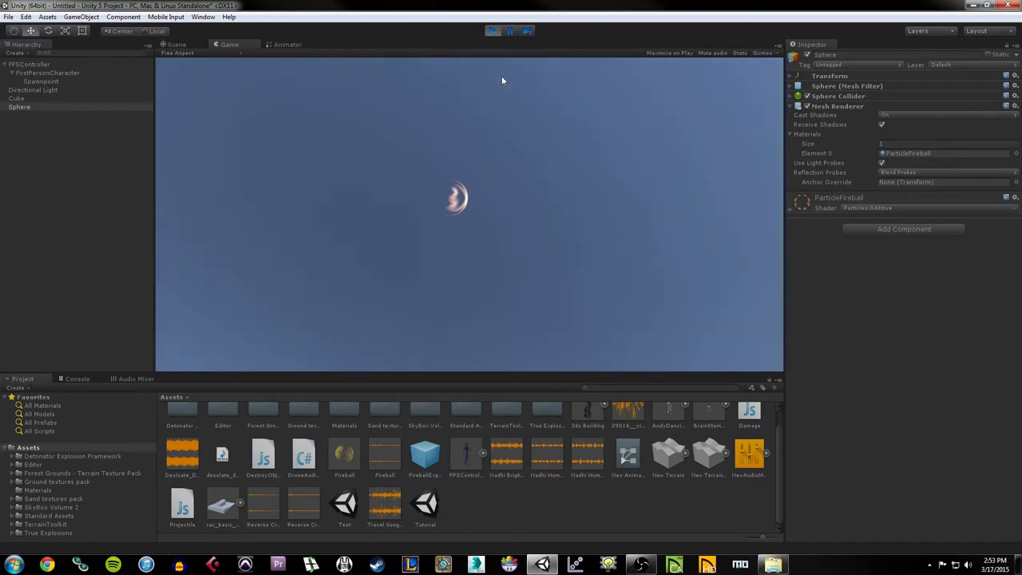
{"action": "left_click", "coordinate": [493, 31]}
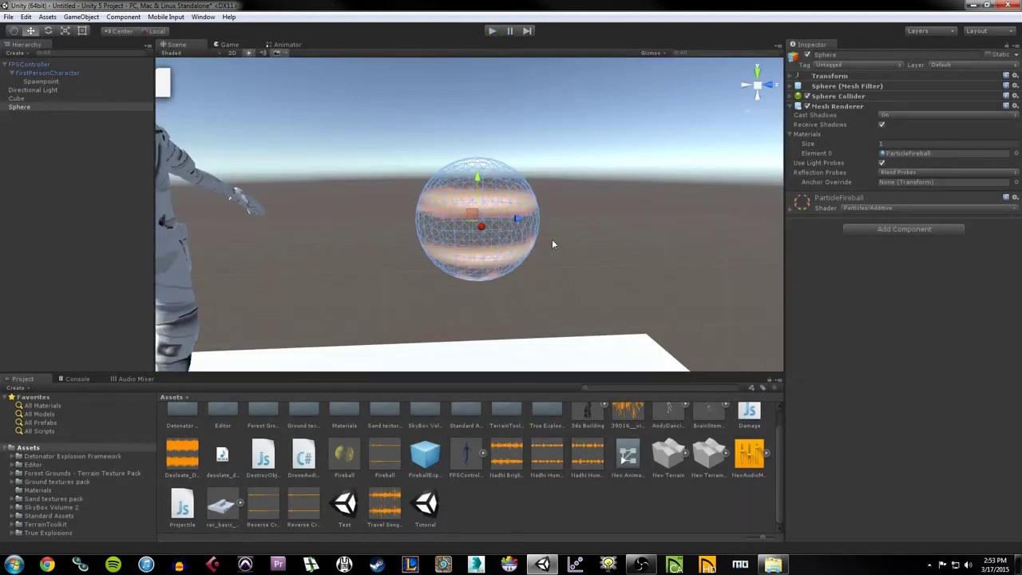
Add a Rigidbody physics component to the sphere
{"action": "left_click", "coordinate": [789, 107]}
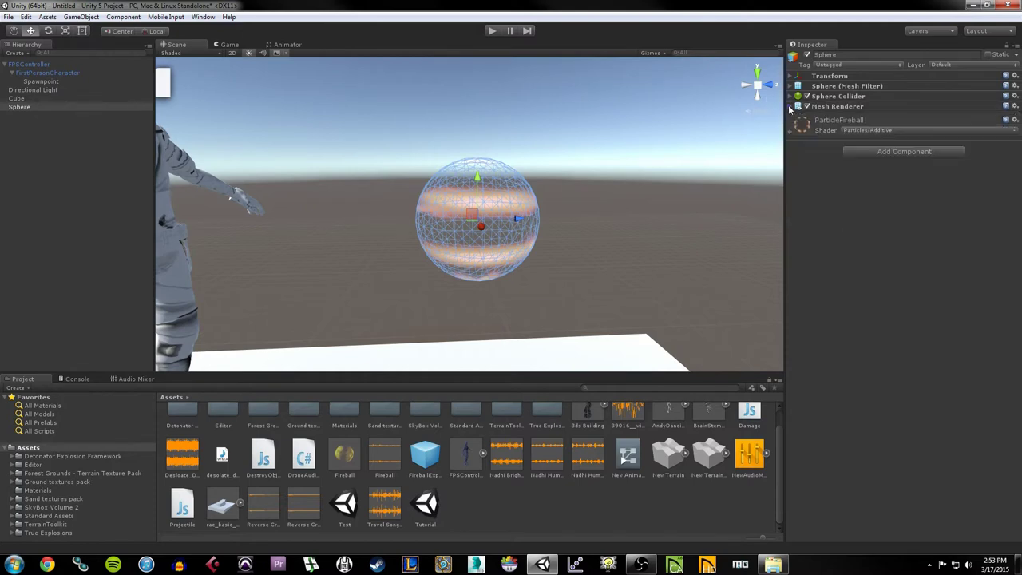
{"action": "left_click", "coordinate": [913, 154]}
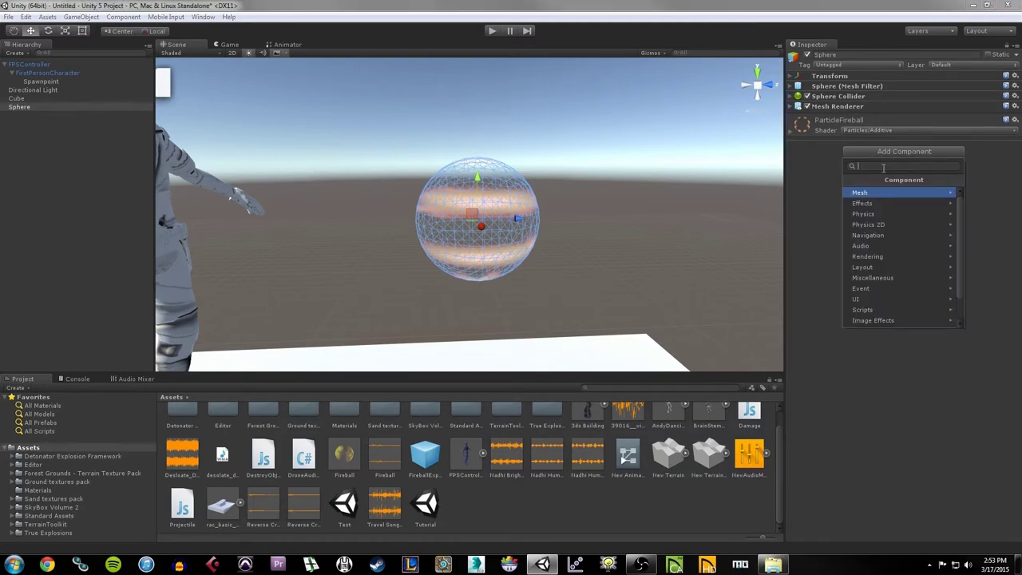
{"action": "left_click", "coordinate": [862, 214]}
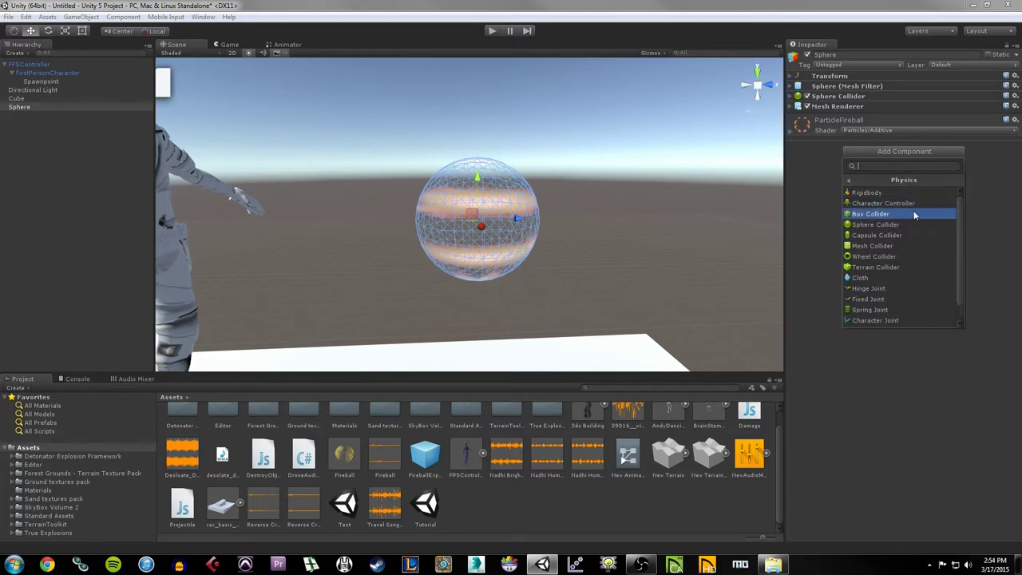
{"action": "left_click", "coordinate": [874, 194]}
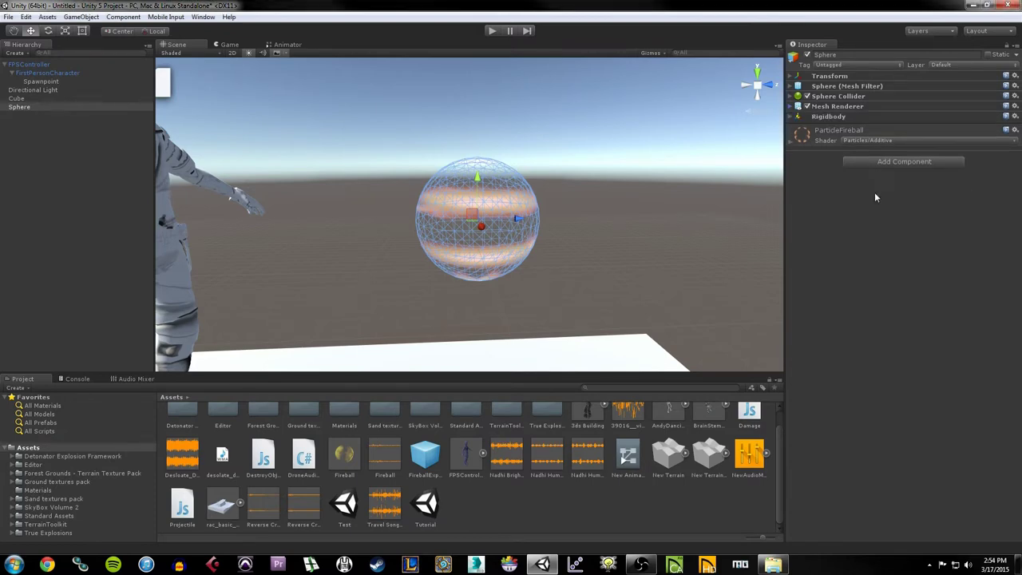
Show the sphere's Rigidbody settings, test its physics in play mode, and stop playing
{"action": "left_click", "coordinate": [816, 117]}
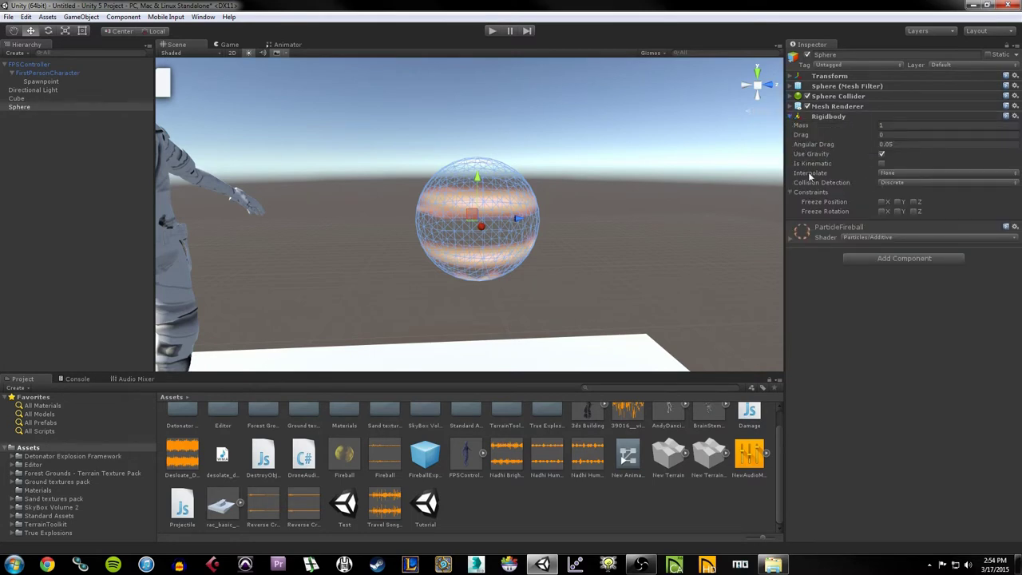
{"action": "left_click", "coordinate": [490, 31]}
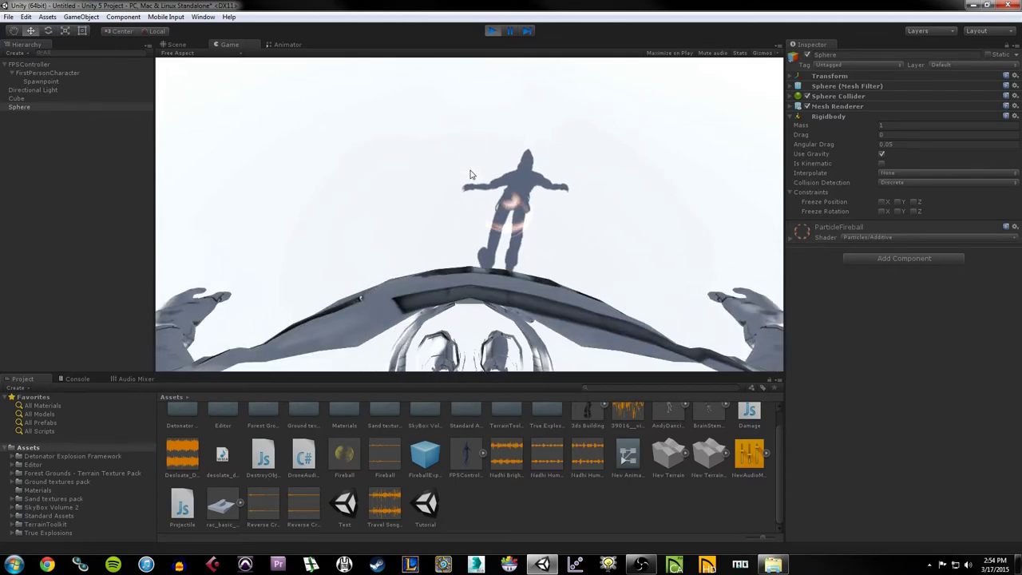
{"action": "left_click", "coordinate": [492, 30]}
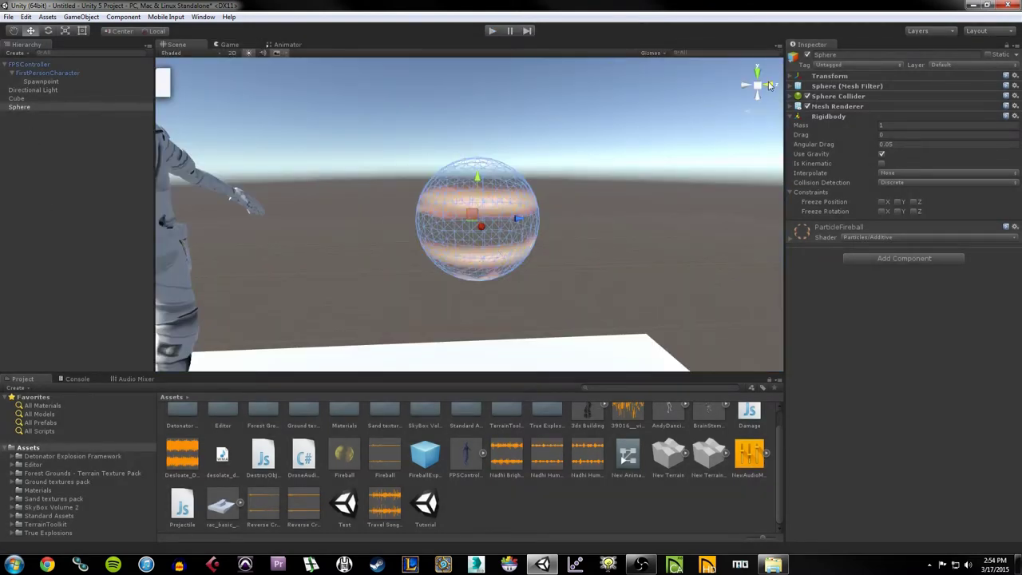
Add an Audio Source component to the sphere
{"action": "left_click", "coordinate": [344, 456]}
{"action": "left_click", "coordinate": [477, 232]}
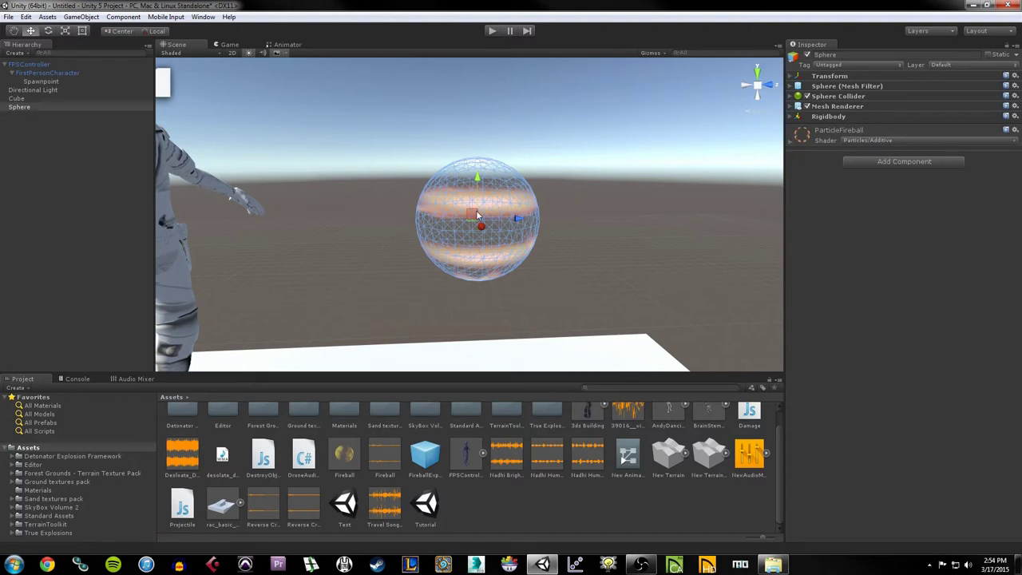
{"action": "left_click", "coordinate": [891, 162]}
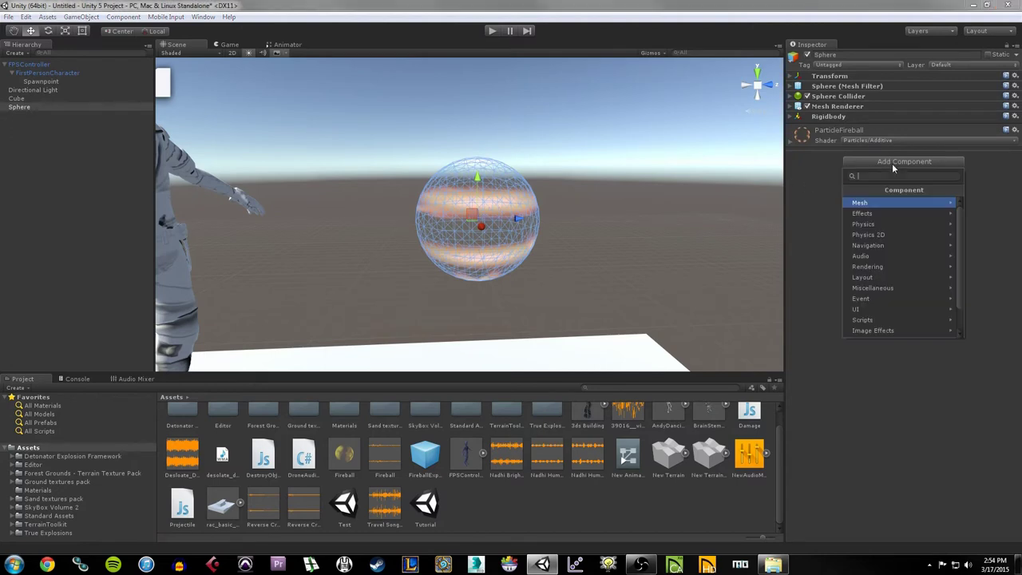
{"action": "left_click", "coordinate": [898, 257]}
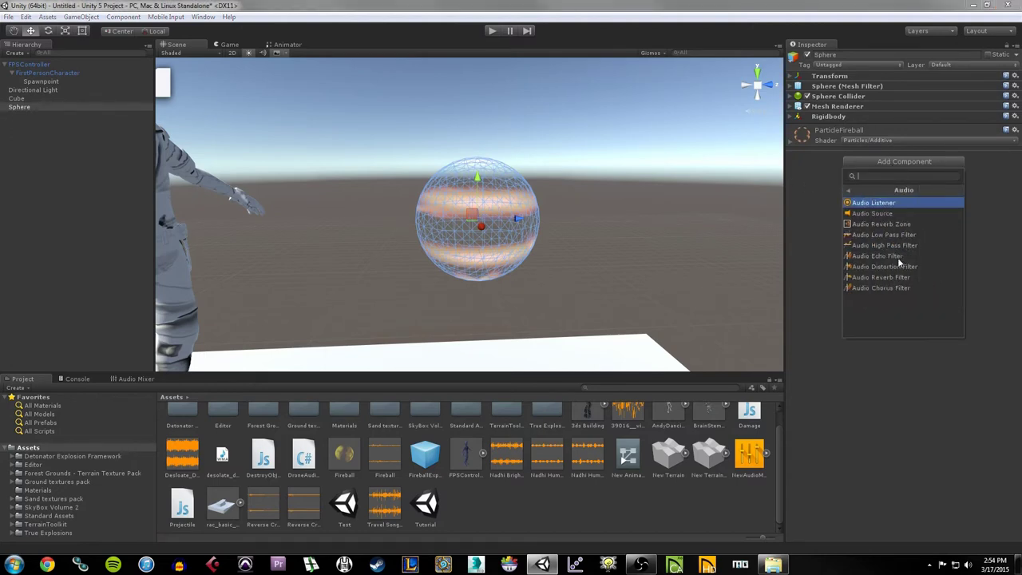
{"action": "left_click", "coordinate": [871, 213]}
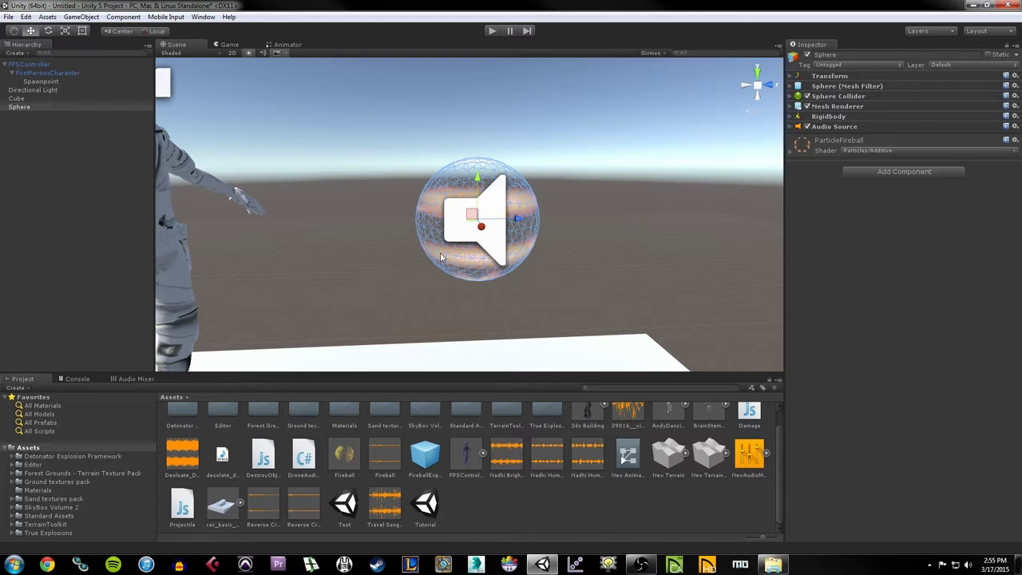
Assign the Fireball sound from the project assets as the audio clip of the sphere's Audio Source
{"action": "left_click", "coordinate": [790, 127]}
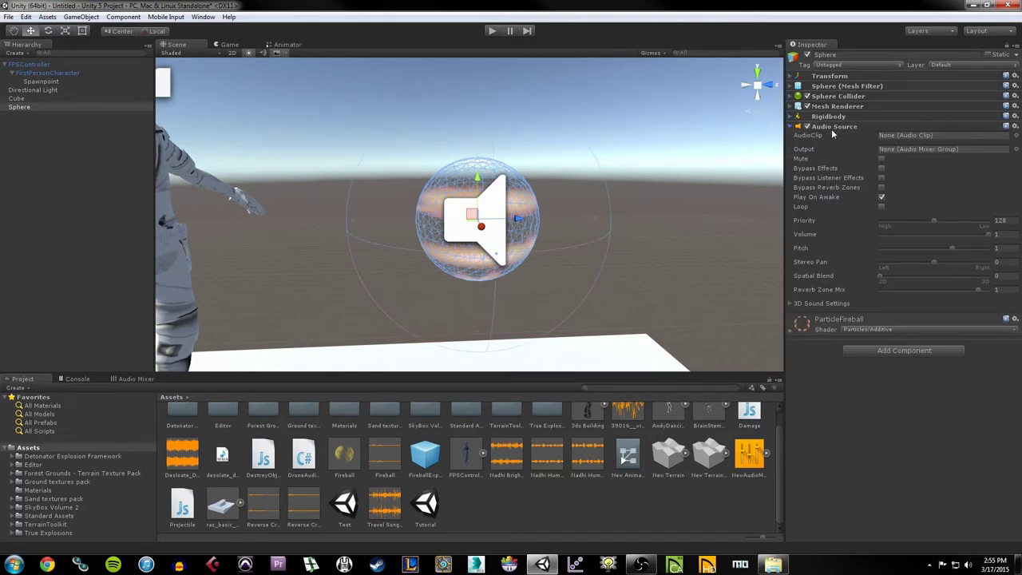
{"action": "left_click", "coordinate": [896, 135]}
{"action": "scroll", "coordinate": [627, 509], "scroll_direction": "up", "scroll_amount": 1}
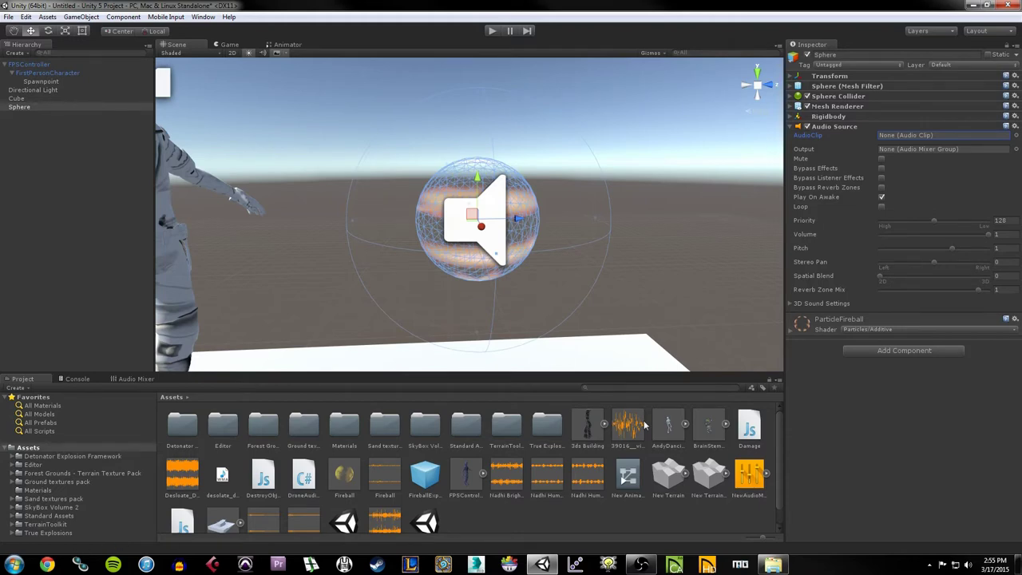
{"action": "left_click", "coordinate": [1016, 135]}
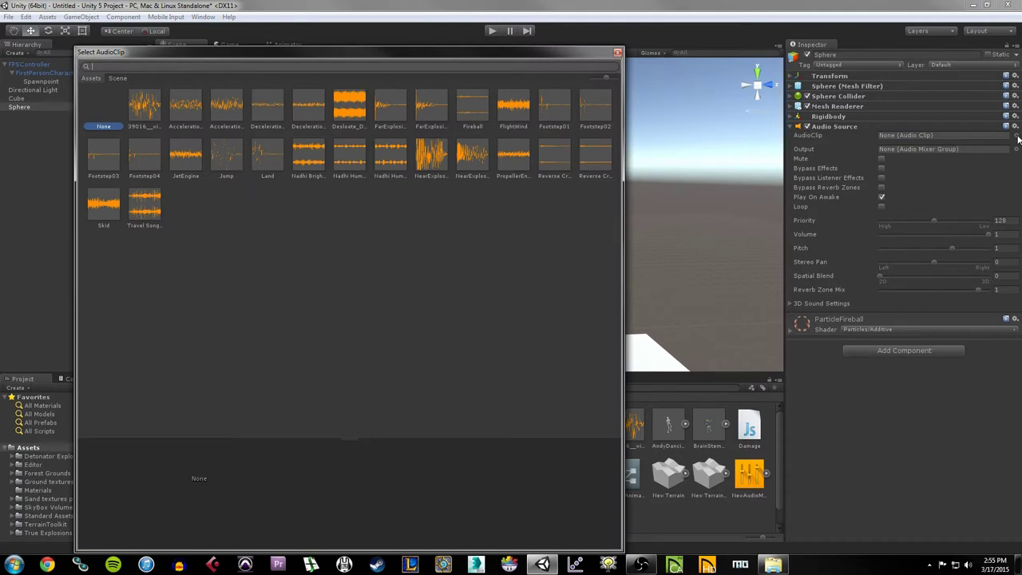
{"action": "left_click", "coordinate": [617, 53]}
{"action": "left_click", "coordinate": [385, 477]}
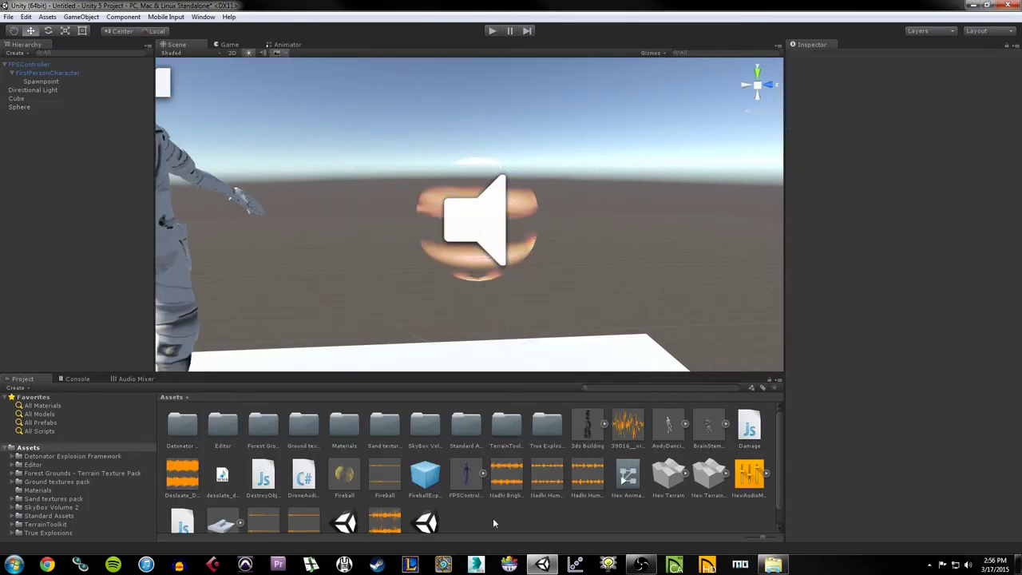
{"action": "left_click", "coordinate": [445, 222]}
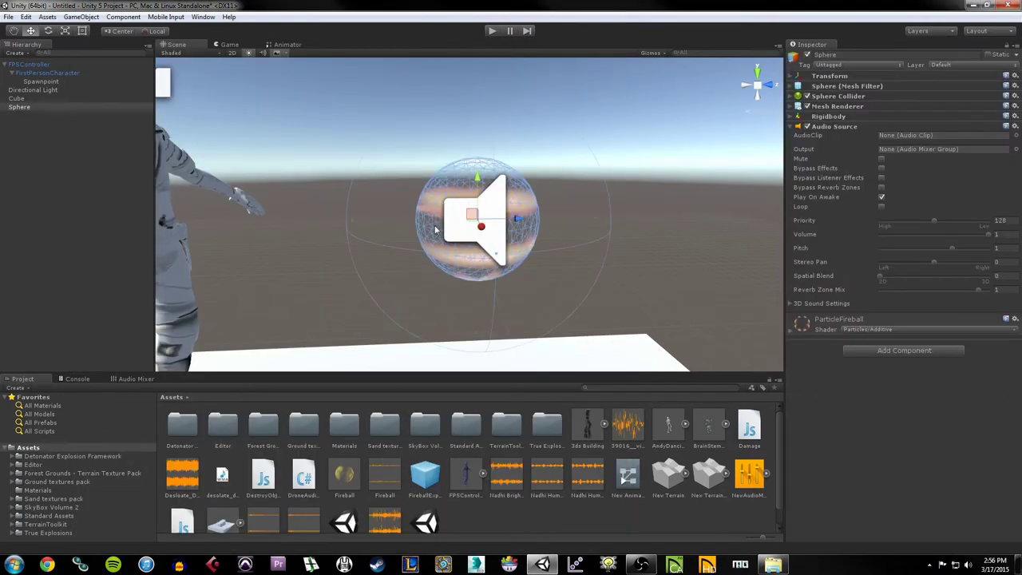
{"action": "left_click_drag", "start_coordinate": [386, 482], "coordinate": [915, 135]}
Keep Play On Awake enabled and set the Audio Source's Spatial Blend to 1 for full 3D sound
{"action": "left_click", "coordinate": [902, 149]}
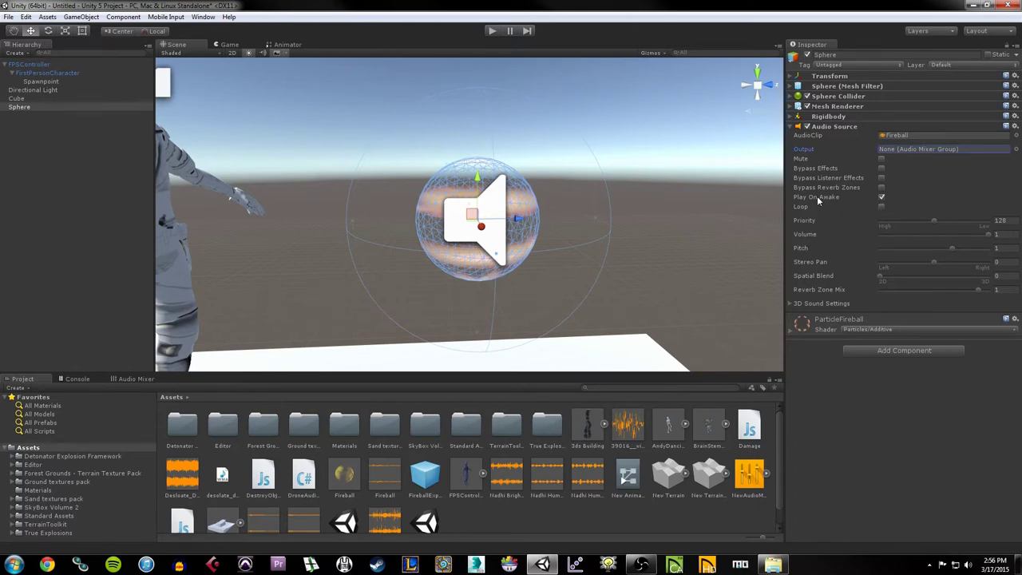
{"action": "left_click", "coordinate": [881, 198]}
{"action": "left_click_drag", "start_coordinate": [879, 277], "coordinate": [1000, 289]}
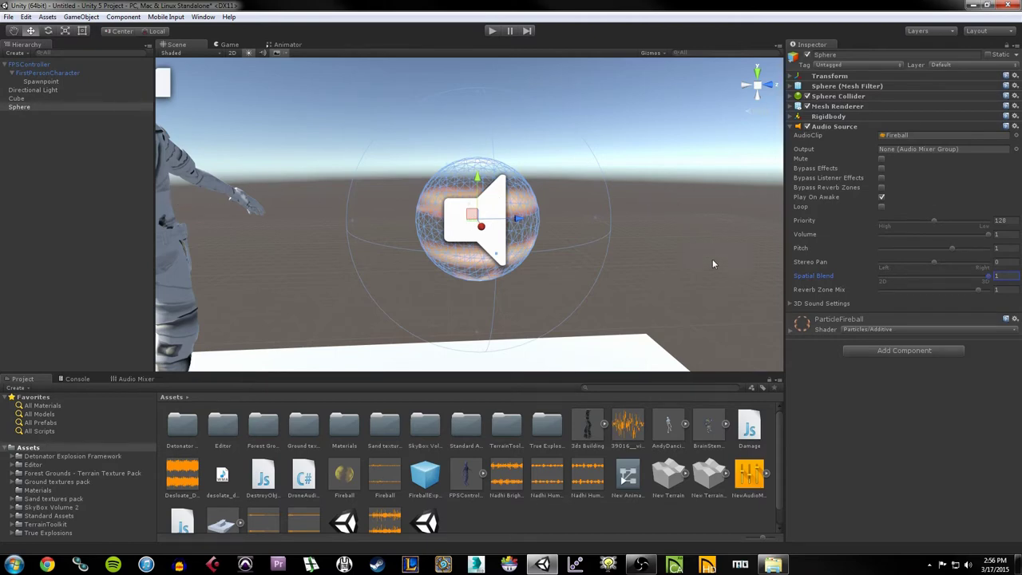
{"action": "left_click_drag", "start_coordinate": [251, 155], "coordinate": [206, 150], "text": "alt"}
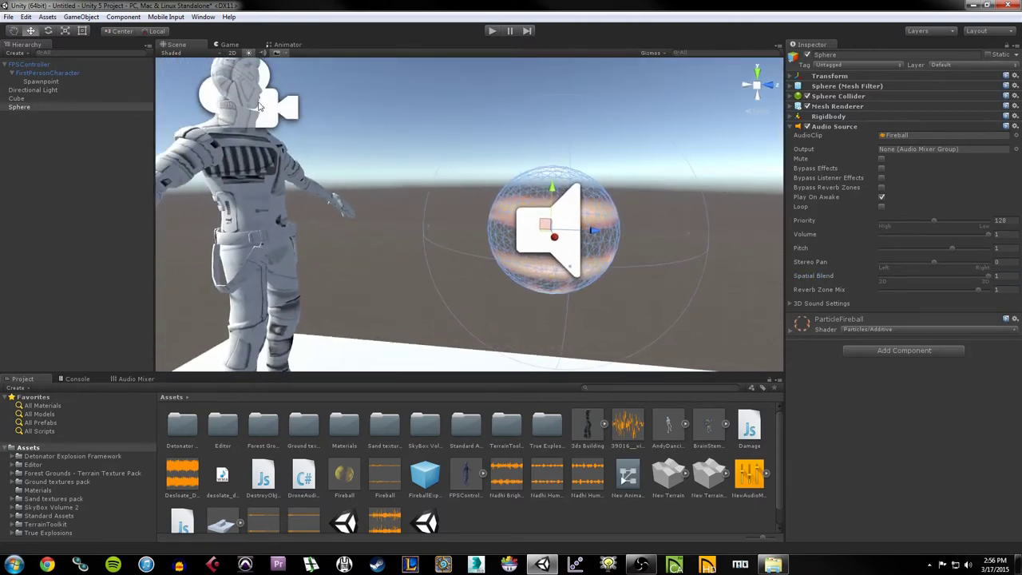
{"action": "left_click", "coordinate": [987, 276]}
{"action": "left_click_drag", "start_coordinate": [570, 260], "coordinate": [564, 263], "text": "alt"}
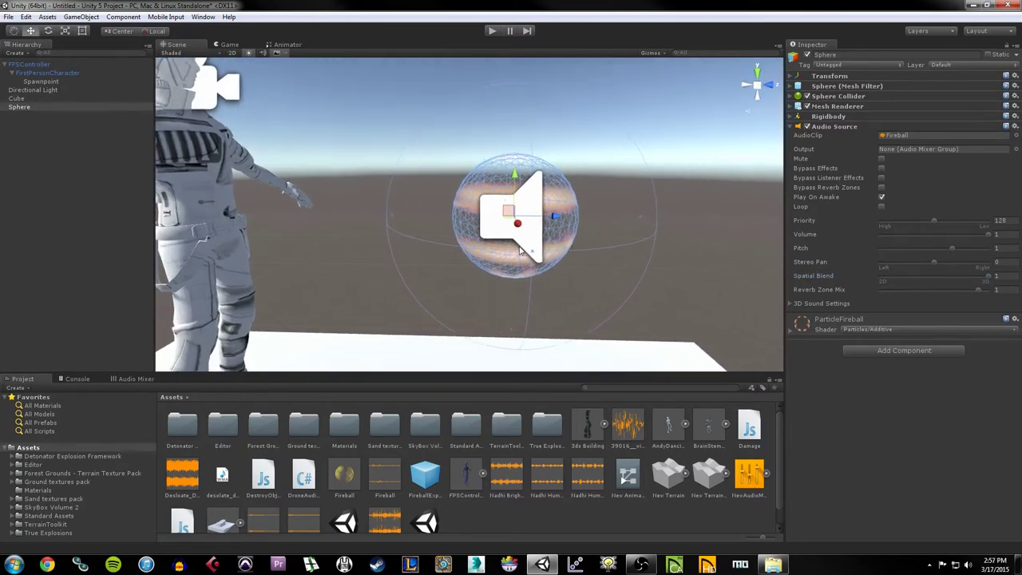
{"action": "left_click", "coordinate": [558, 253]}
Collapse the sphere's Audio Source settings and select the existing Fireball prefab to examine its components
{"action": "left_click", "coordinate": [790, 127]}
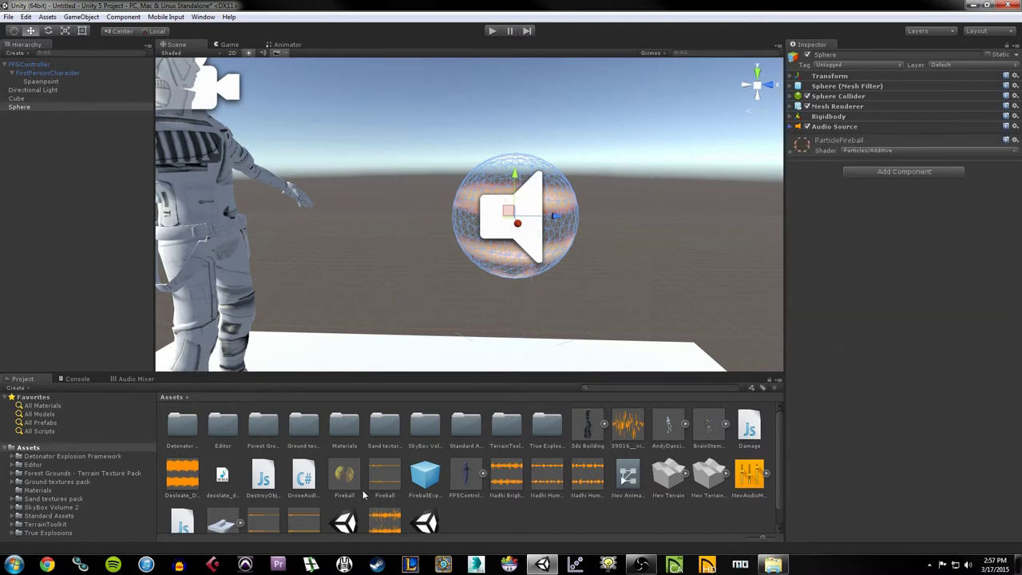
{"action": "left_click", "coordinate": [346, 475]}
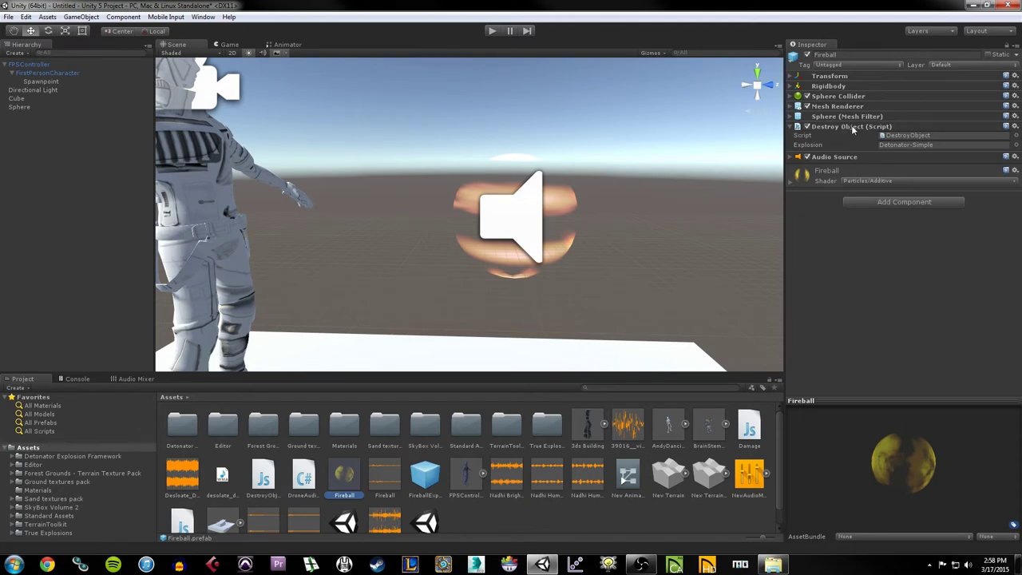
Create a new JavaScript file named DestroyObject2 in the project's Assets folder
{"action": "left_click", "coordinate": [485, 522]}
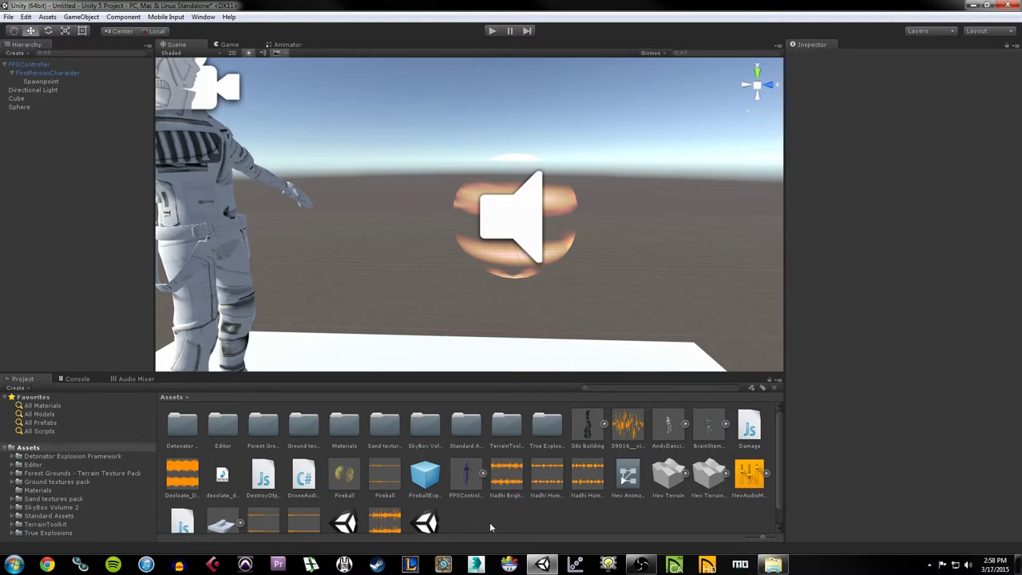
{"action": "right_click", "coordinate": [489, 522]}
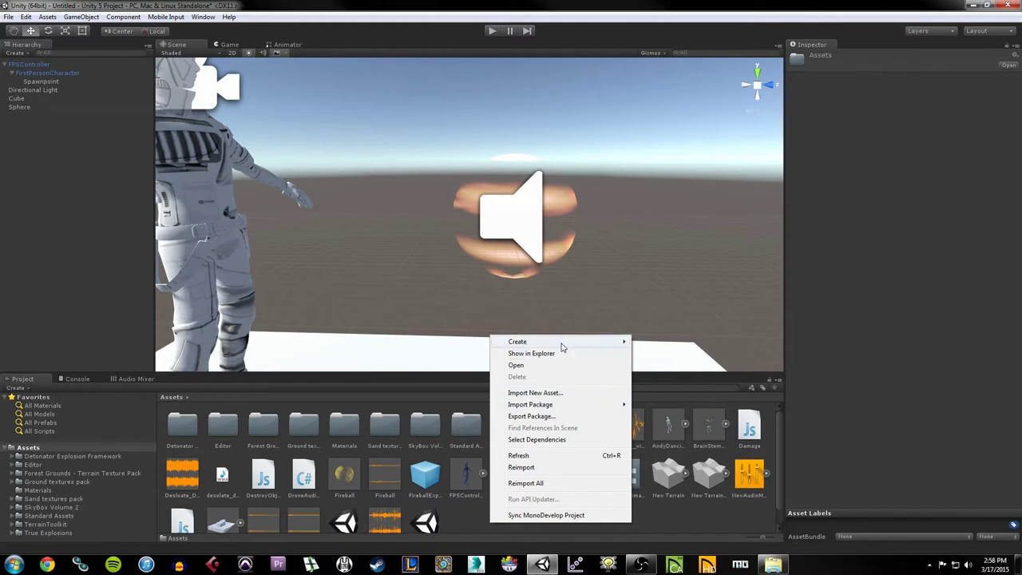
{"action": "mouse_move", "coordinate": [562, 343]}
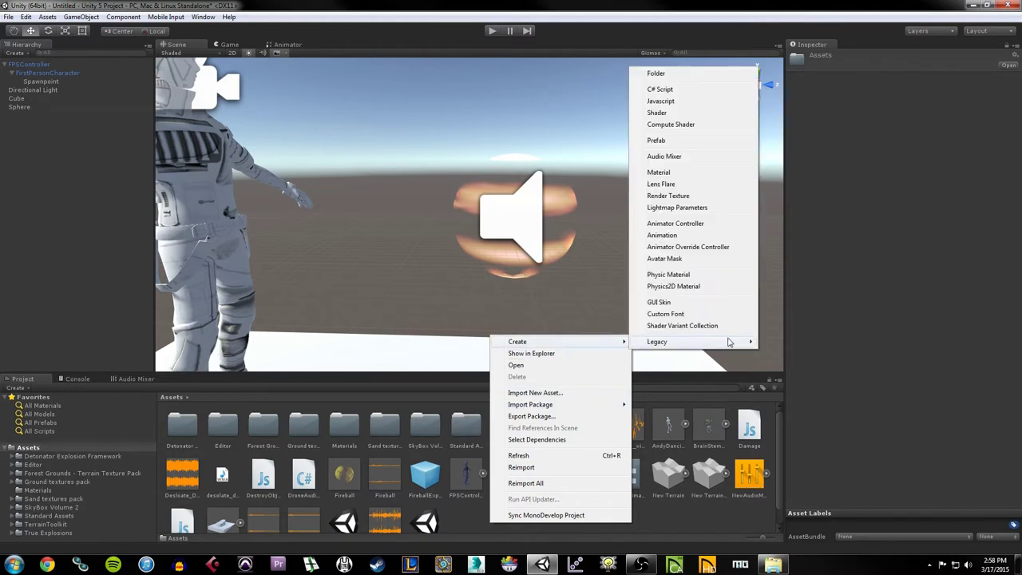
{"action": "left_click", "coordinate": [661, 101]}
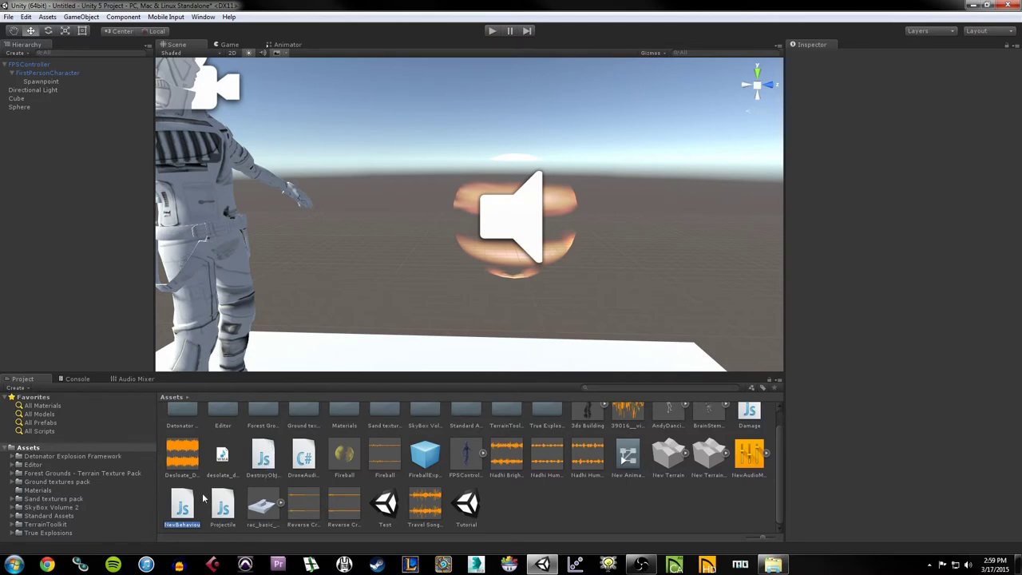
{"action": "type", "text": "DestroyObject2"}
{"action": "key", "text": "Return"}
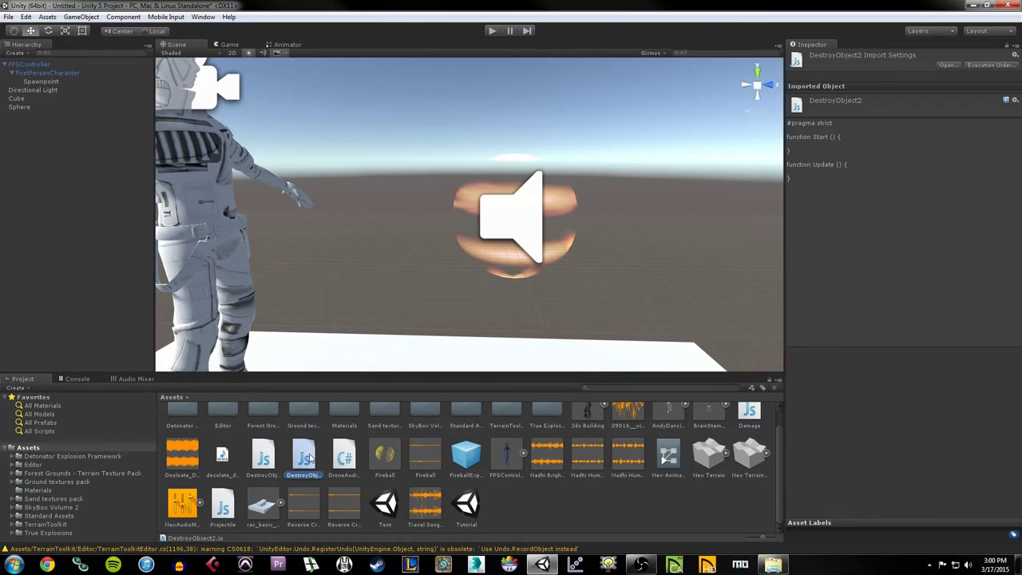
Open the existing DestroyObject script in MonoDevelop and examine its functions and the explosion variable declaration
{"action": "left_click", "coordinate": [263, 460]}
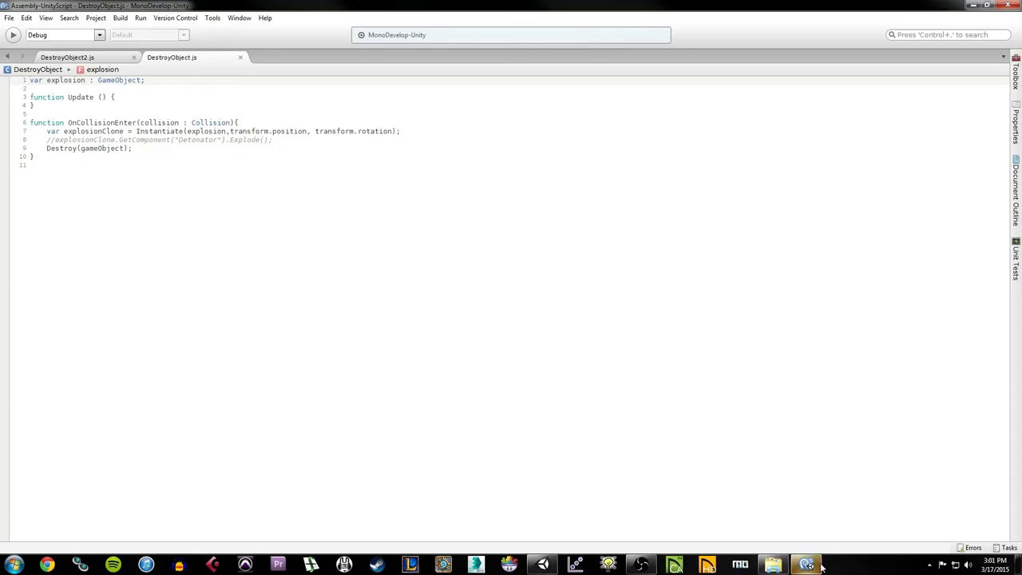
{"action": "left_click", "coordinate": [203, 148]}
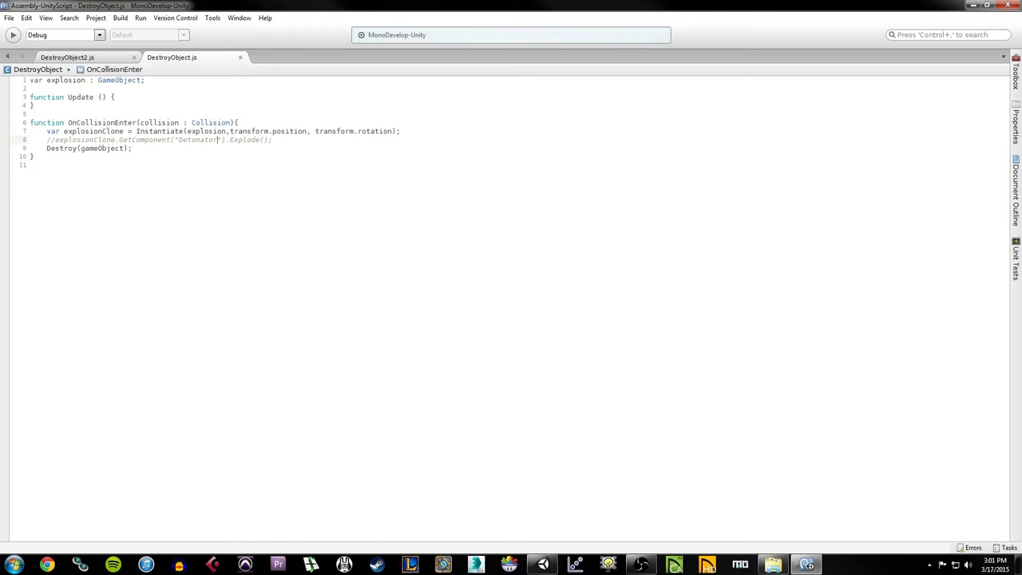
{"action": "left_click", "coordinate": [186, 156]}
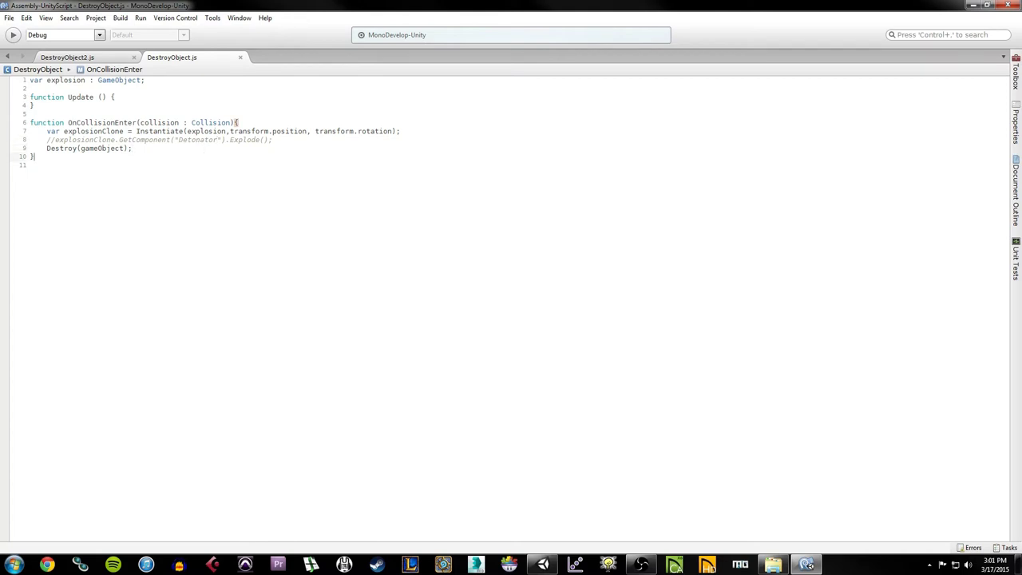
{"action": "left_click", "coordinate": [266, 19]}
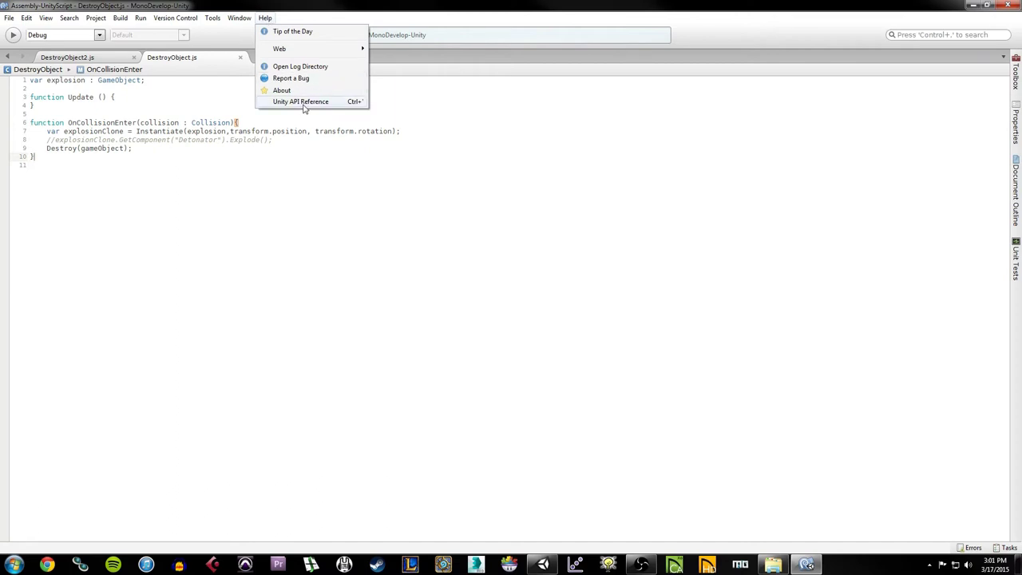
{"action": "left_click", "coordinate": [290, 150]}
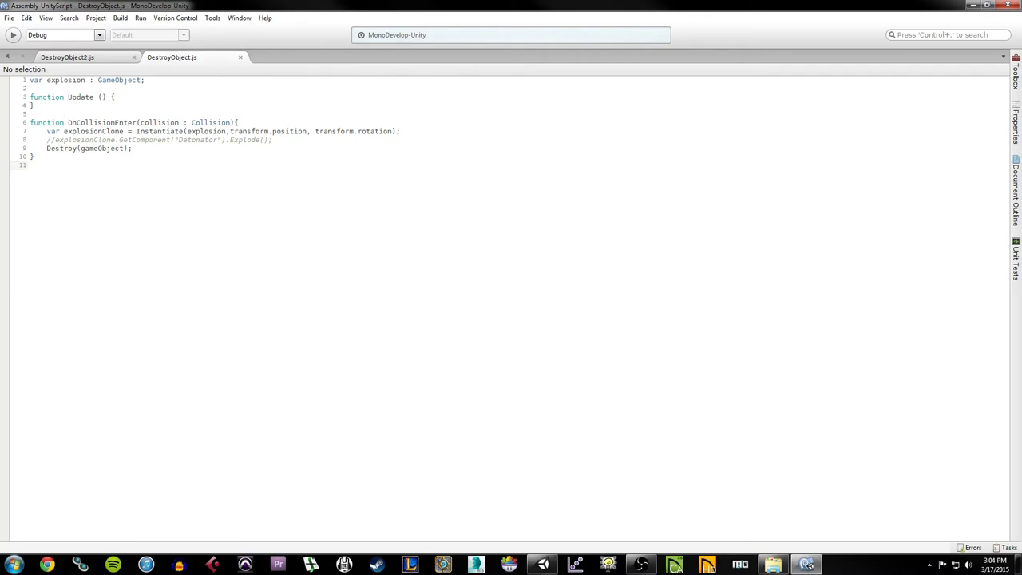
{"action": "left_click_drag", "start_coordinate": [144, 155], "coordinate": [29, 94]}
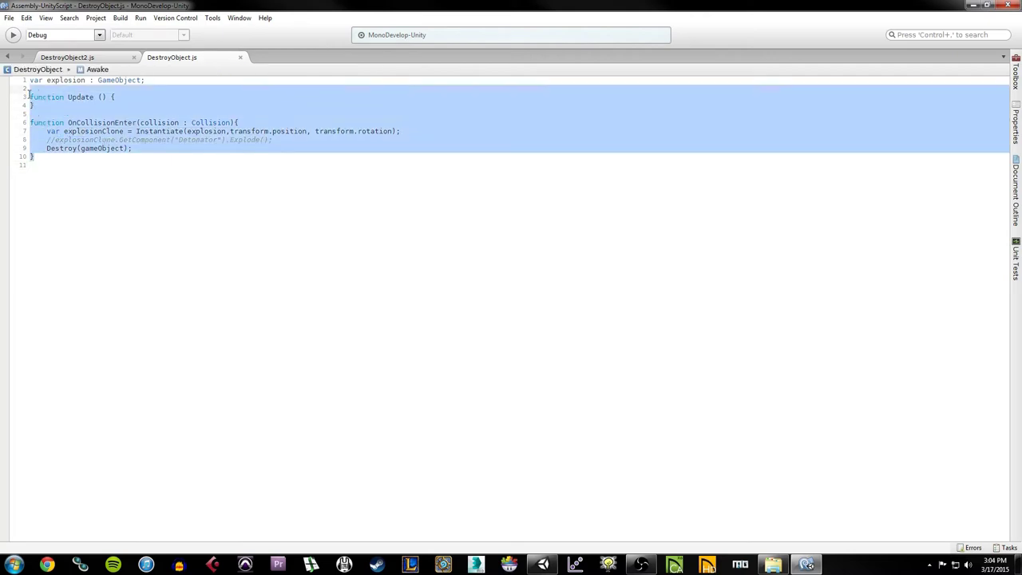
{"action": "left_click", "coordinate": [129, 149]}
{"action": "left_click", "coordinate": [45, 80]}
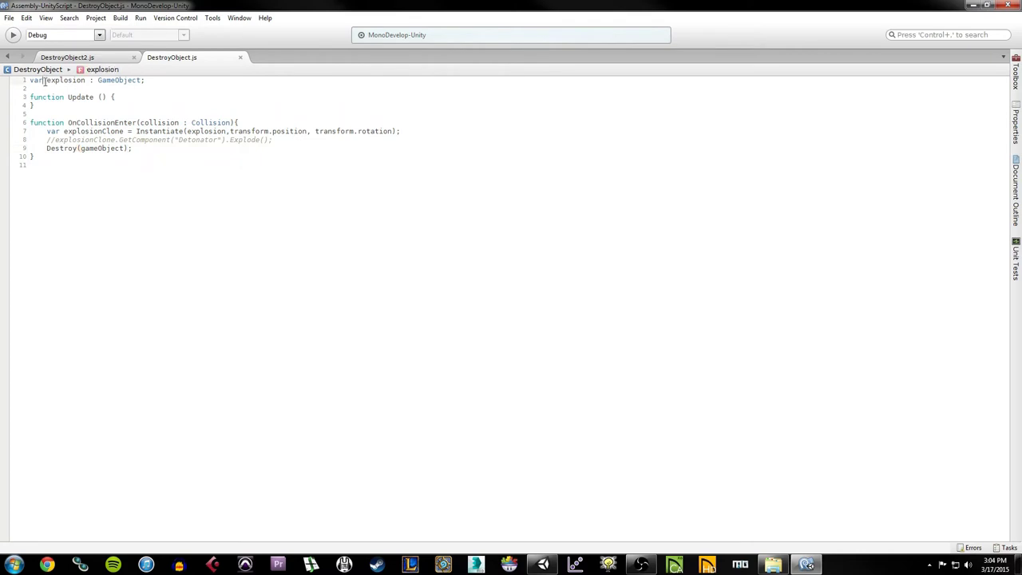
{"action": "left_click_drag", "start_coordinate": [32, 81], "coordinate": [140, 80]}
{"action": "left_click", "coordinate": [88, 81]}
Switch to Unity, select the Fireball prefab and locate the prefab assigned to its Destroy Object script's Explosion variable
{"action": "left_click", "coordinate": [542, 565]}
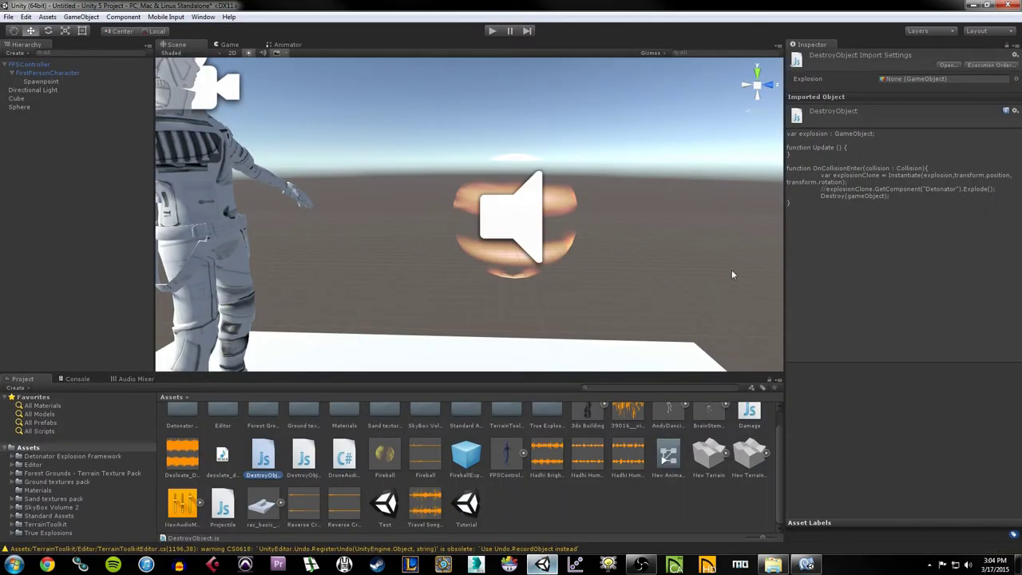
{"action": "left_click", "coordinate": [384, 455]}
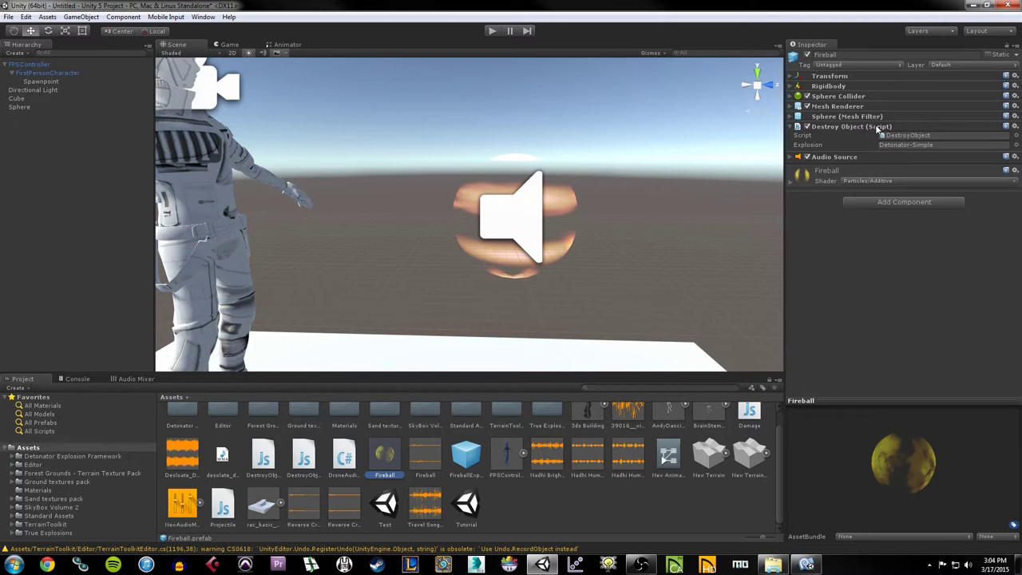
{"action": "left_click", "coordinate": [902, 145]}
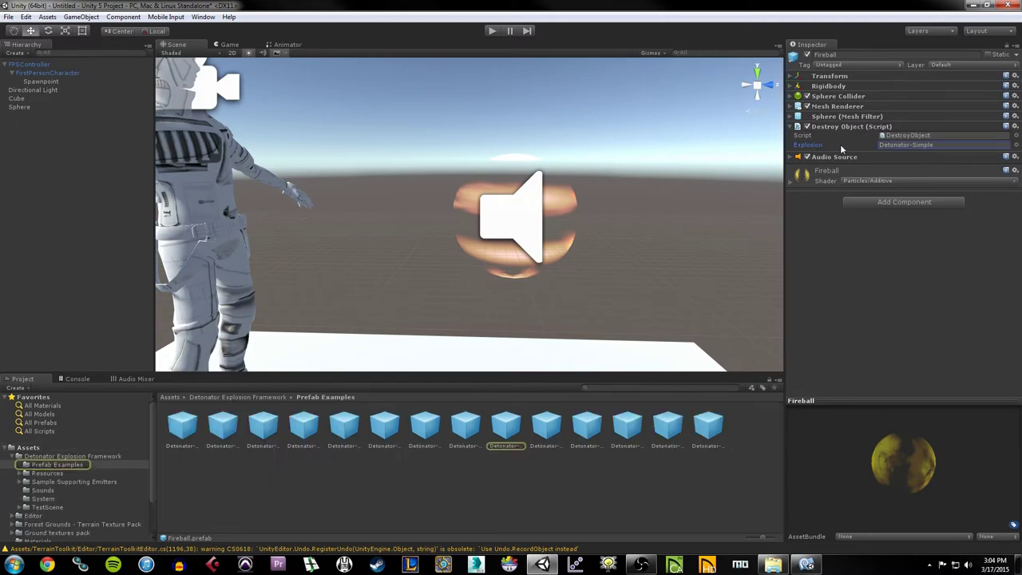
{"action": "left_click", "coordinate": [944, 146]}
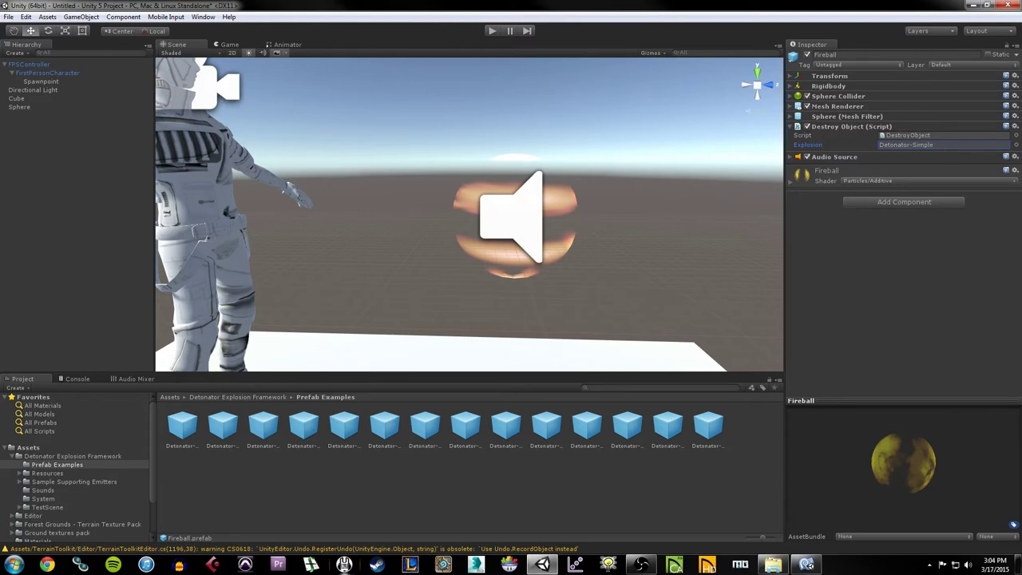
Switch to MonoDevelop and review the GameObject type declaration on the first line of the DestroyObject script
{"action": "left_click", "coordinate": [806, 564]}
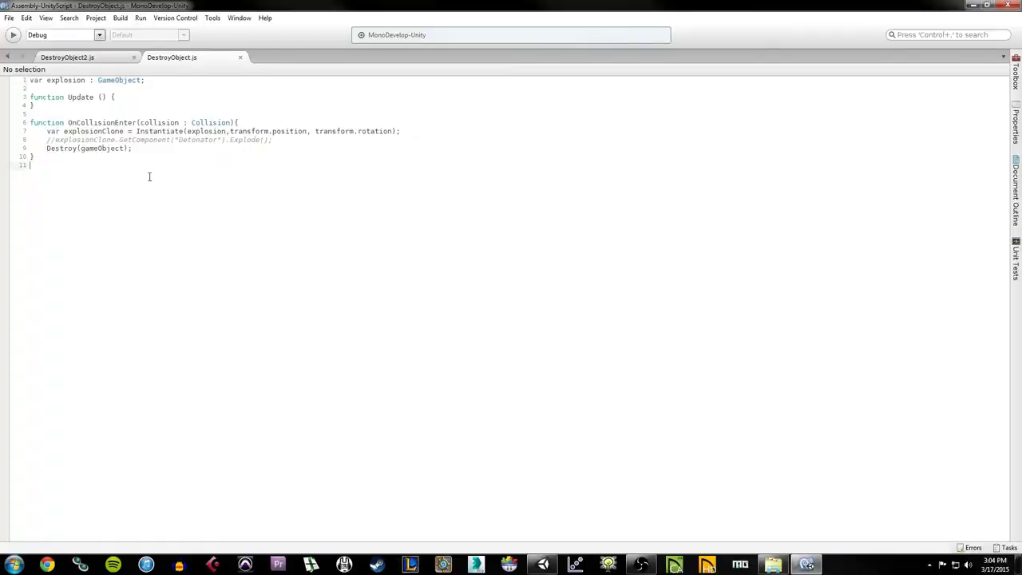
{"action": "left_click_drag", "start_coordinate": [145, 81], "coordinate": [3, 72]}
{"action": "left_click", "coordinate": [172, 83]}
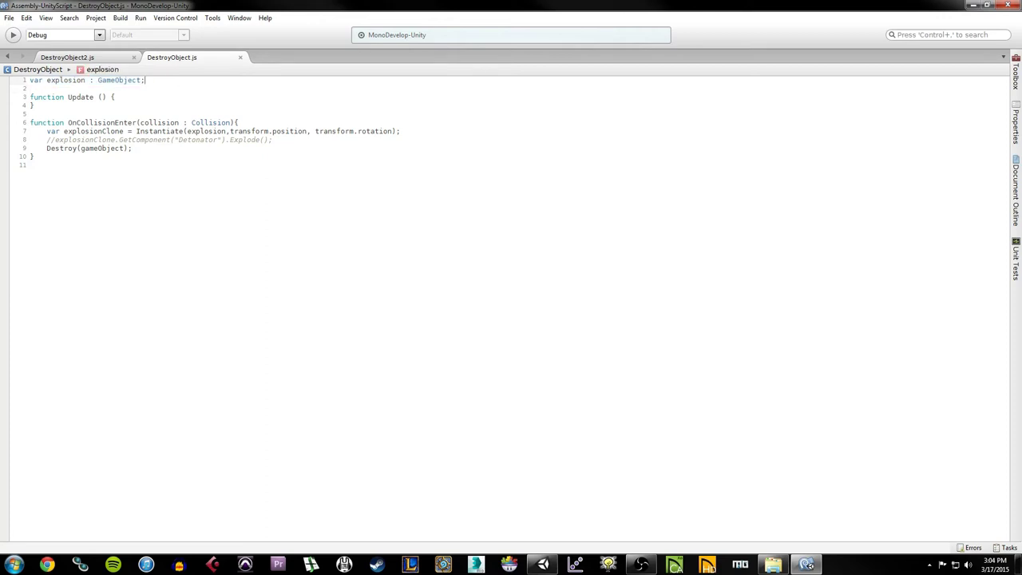
Switch to Unity, select the FPSController, expand its First Person Controller component and open the FirstPersonController script
{"action": "left_click", "coordinate": [543, 564]}
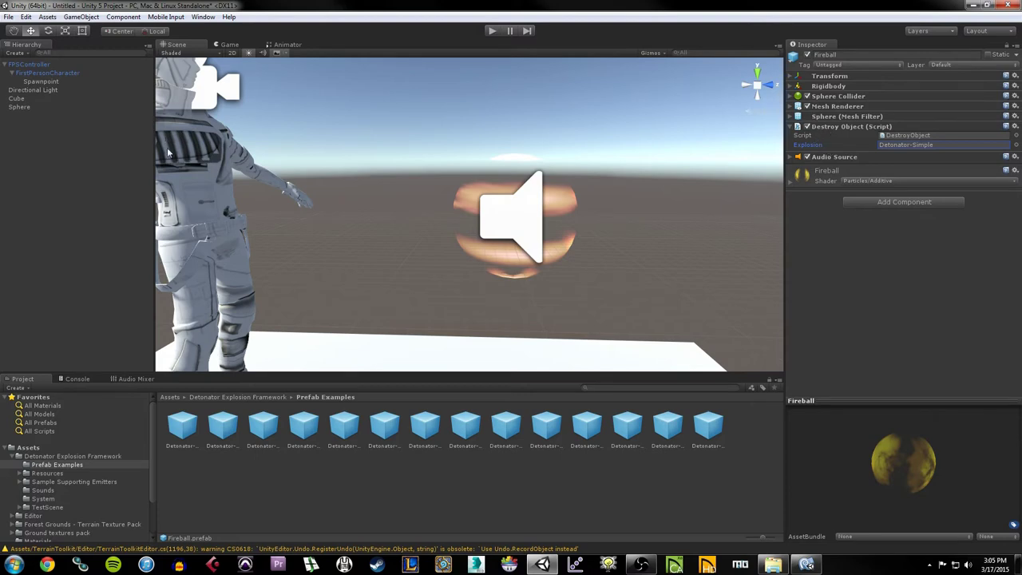
{"action": "left_click", "coordinate": [207, 179]}
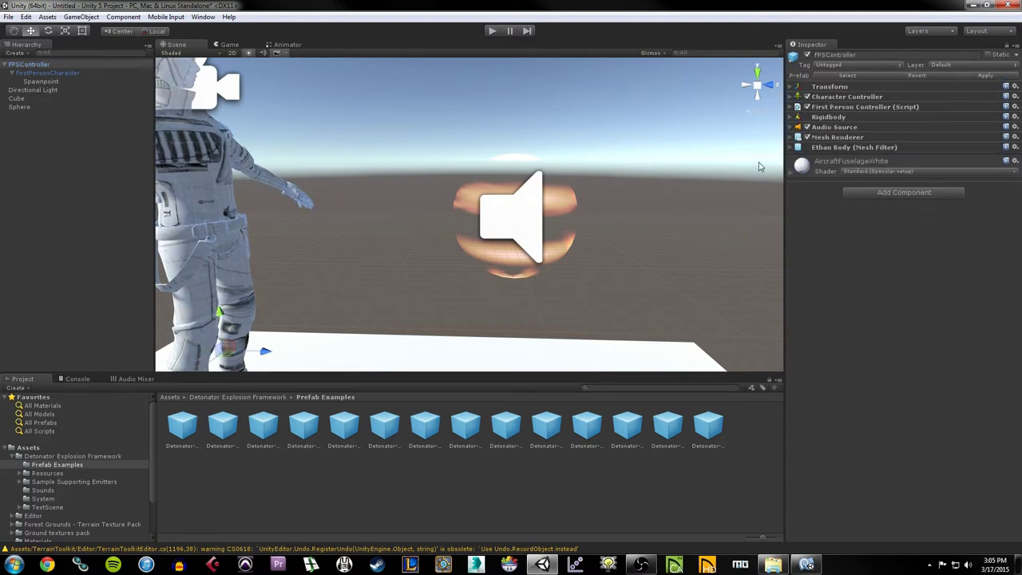
{"action": "left_click", "coordinate": [792, 107]}
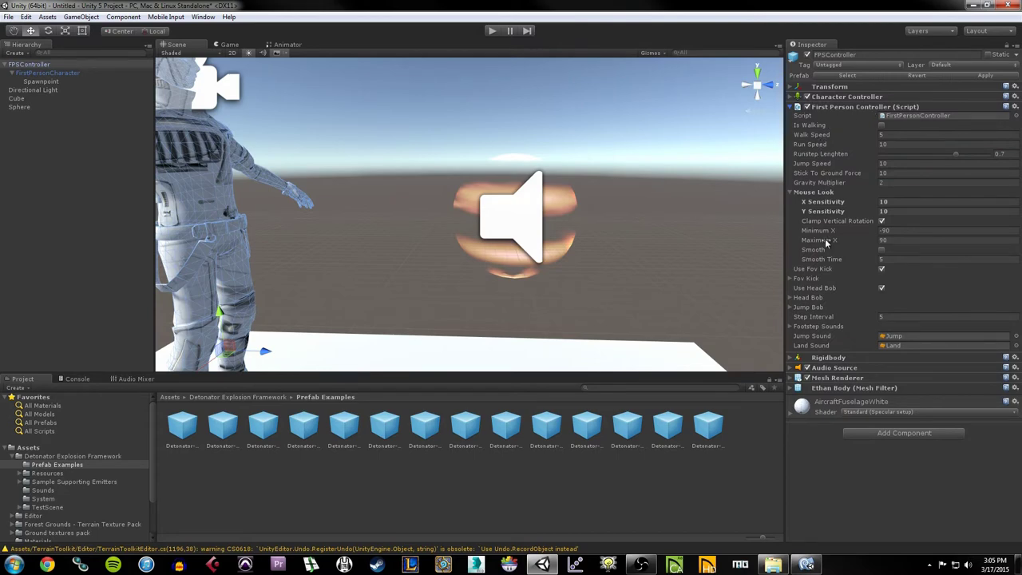
{"action": "left_click", "coordinate": [901, 116]}
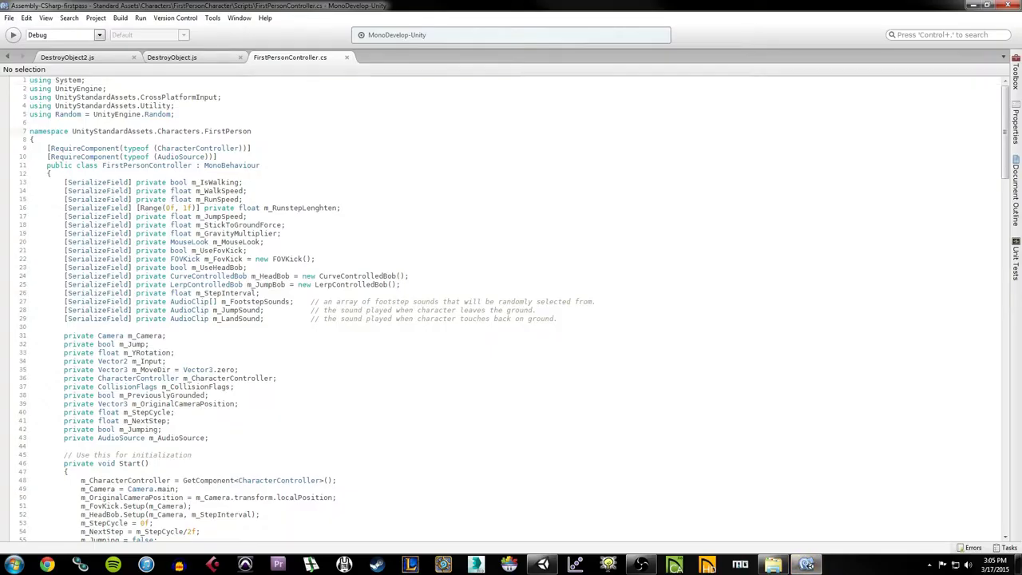
Examine the serialized and private variable declarations in the FirstPersonController script, including its Start and Update functions, and close the script
{"action": "scroll", "coordinate": [215, 130], "scroll_direction": "down", "scroll_amount": 8}
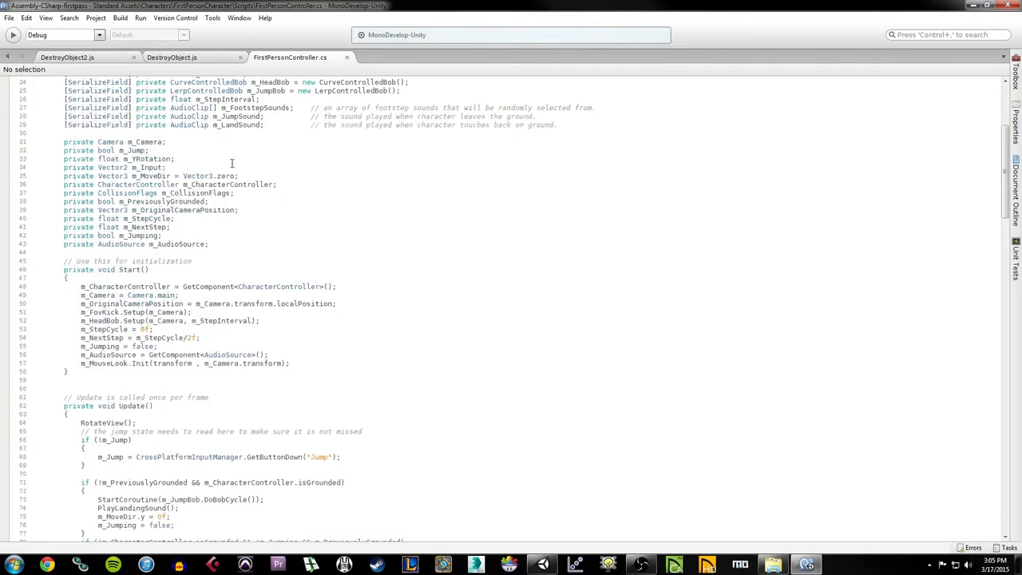
{"action": "scroll", "coordinate": [232, 163], "scroll_direction": "up", "scroll_amount": 2}
{"action": "left_click_drag", "start_coordinate": [273, 297], "coordinate": [216, 80]}
{"action": "left_click", "coordinate": [110, 159]}
{"action": "scroll", "coordinate": [184, 151], "scroll_direction": "down", "scroll_amount": 4}
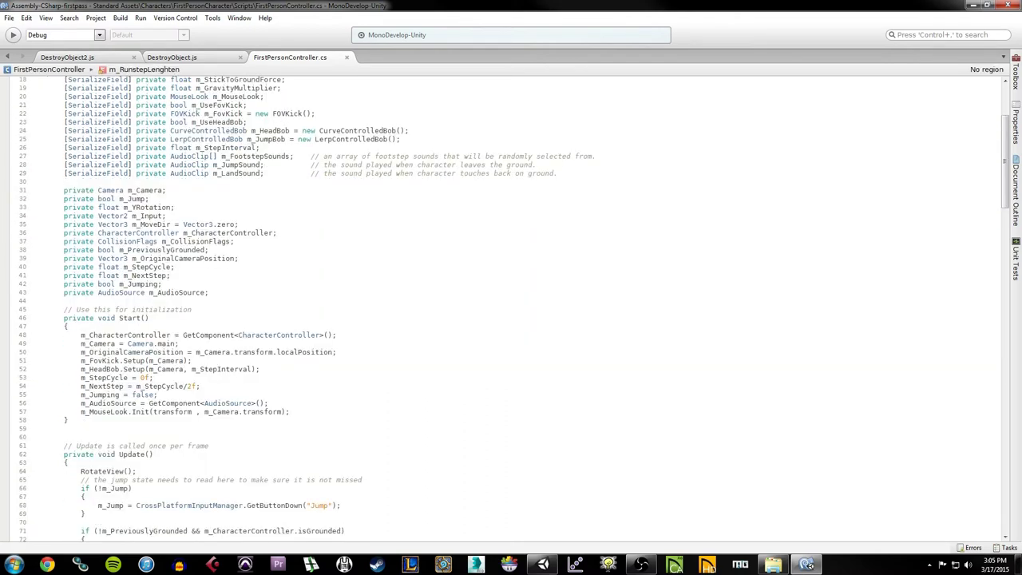
{"action": "left_click_drag", "start_coordinate": [66, 191], "coordinate": [267, 287]}
{"action": "scroll", "coordinate": [269, 288], "scroll_direction": "up", "scroll_amount": 6}
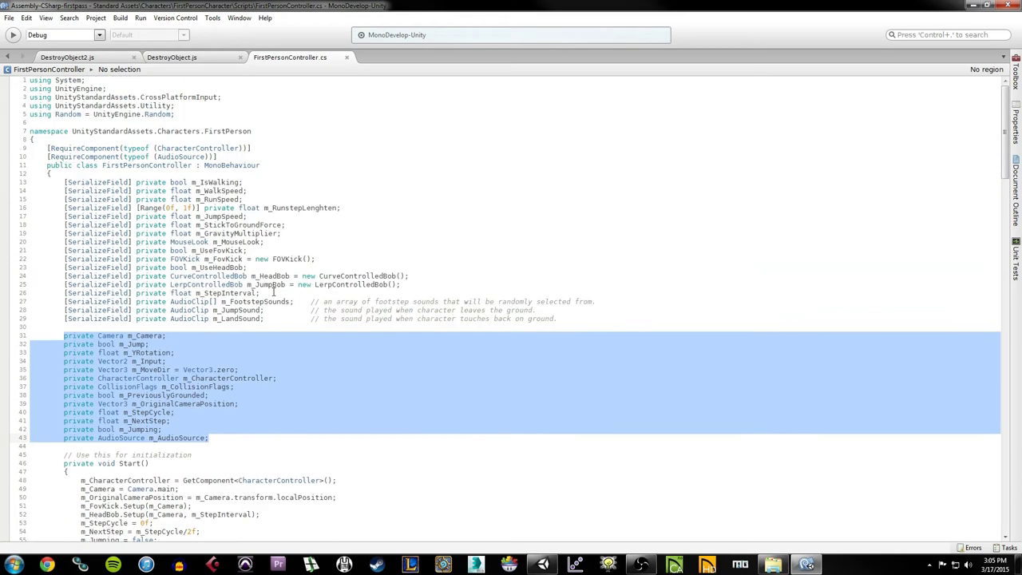
{"action": "scroll", "coordinate": [274, 292], "scroll_direction": "down", "scroll_amount": 8}
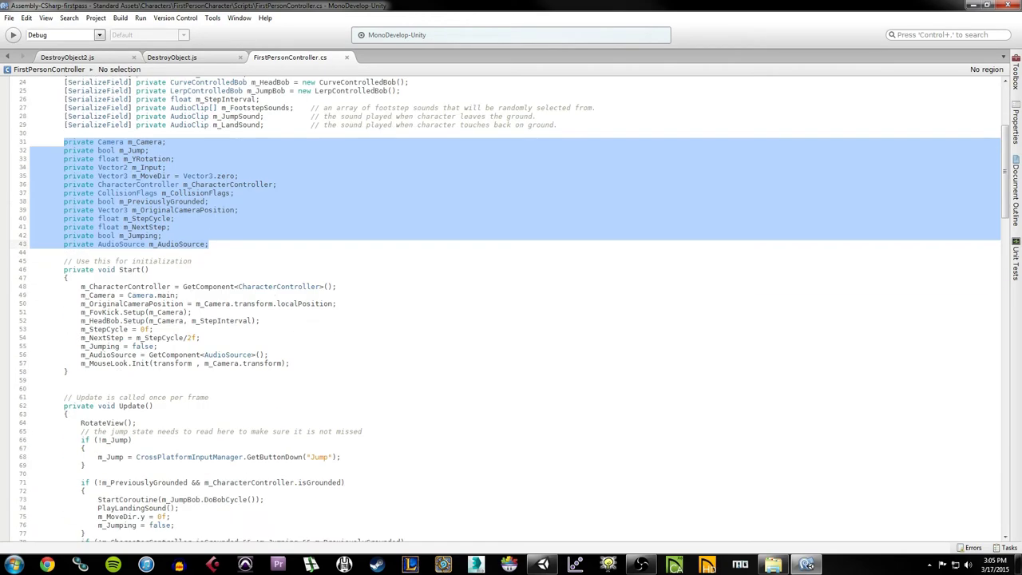
{"action": "scroll", "coordinate": [142, 272], "scroll_direction": "down", "scroll_amount": 8}
{"action": "scroll", "coordinate": [190, 282], "scroll_direction": "up", "scroll_amount": 10}
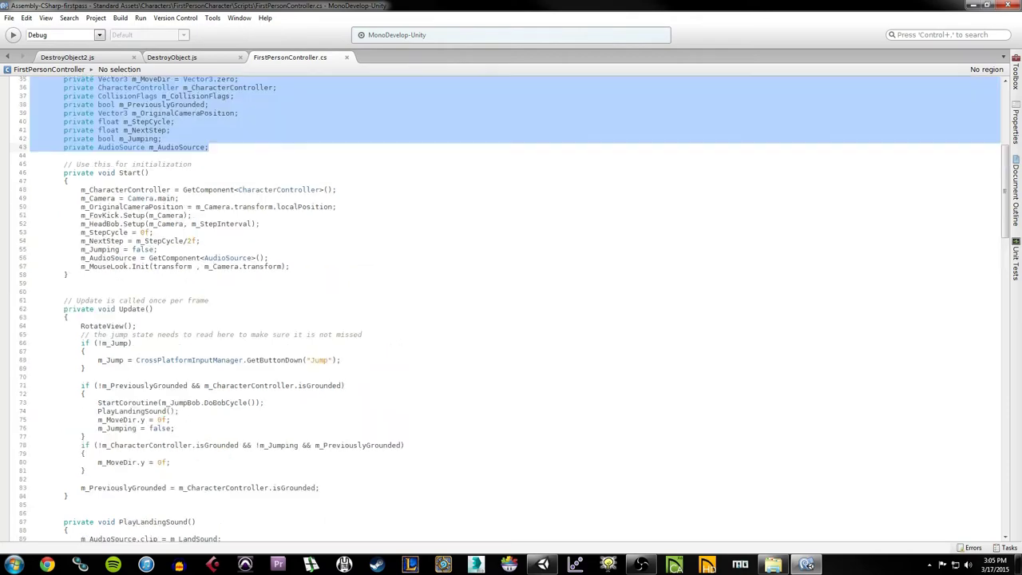
{"action": "scroll", "coordinate": [191, 282], "scroll_direction": "up", "scroll_amount": 6}
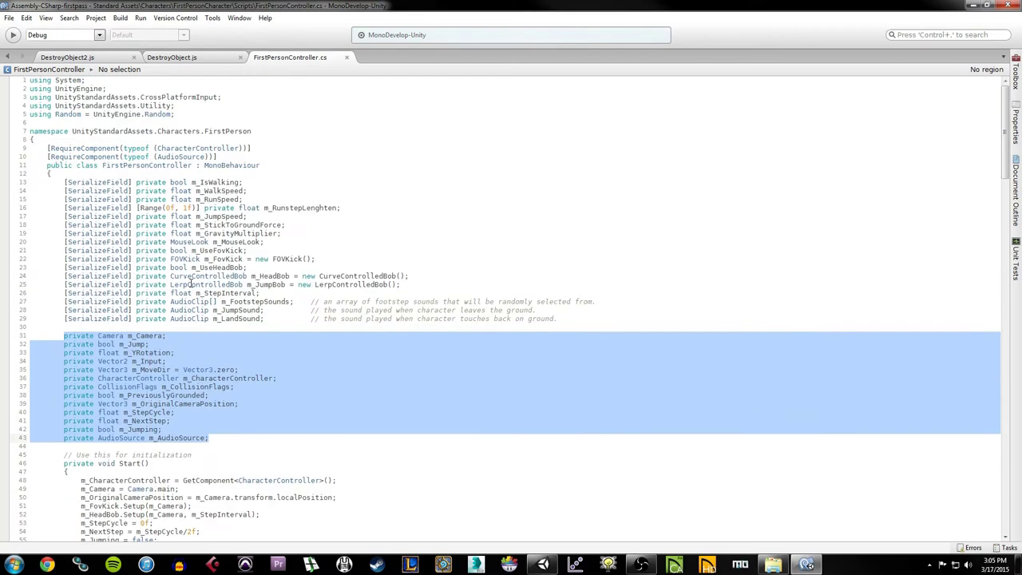
{"action": "scroll", "coordinate": [134, 360], "scroll_direction": "down", "scroll_amount": 4}
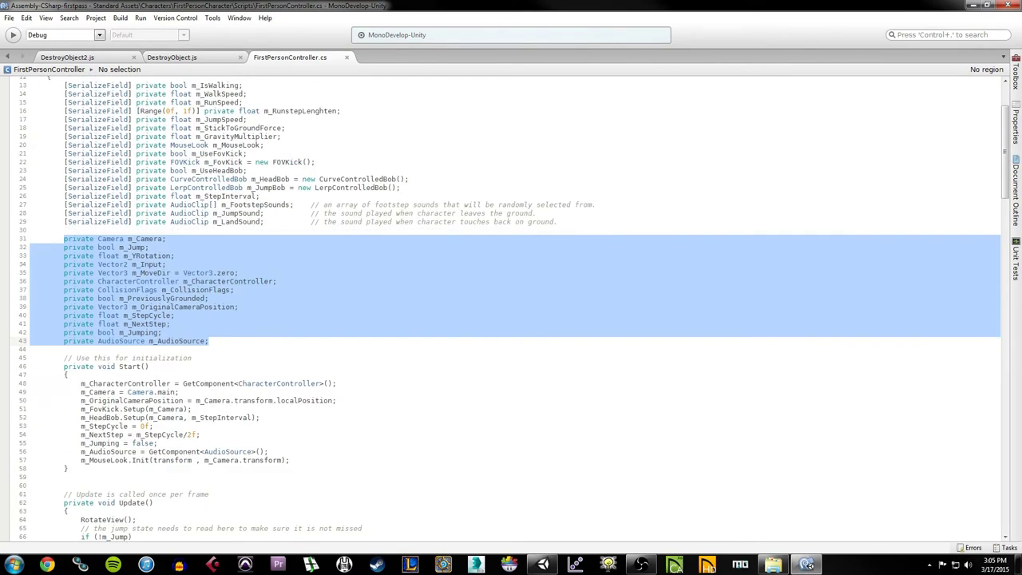
{"action": "scroll", "coordinate": [511, 304], "scroll_direction": "up", "scroll_amount": 4}
{"action": "left_click_drag", "start_coordinate": [64, 182], "coordinate": [403, 437]}
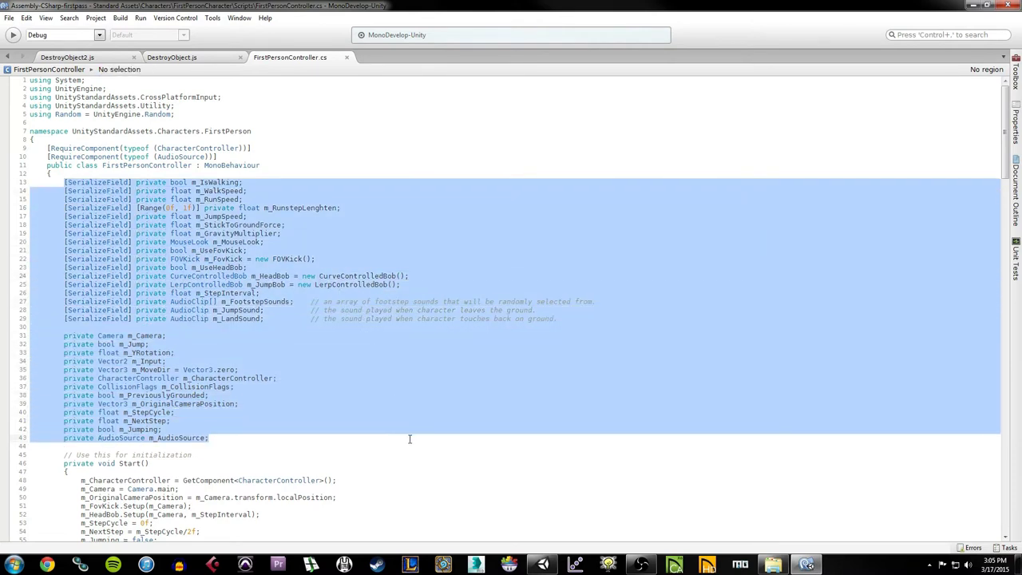
{"action": "left_click", "coordinate": [415, 447]}
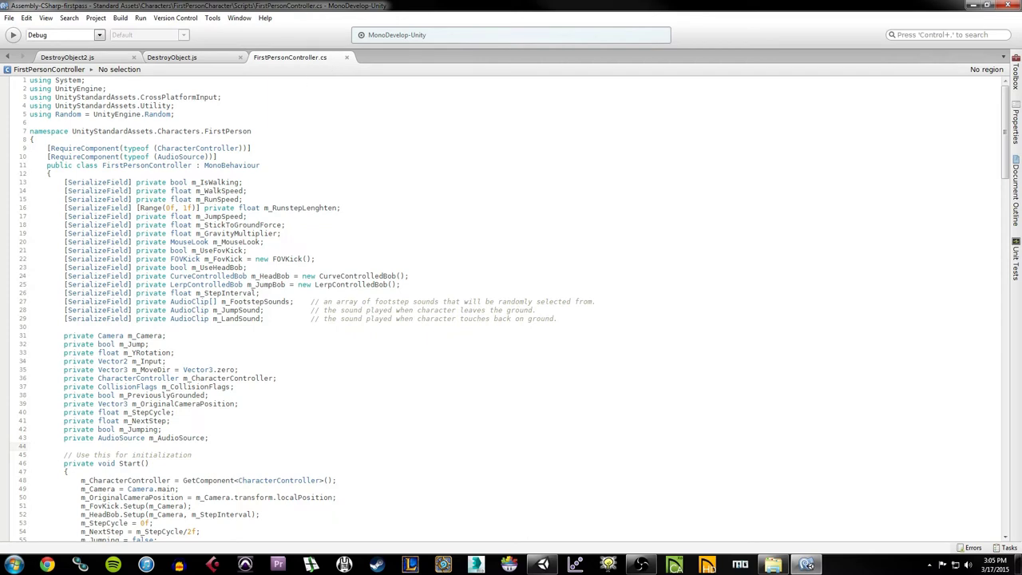
{"action": "left_click", "coordinate": [347, 58]}
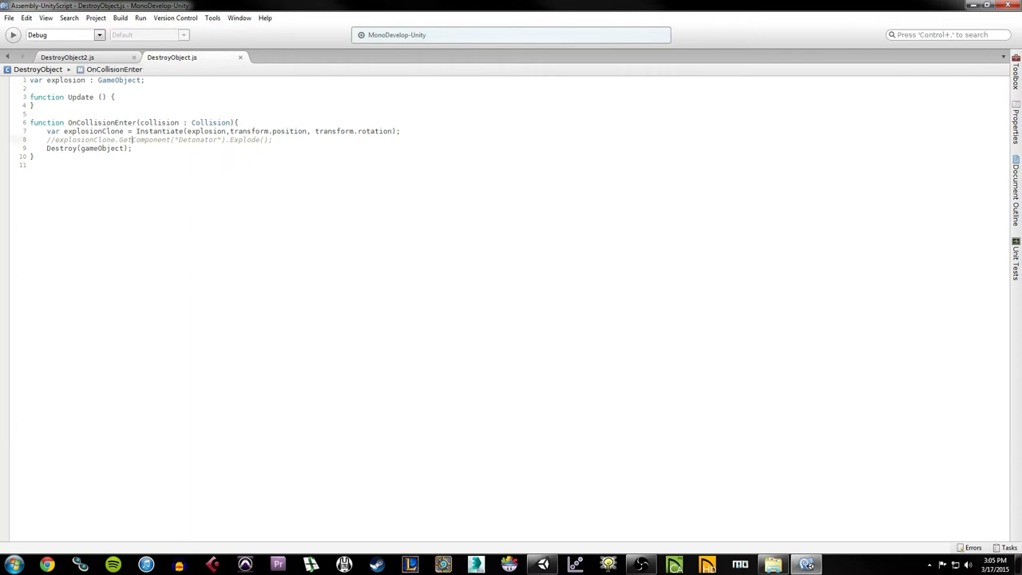
Examine the explosion variable and the OnCollisionEnter function in the DestroyObject script
{"action": "left_click_drag", "start_coordinate": [145, 80], "coordinate": [2, 81]}
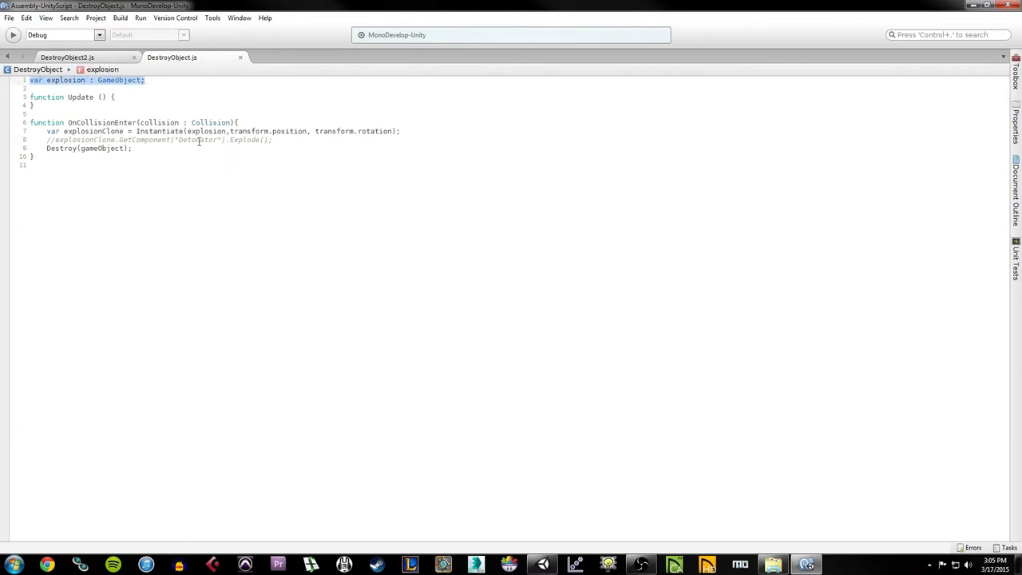
{"action": "left_click", "coordinate": [156, 82]}
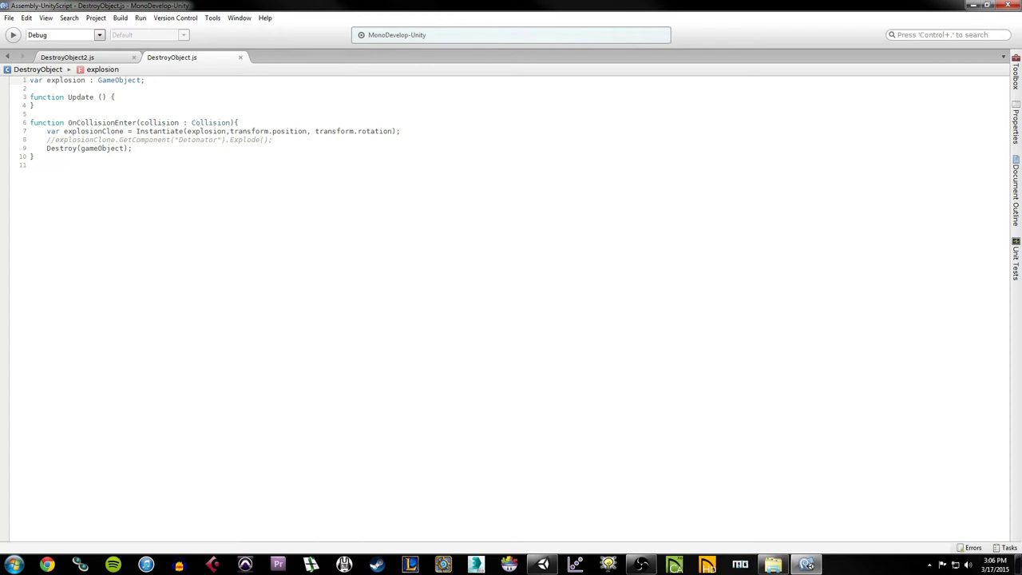
{"action": "left_click", "coordinate": [84, 81]}
{"action": "left_click", "coordinate": [71, 132]}
{"action": "left_click_drag", "start_coordinate": [67, 123], "coordinate": [138, 123]}
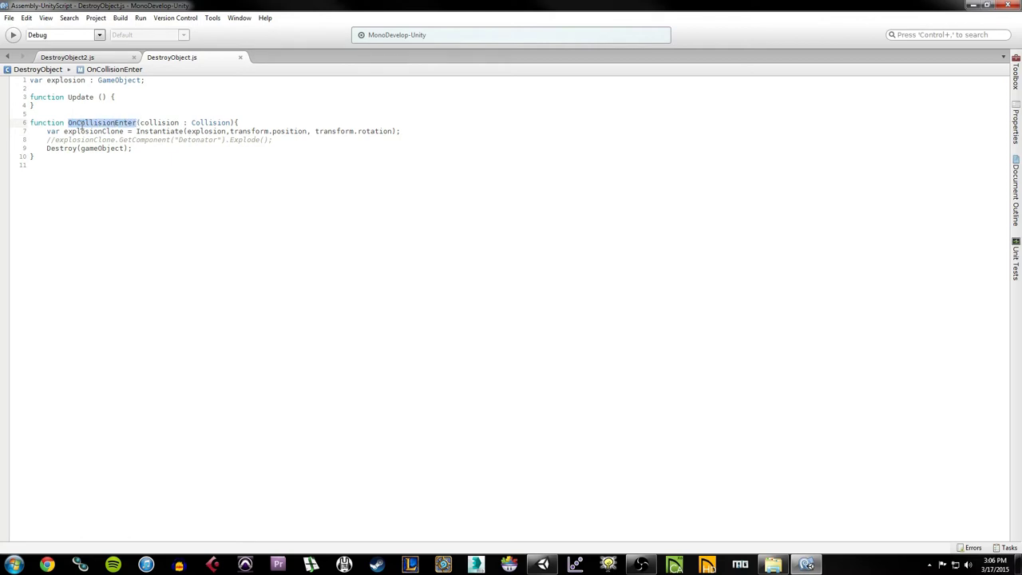
Examine the Instantiate line in OnCollisionEnter, including its explosion, transform.position and transform.rotation arguments and the explosion variable it refers to
{"action": "left_click", "coordinate": [68, 123]}
{"action": "left_click_drag", "start_coordinate": [68, 123], "coordinate": [138, 123]}
{"action": "left_click_drag", "start_coordinate": [47, 132], "coordinate": [125, 132]}
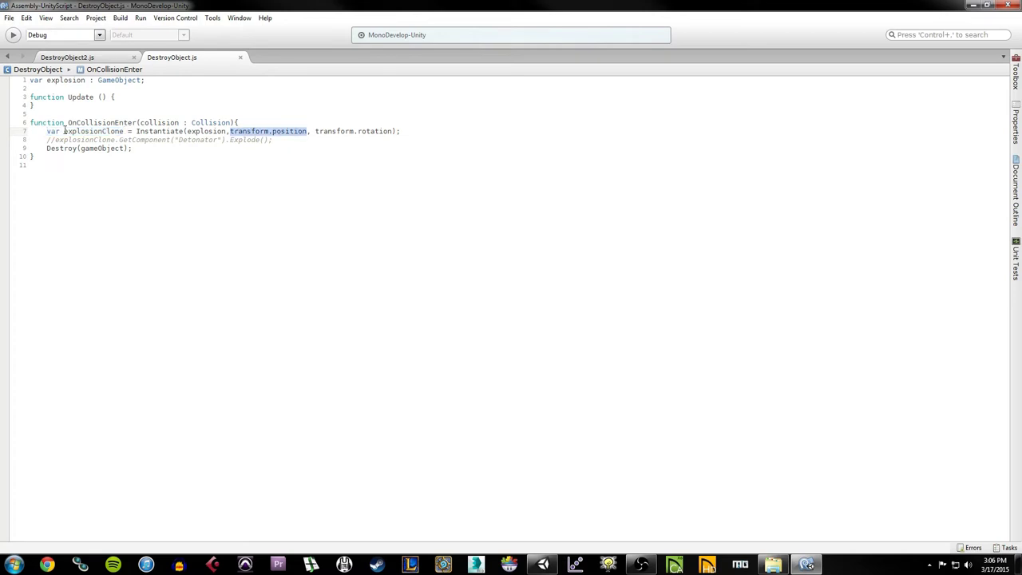
{"action": "left_click_drag", "start_coordinate": [64, 132], "coordinate": [227, 132]}
{"action": "left_click", "coordinate": [188, 131]}
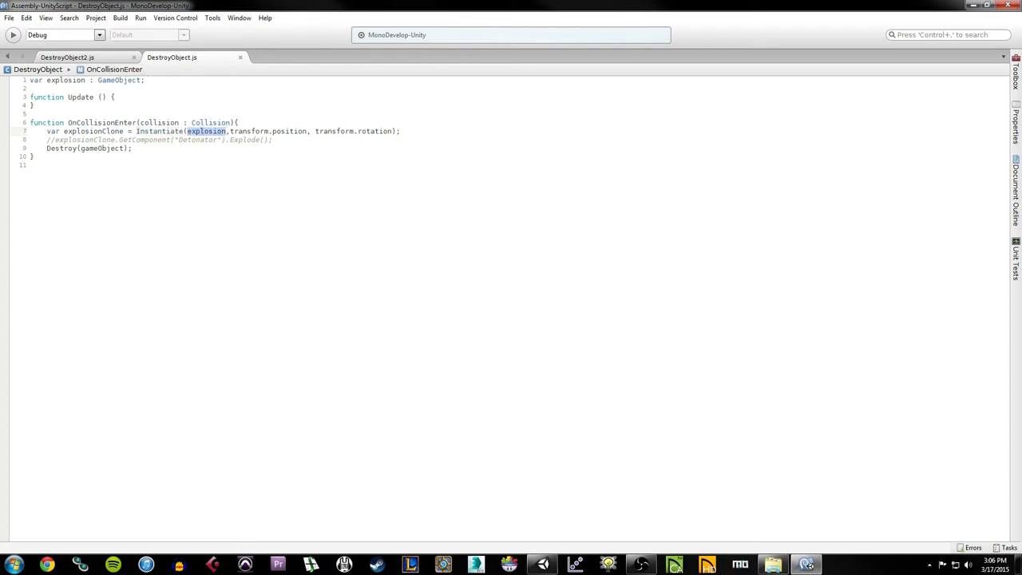
{"action": "left_click_drag", "start_coordinate": [141, 80], "coordinate": [11, 78]}
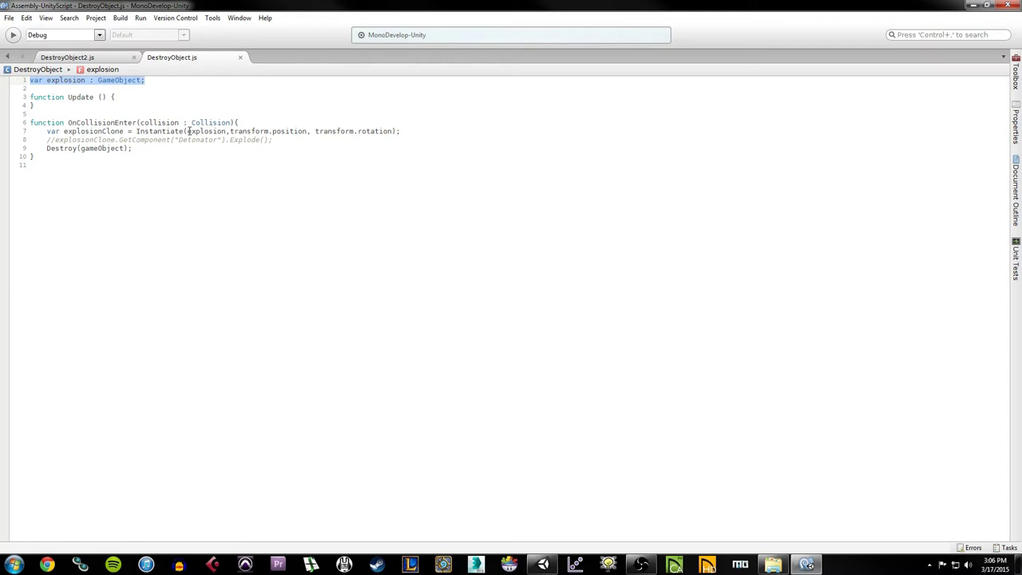
{"action": "left_click_drag", "start_coordinate": [189, 132], "coordinate": [306, 132]}
{"action": "left_click", "coordinate": [315, 131]}
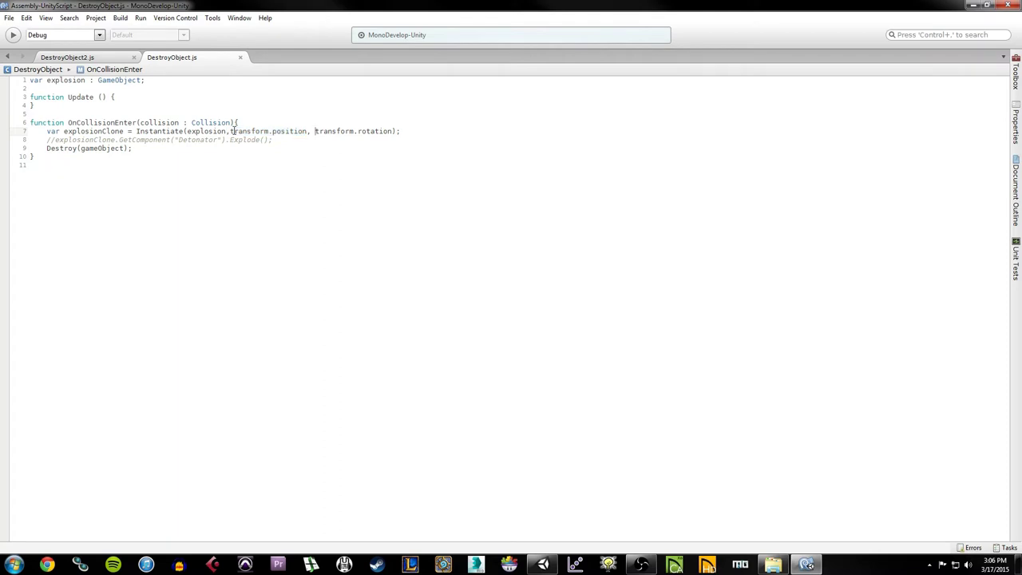
{"action": "left_click_drag", "start_coordinate": [231, 130], "coordinate": [392, 133]}
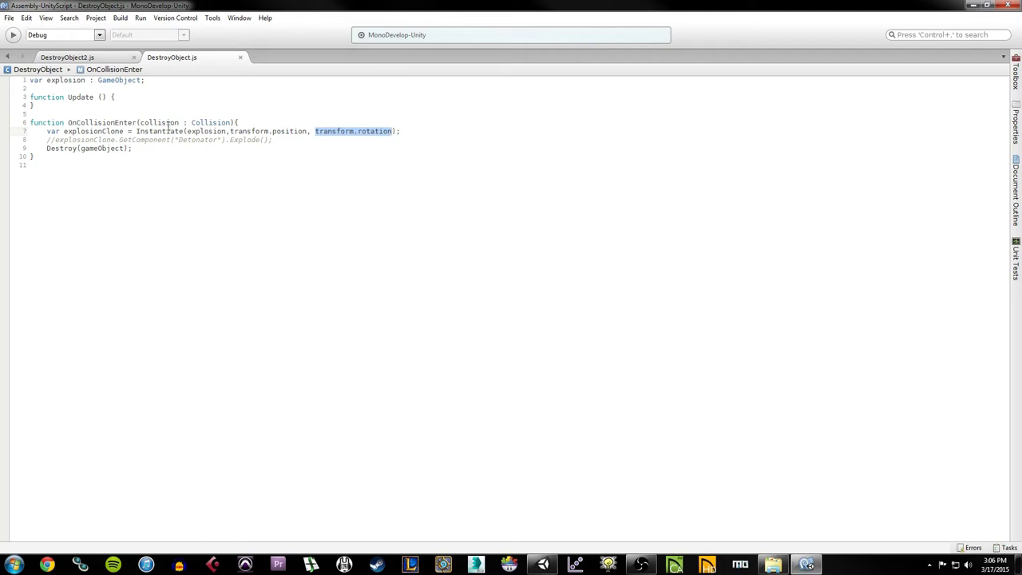
{"action": "key", "text": "Right"}
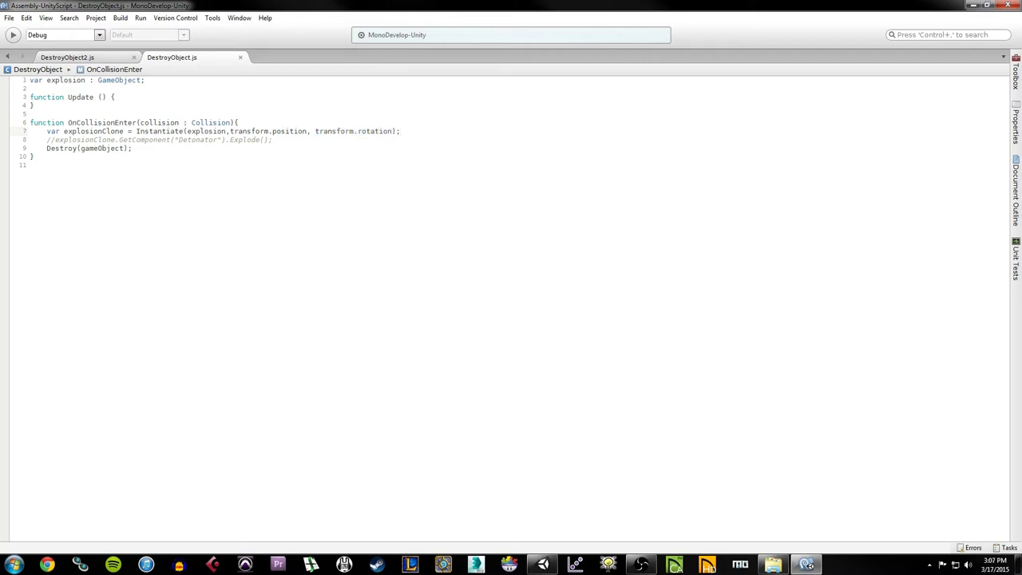
Examine the Destroy(gameObject) line and the commented-out Detonator Explode line in the DestroyObject script
{"action": "left_click_drag", "start_coordinate": [137, 148], "coordinate": [47, 149]}
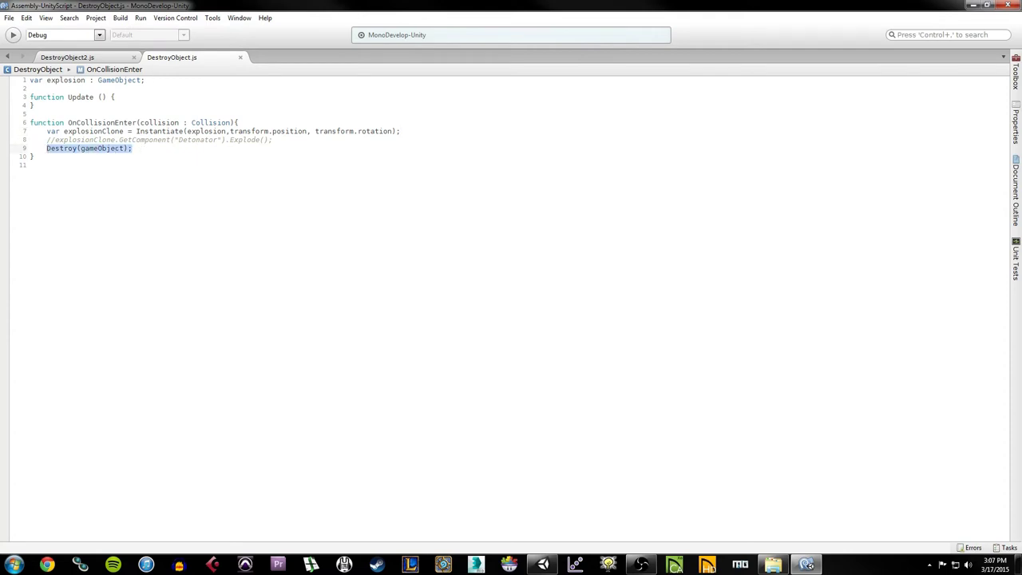
{"action": "left_click", "coordinate": [144, 150]}
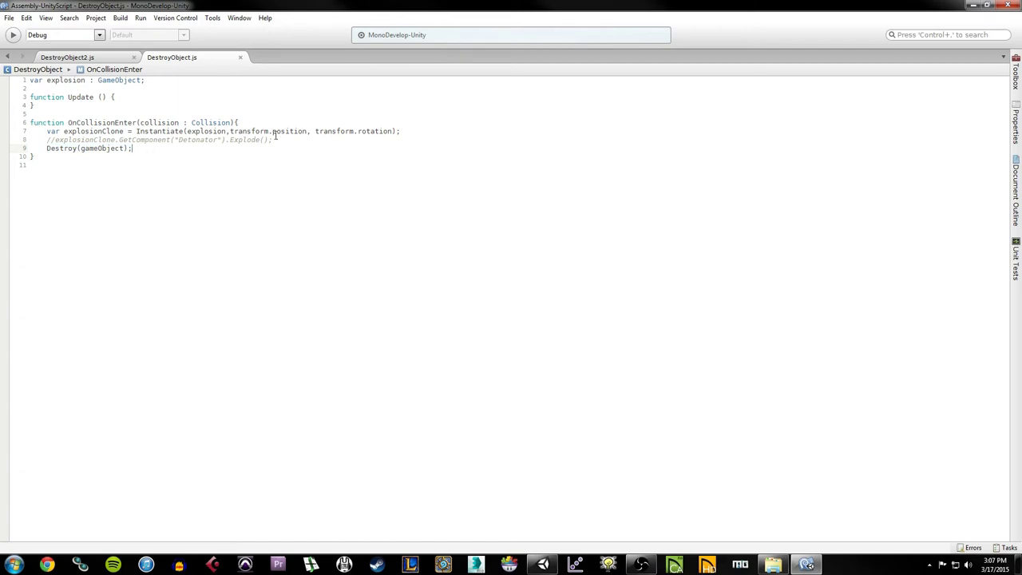
{"action": "left_click_drag", "start_coordinate": [273, 139], "coordinate": [30, 140]}
{"action": "left_click", "coordinate": [46, 140]}
{"action": "left_click_drag", "start_coordinate": [50, 140], "coordinate": [290, 139]}
{"action": "left_click", "coordinate": [290, 141]}
{"action": "left_click", "coordinate": [309, 150]}
{"action": "left_click_drag", "start_coordinate": [132, 148], "coordinate": [1, 100]}
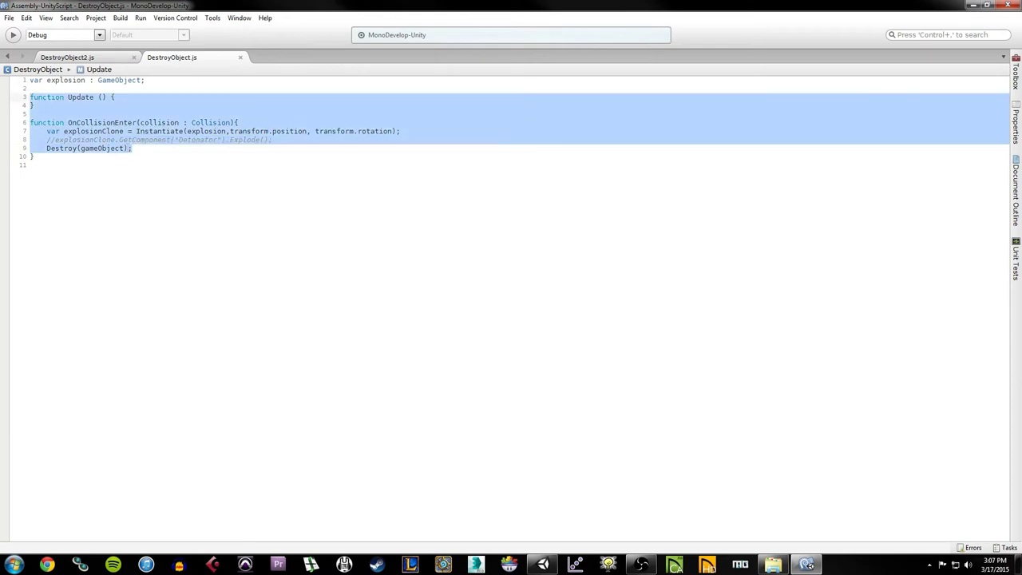
{"action": "left_click", "coordinate": [143, 148]}
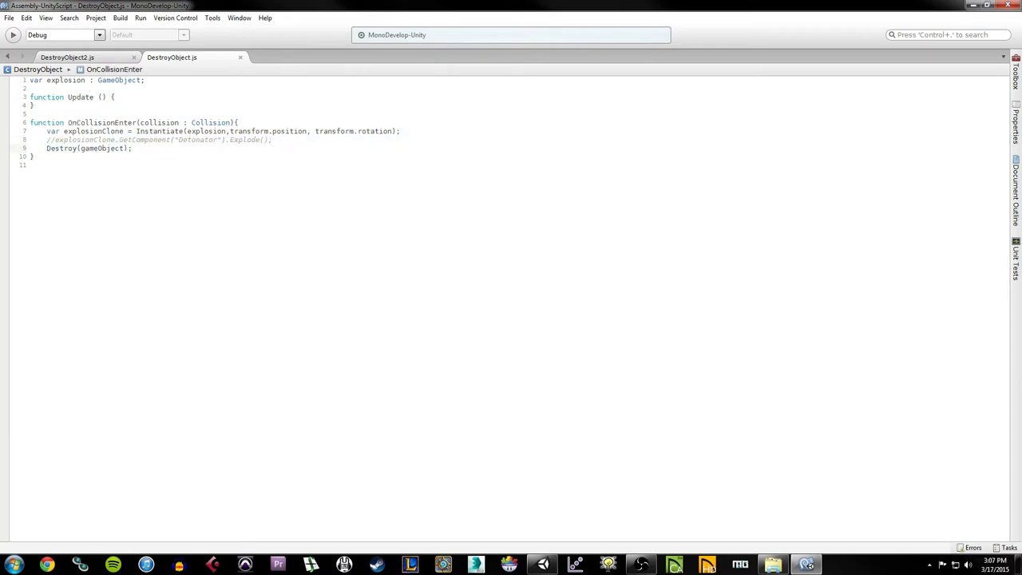
Switch to Unity and rename the Sphere object to Fireball2
{"action": "left_click", "coordinate": [542, 564]}
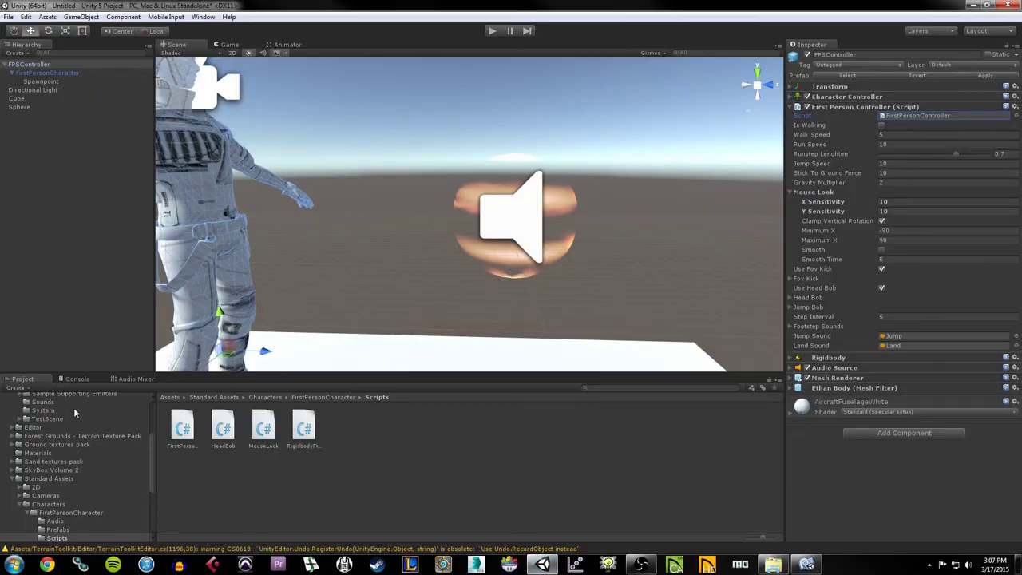
{"action": "left_click", "coordinate": [518, 251]}
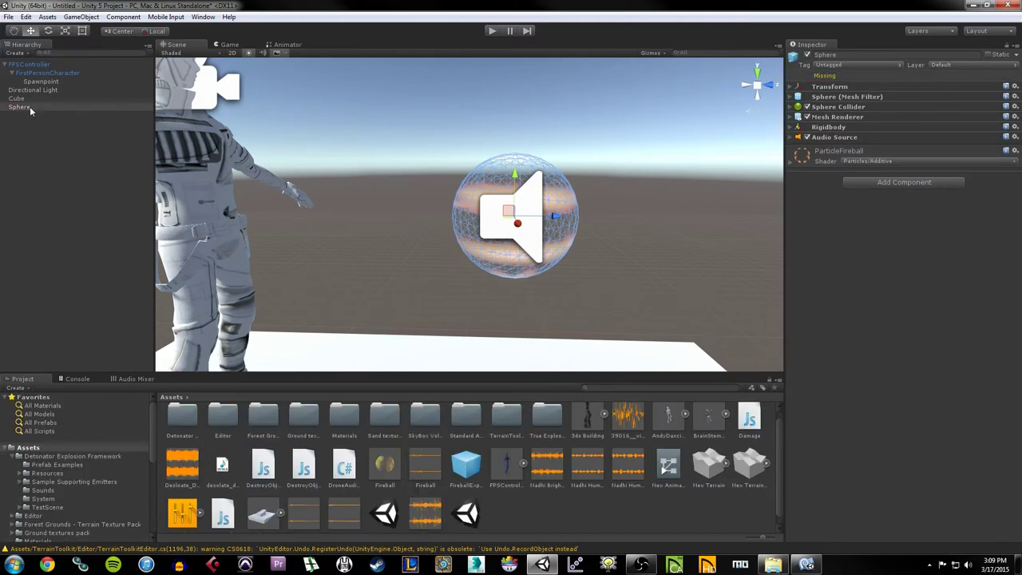
{"action": "double_click", "coordinate": [35, 107]}
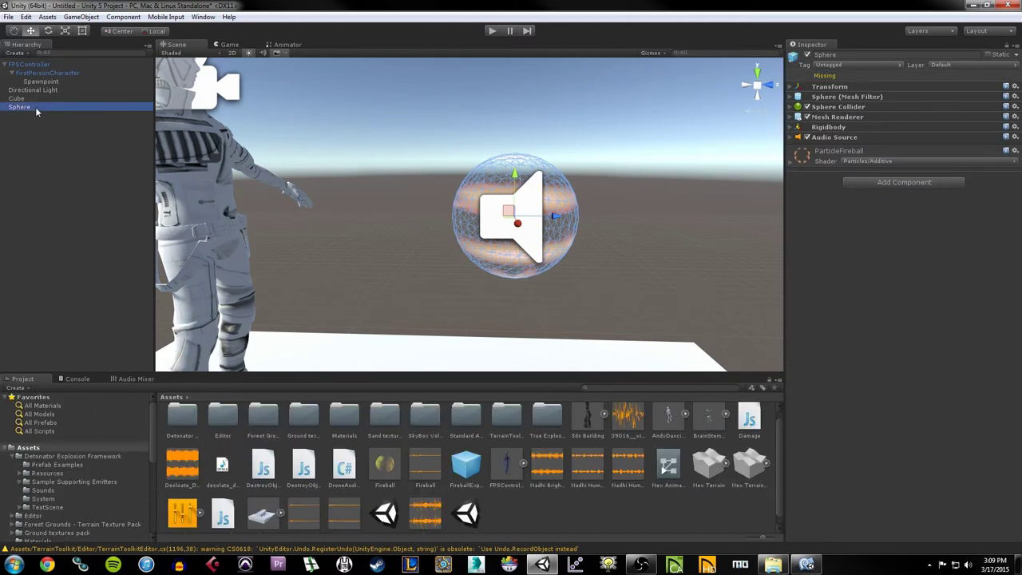
{"action": "left_click", "coordinate": [36, 107]}
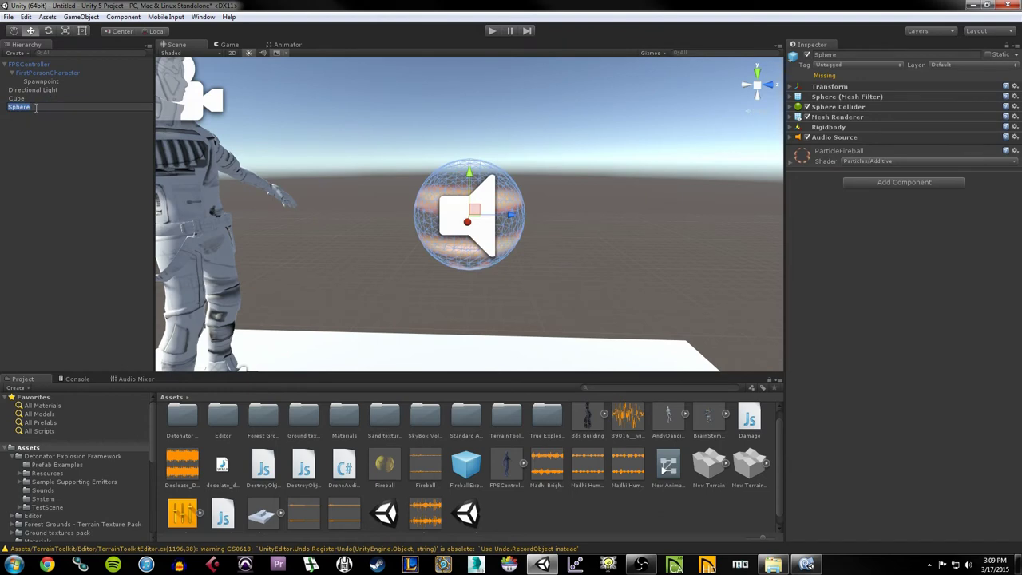
{"action": "type", "text": "Fireball2"}
{"action": "key", "text": "Return"}
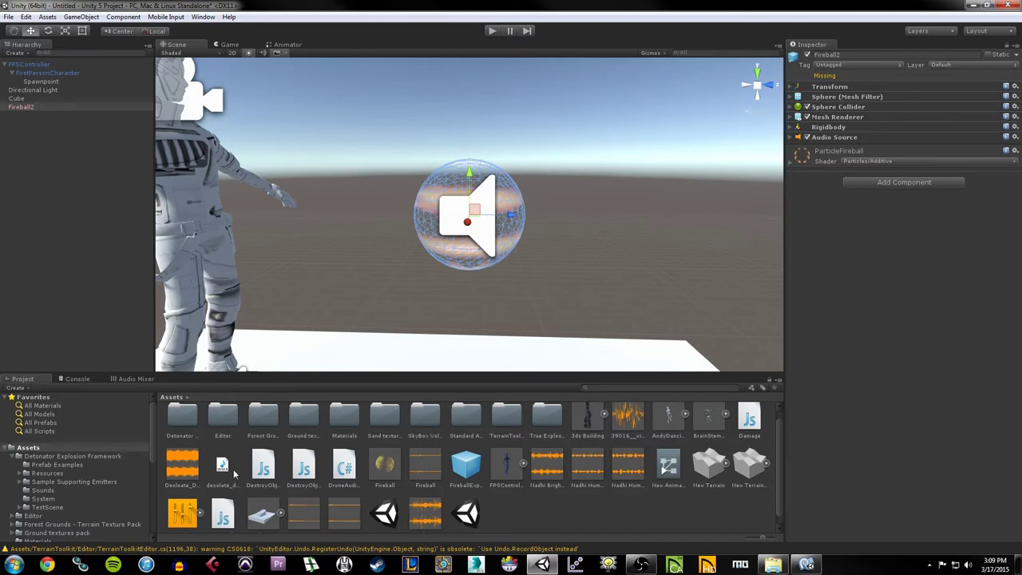
Attach the DestroyObject script to the Fireball2 object
{"action": "left_click", "coordinate": [265, 471]}
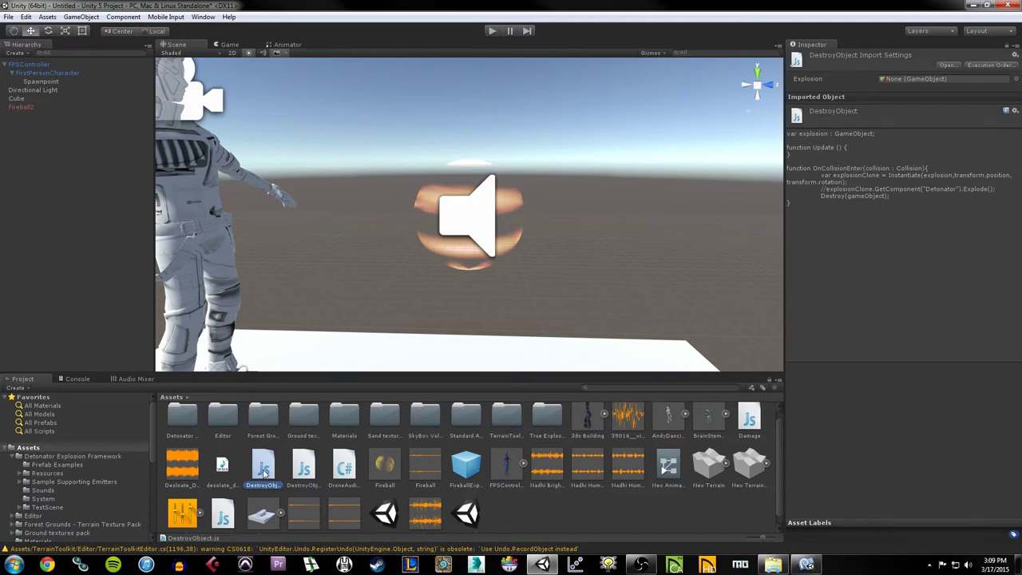
{"action": "left_click_drag", "start_coordinate": [264, 471], "coordinate": [39, 110]}
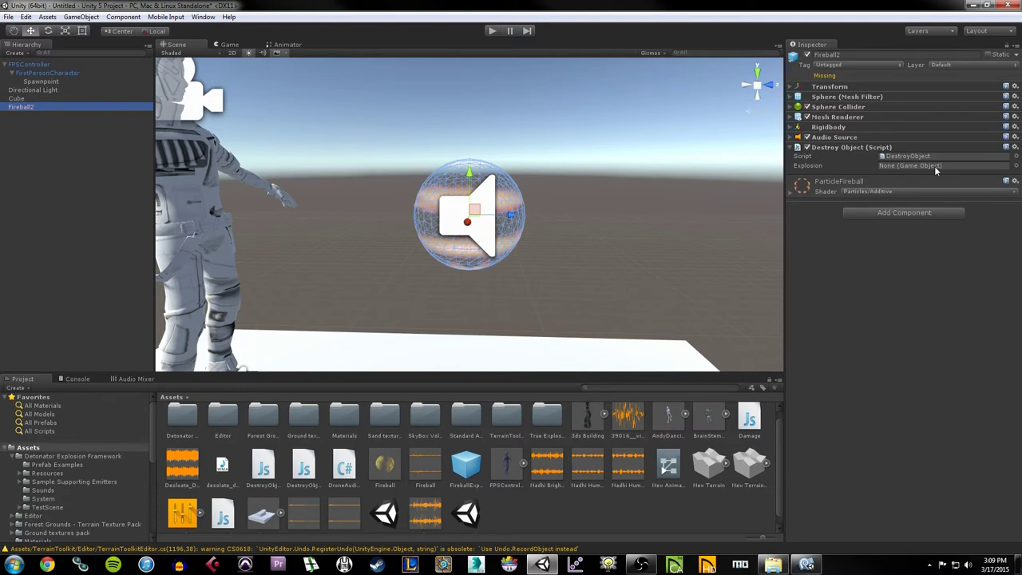
{"action": "left_click", "coordinate": [779, 468]}
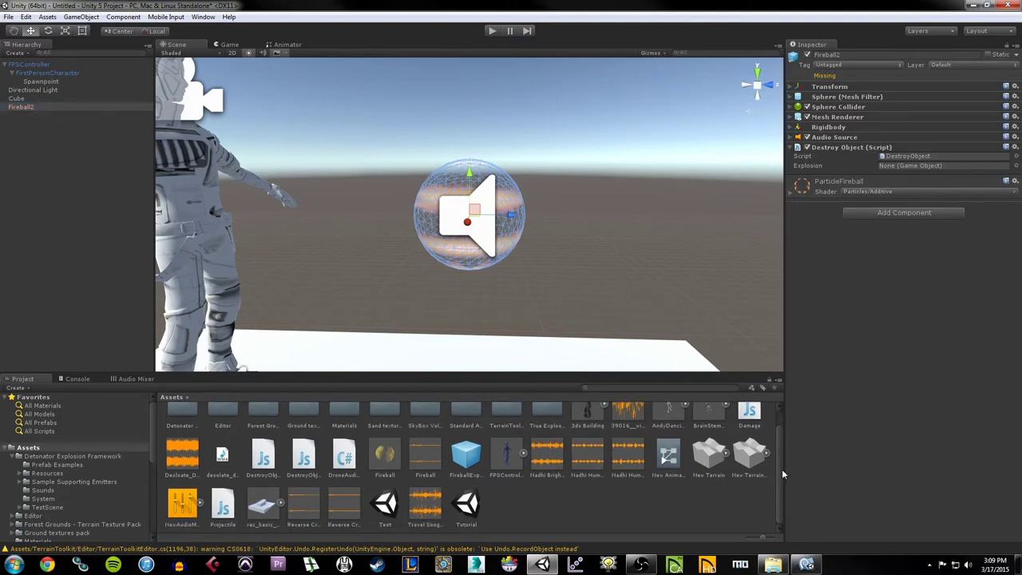
{"action": "left_click_drag", "start_coordinate": [782, 474], "coordinate": [780, 441]}
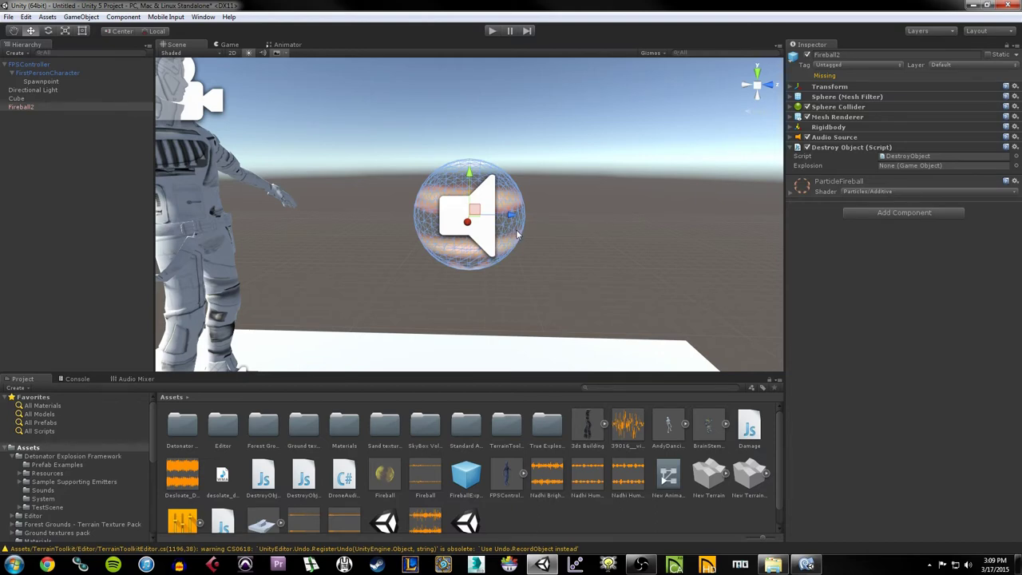
{"action": "left_click", "coordinate": [14, 457]}
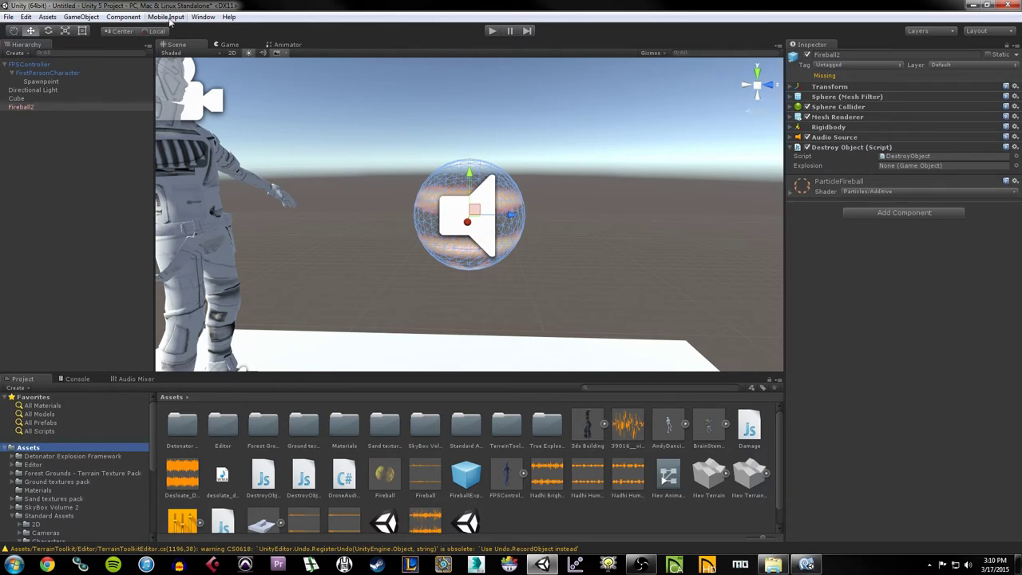
Open the Asset Store, search for "rocket" and view the Detonator Explosion Framework package page
{"action": "left_click", "coordinate": [203, 18]}
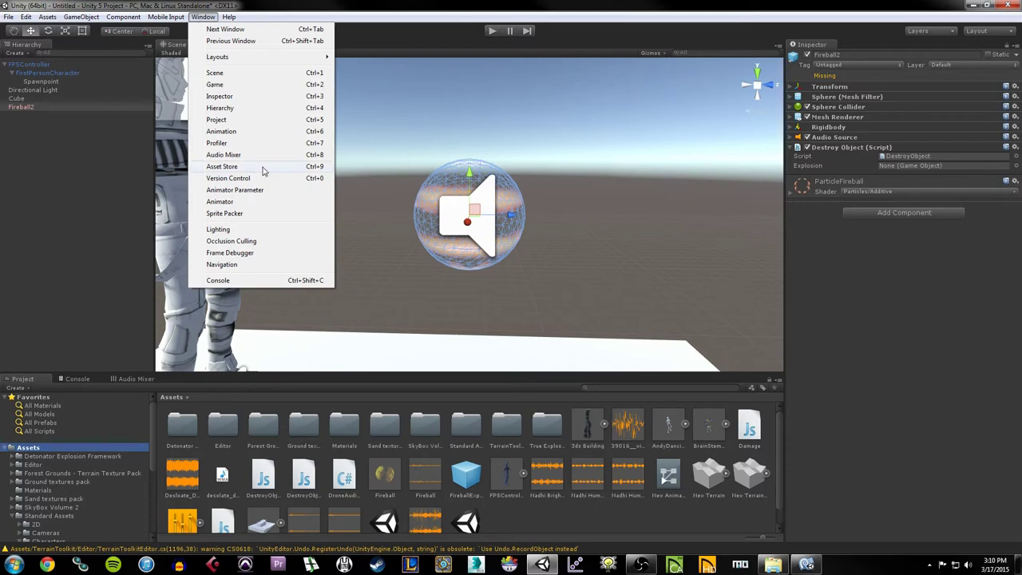
{"action": "left_click", "coordinate": [264, 169]}
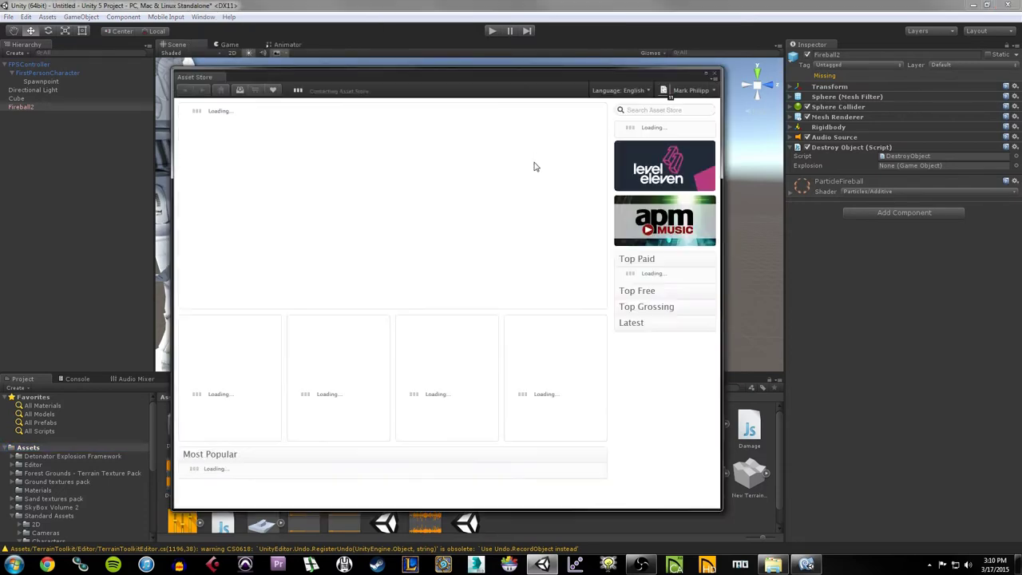
{"action": "left_click", "coordinate": [714, 94]}
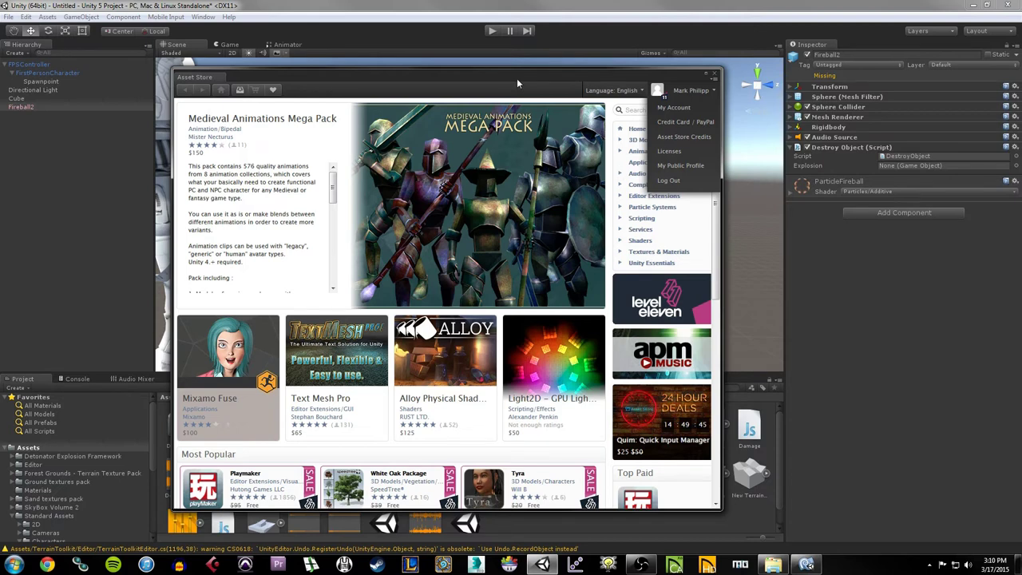
{"action": "left_click", "coordinate": [713, 92]}
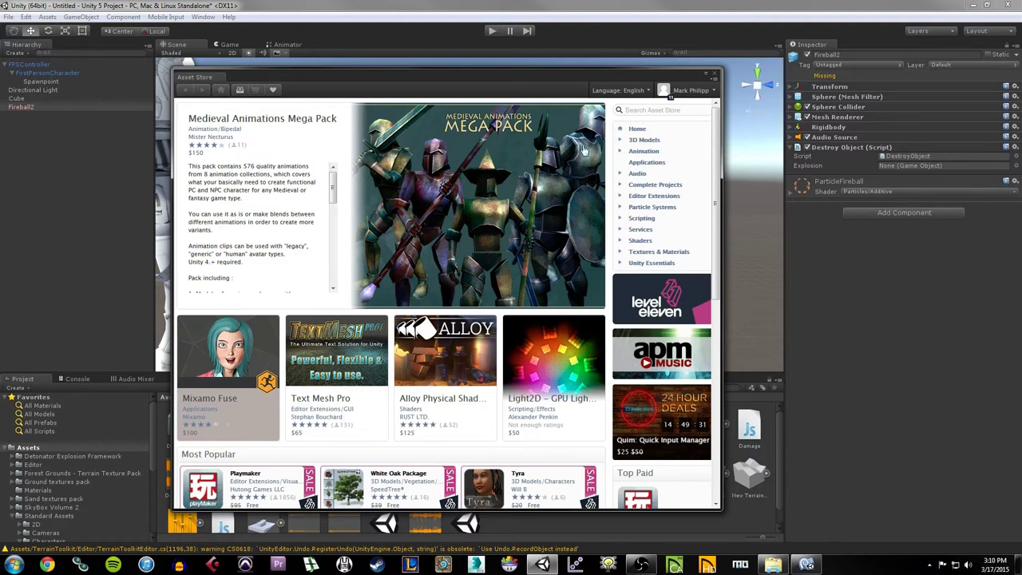
{"action": "left_click", "coordinate": [641, 109]}
{"action": "type", "text": "rocket"}
{"action": "key", "text": "Return"}
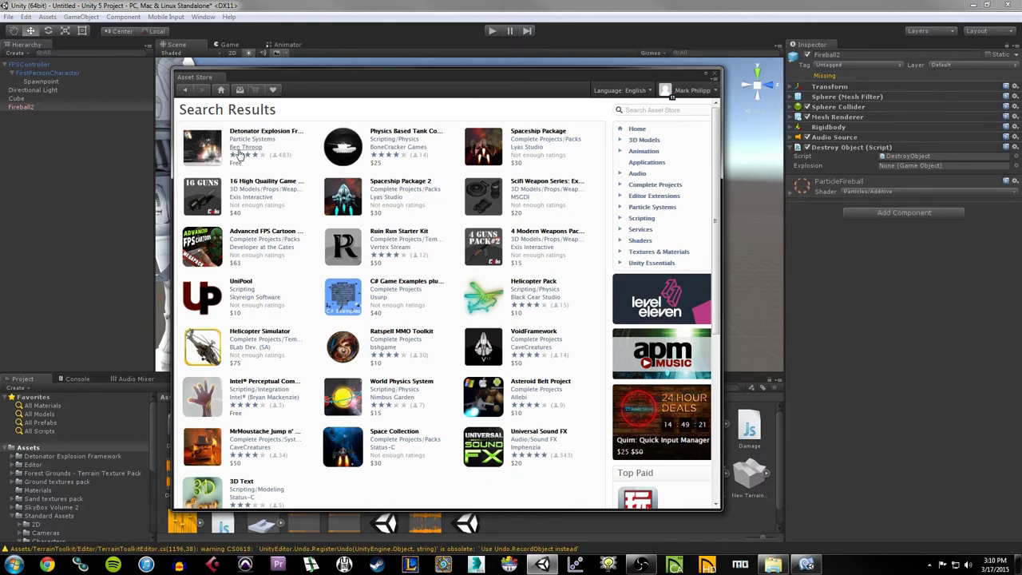
{"action": "left_click", "coordinate": [254, 133]}
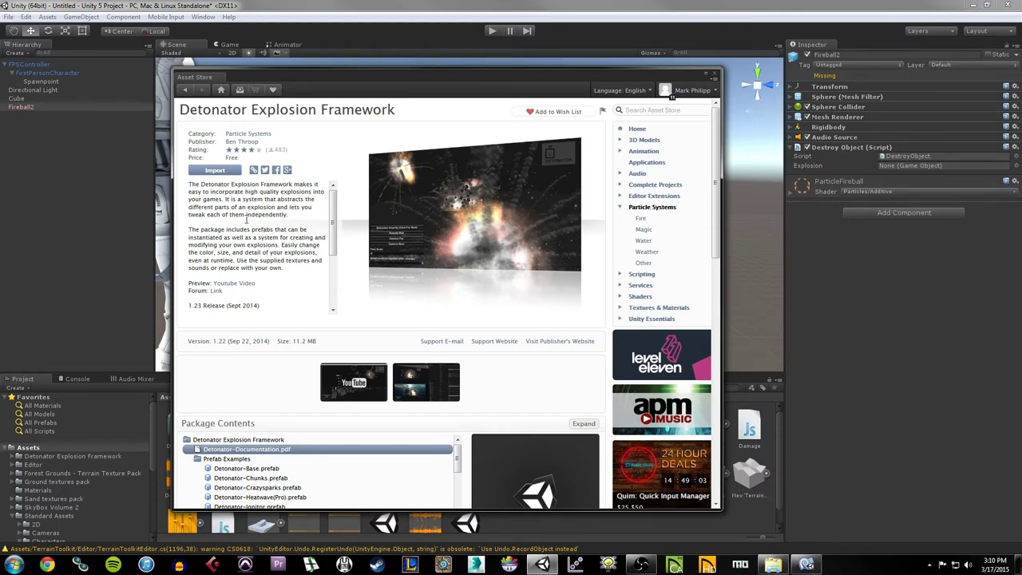
Review the files in the Detonator Explosion Framework's import list, cancel the import and close the Asset Store
{"action": "left_click", "coordinate": [215, 172]}
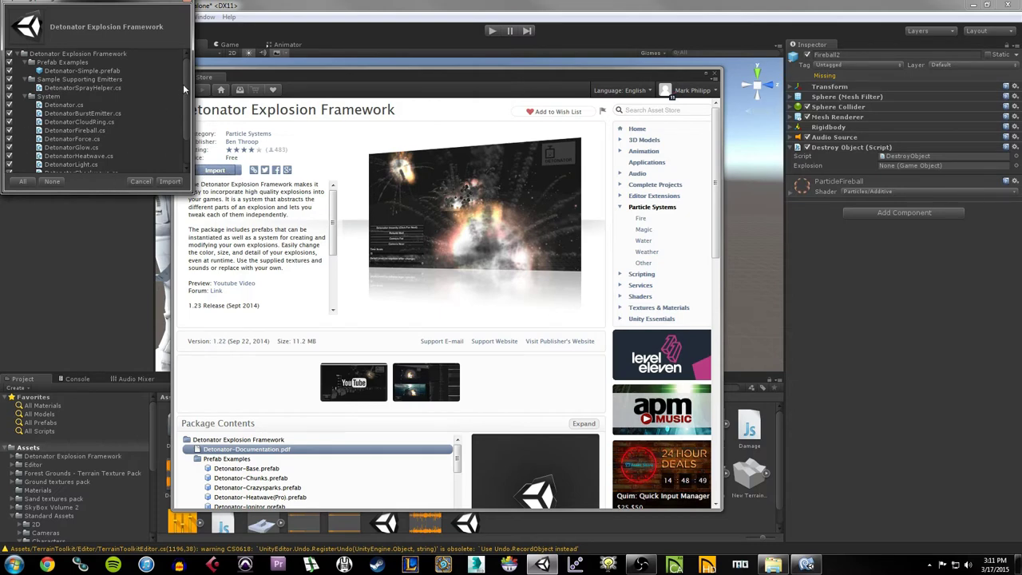
{"action": "scroll", "coordinate": [185, 94], "scroll_direction": "down", "scroll_amount": 2}
{"action": "scroll", "coordinate": [192, 127], "scroll_direction": "up", "scroll_amount": 2}
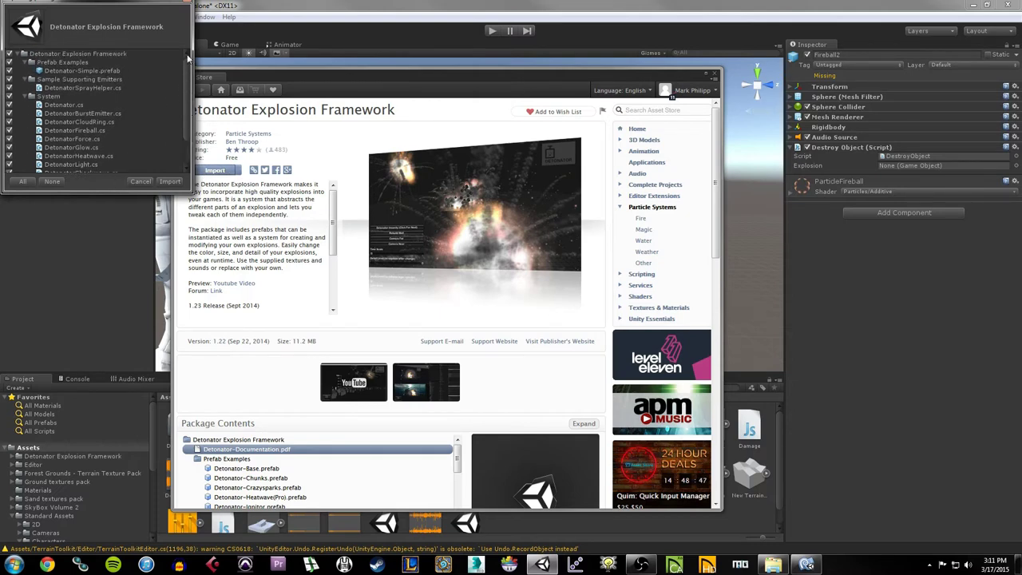
{"action": "left_click", "coordinate": [143, 183]}
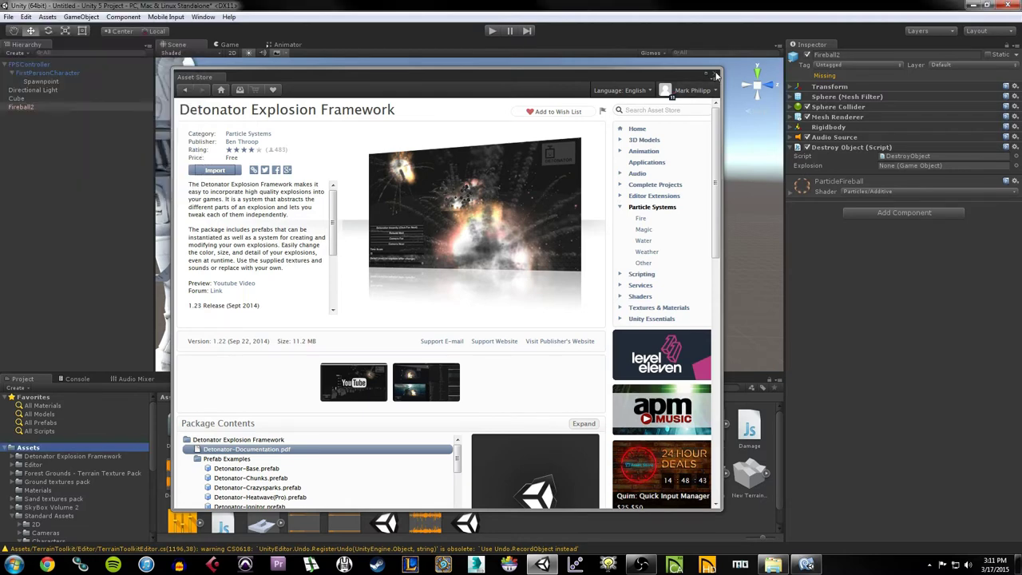
{"action": "left_click", "coordinate": [716, 75]}
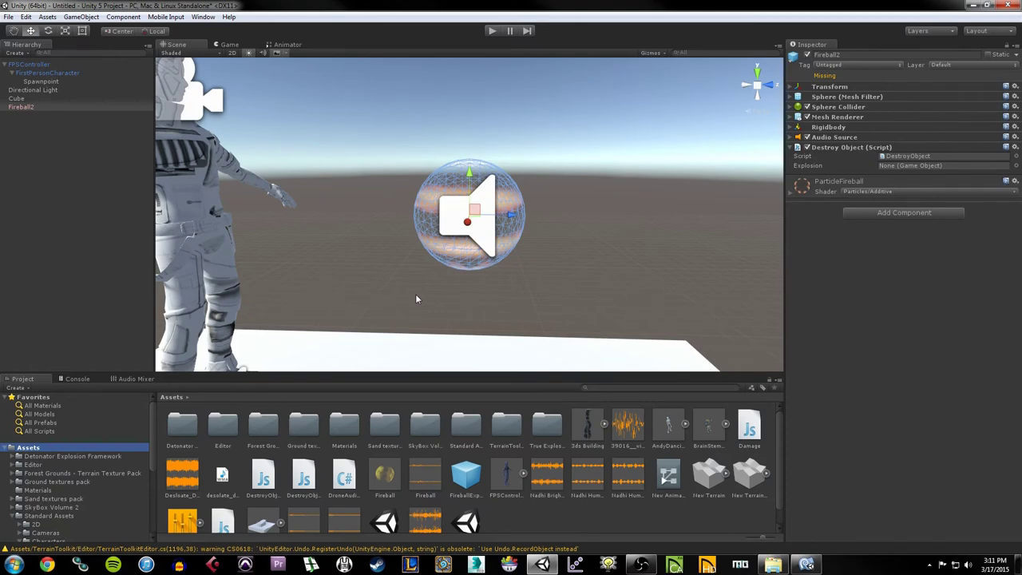
Open the Prefab Examples folder inside the Detonator Explosion Framework assets
{"action": "left_click", "coordinate": [10, 517]}
{"action": "left_click", "coordinate": [32, 460]}
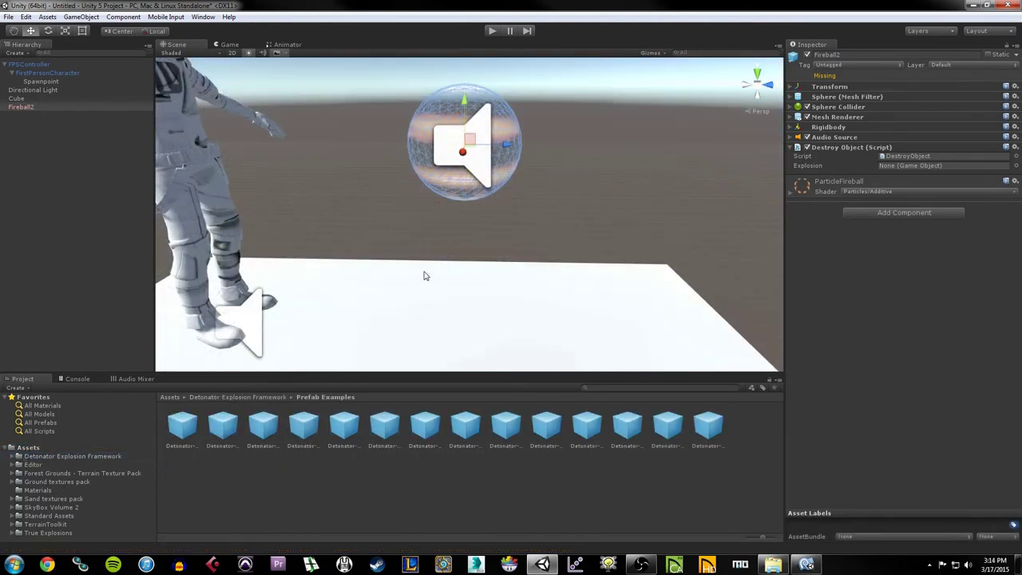
{"action": "left_click", "coordinate": [89, 457]}
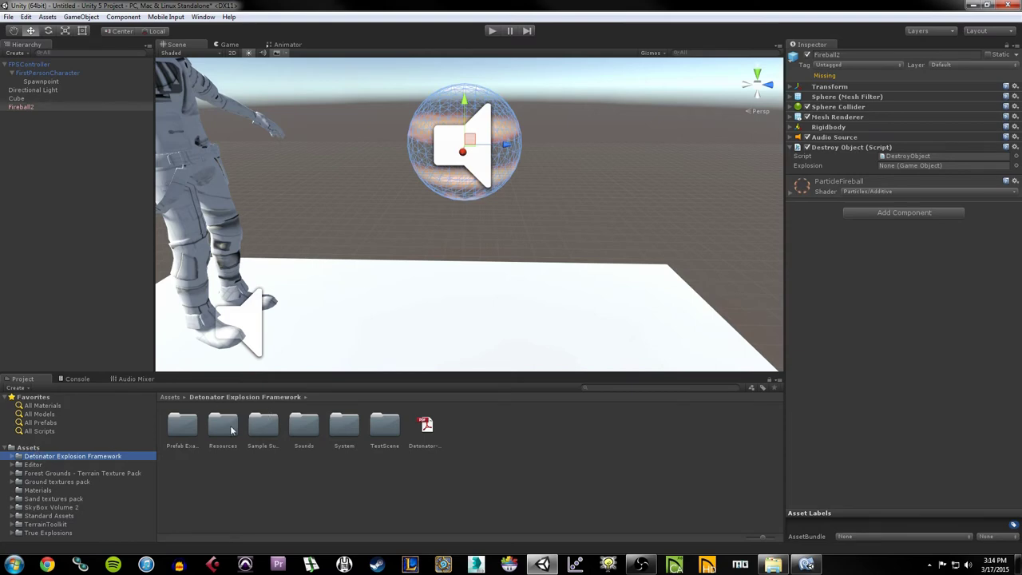
{"action": "left_click", "coordinate": [192, 429]}
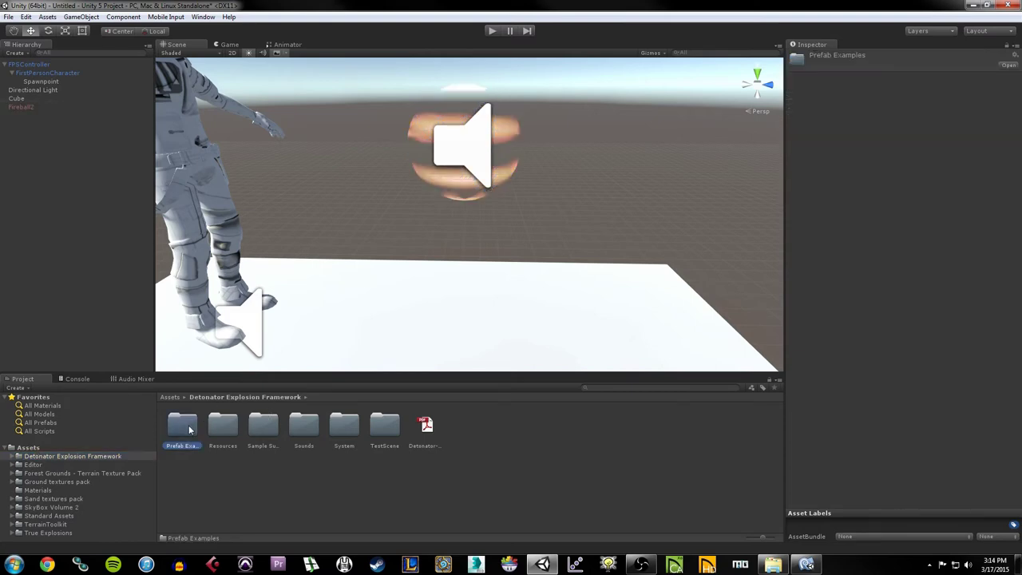
{"action": "double_click", "coordinate": [190, 430]}
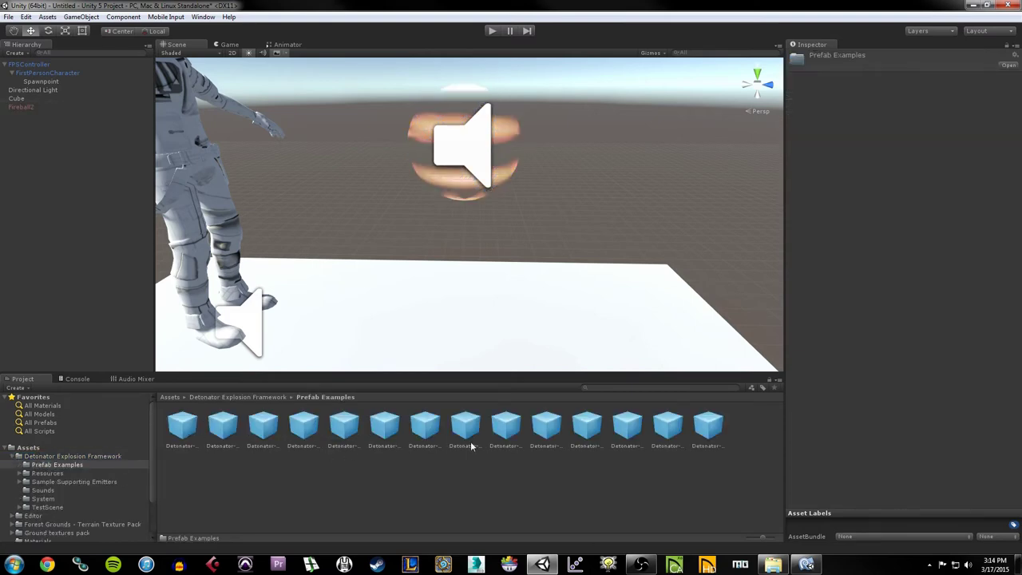
Assign the Detonator-Simple prefab as the Explosion of Fireball2's Destroy Object script
{"action": "left_click", "coordinate": [546, 427]}
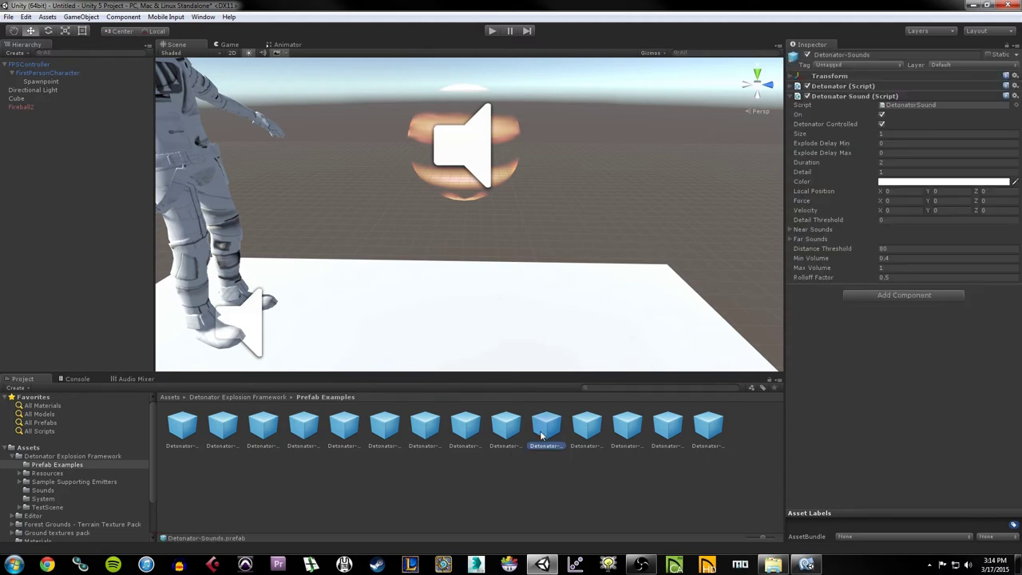
{"action": "left_click", "coordinate": [510, 433]}
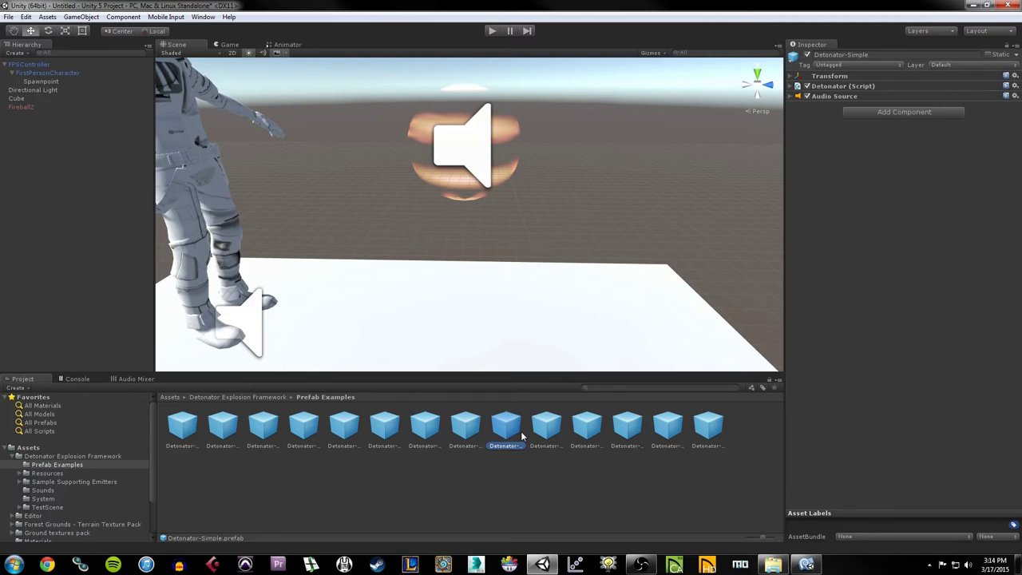
{"action": "left_click", "coordinate": [446, 191]}
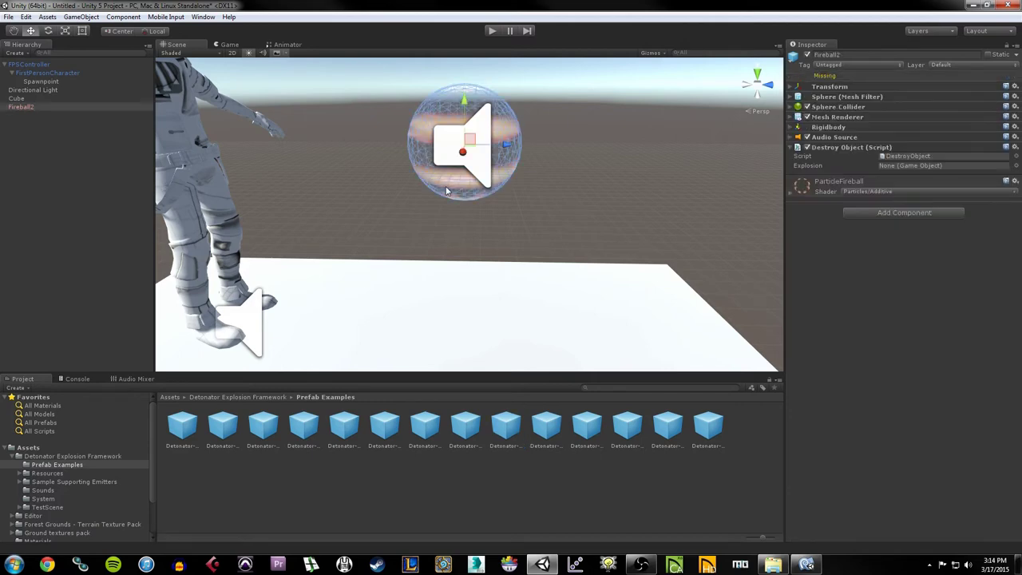
{"action": "left_click", "coordinate": [517, 429]}
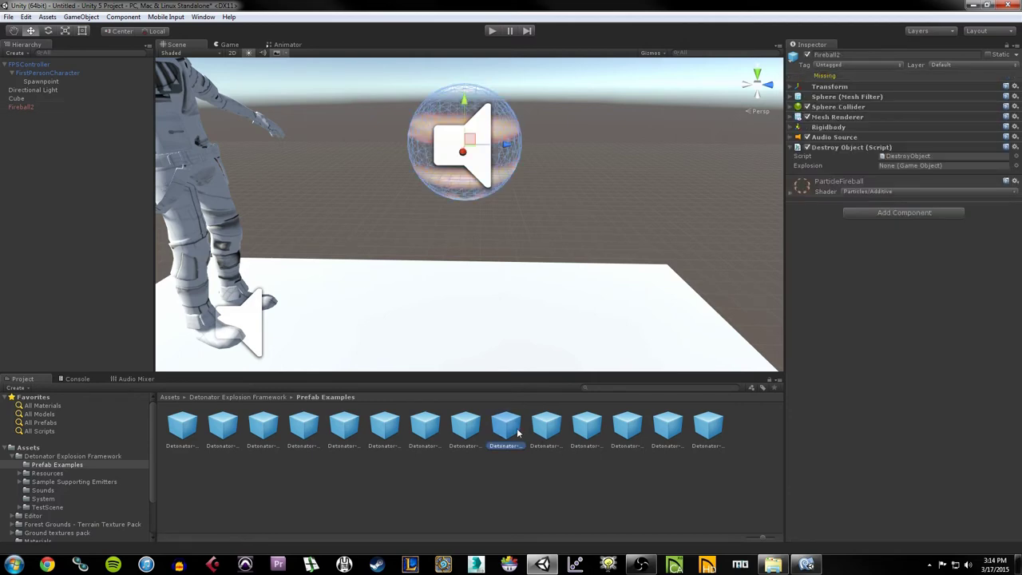
{"action": "left_click", "coordinate": [461, 189]}
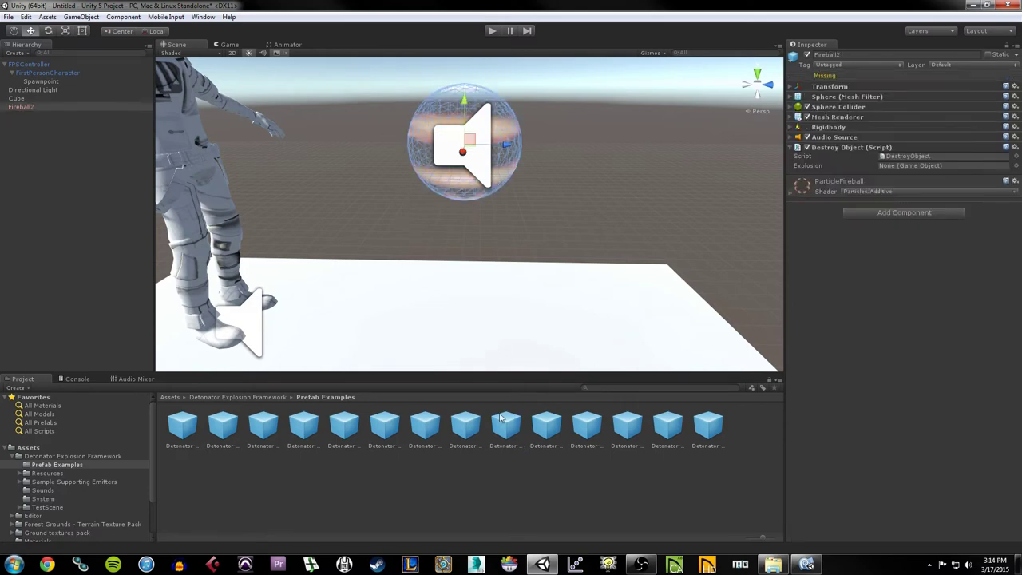
{"action": "left_click_drag", "start_coordinate": [510, 432], "coordinate": [957, 172]}
Inspect the Detonator script and Audio Source settings of the Detonator-Simple prefab
{"action": "left_click", "coordinate": [508, 430]}
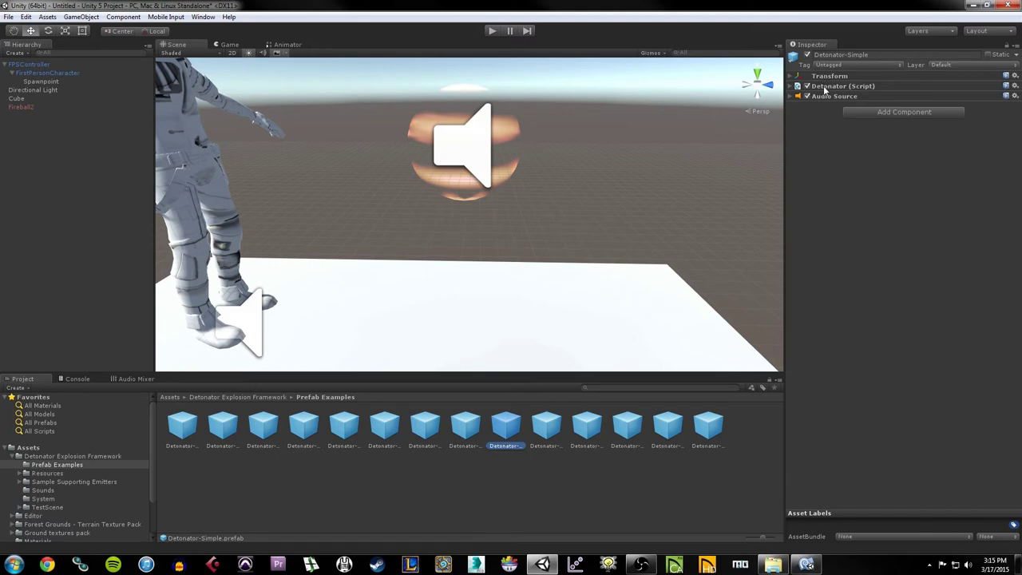
{"action": "left_click", "coordinate": [790, 87]}
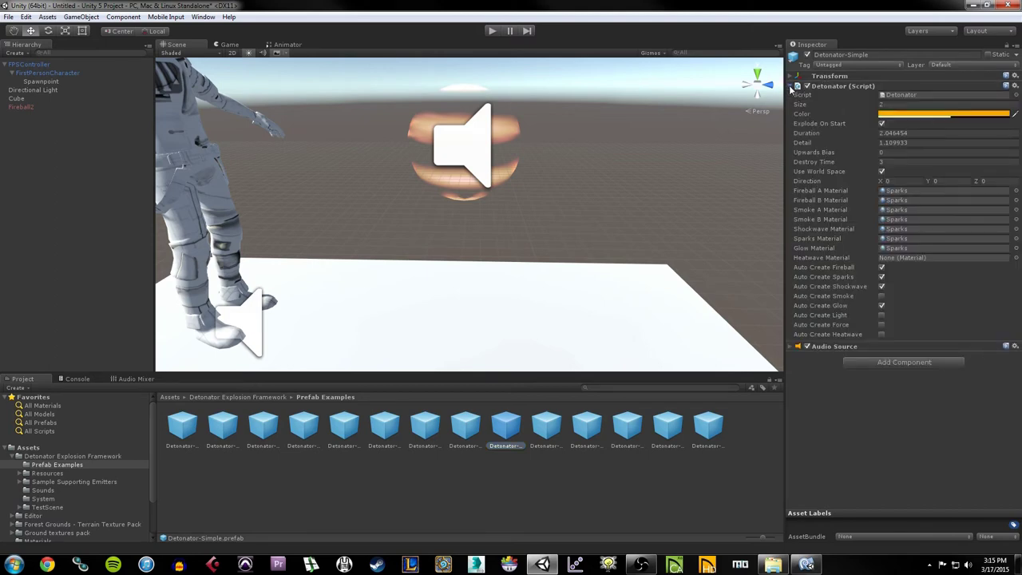
{"action": "left_click", "coordinate": [790, 87]}
{"action": "left_click", "coordinate": [791, 96]}
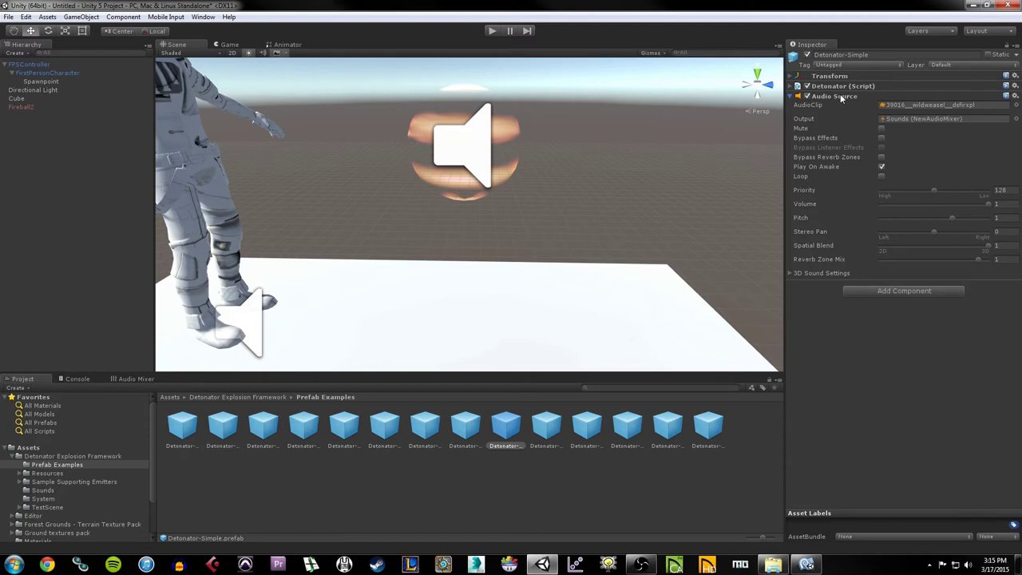
{"action": "left_click", "coordinate": [871, 291]}
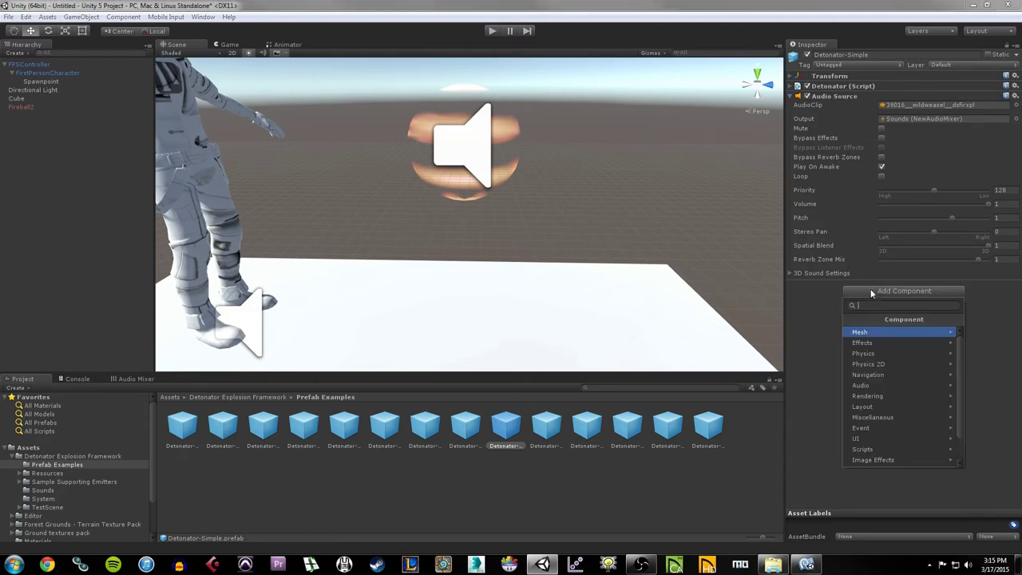
{"action": "left_click", "coordinate": [861, 385]}
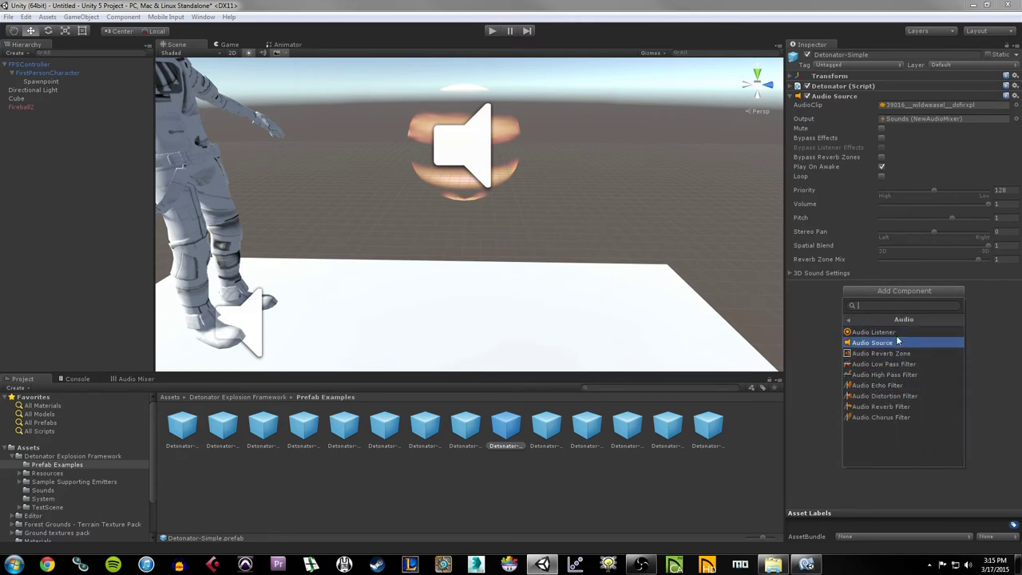
{"action": "left_click", "coordinate": [834, 316]}
Assign the 39016__wildweasel__dsfirxpl sound as the Detonator-Simple audio clip and check the Audio Source's mixer output
{"action": "left_click", "coordinate": [898, 104]}
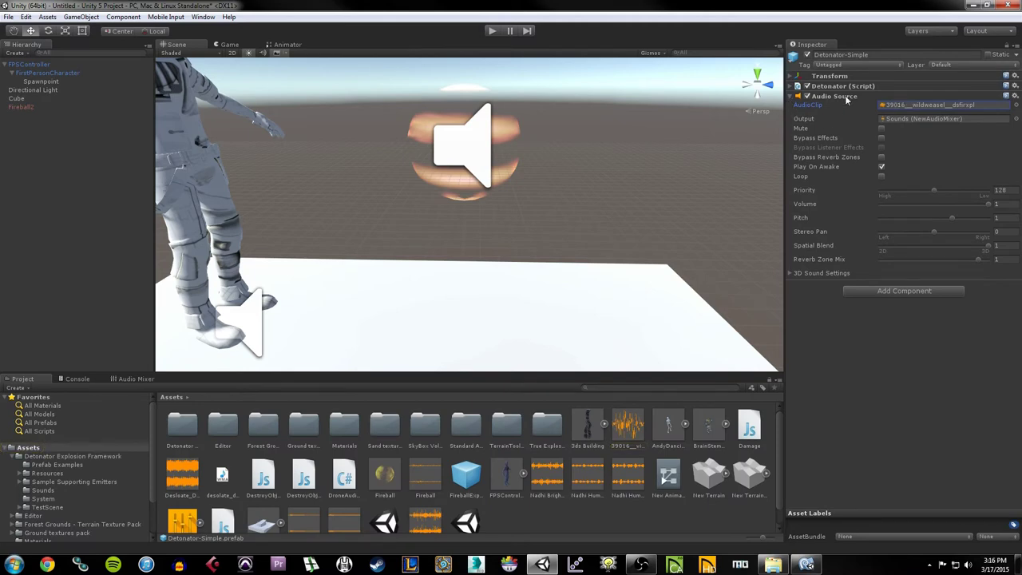
{"action": "left_click", "coordinate": [930, 110]}
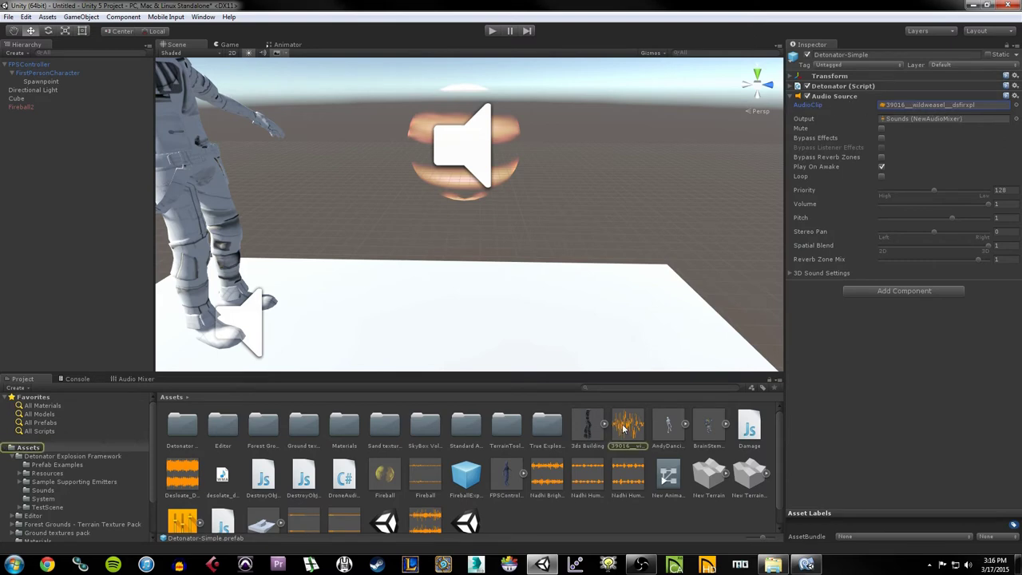
{"action": "left_click_drag", "start_coordinate": [629, 437], "coordinate": [915, 106]}
{"action": "left_click", "coordinate": [927, 118]}
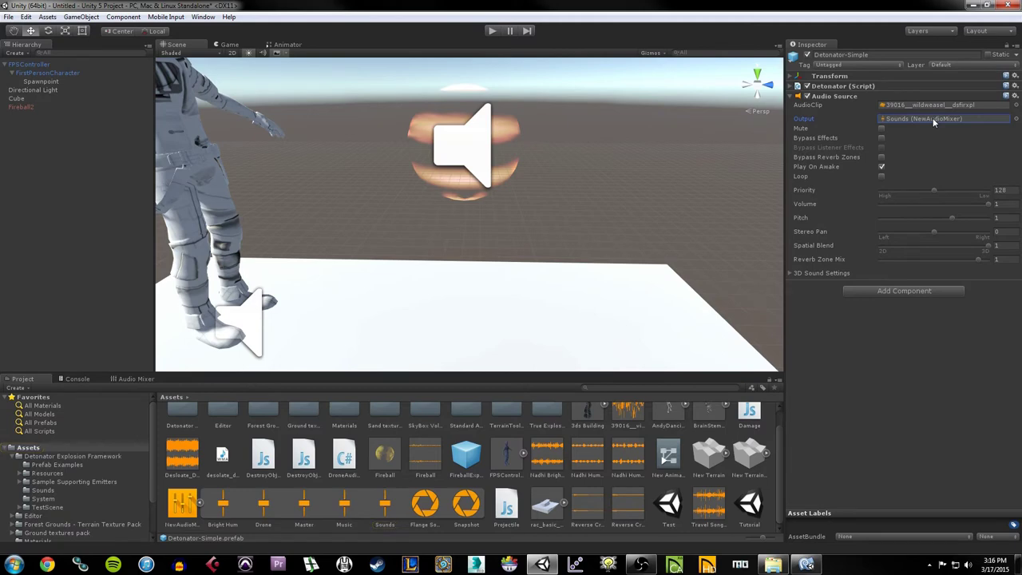
{"action": "left_click", "coordinate": [791, 95]}
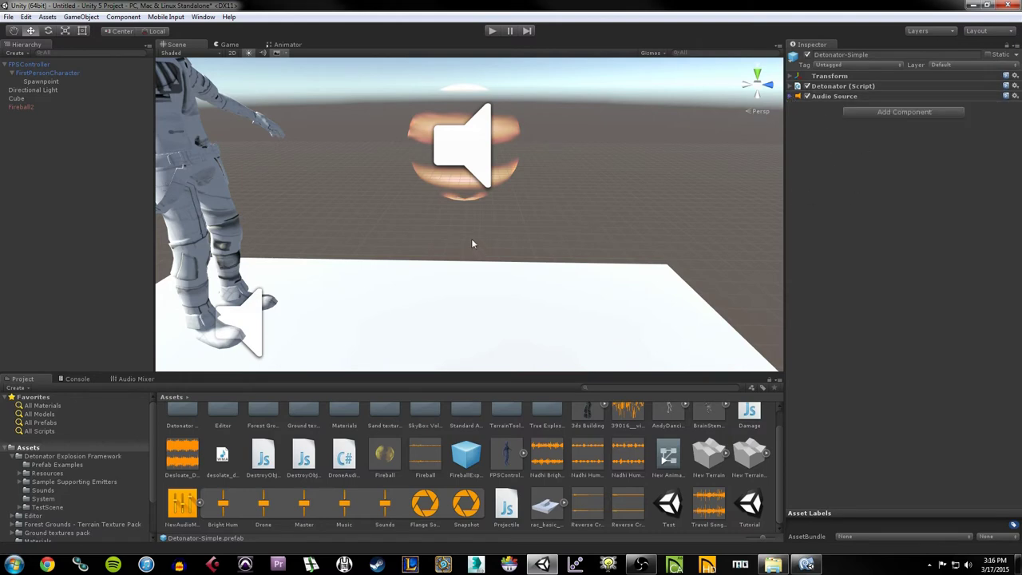
Check the Explosion reference on Fireball2's Destroy Object script and play-test the scene briefly
{"action": "left_click", "coordinate": [458, 186]}
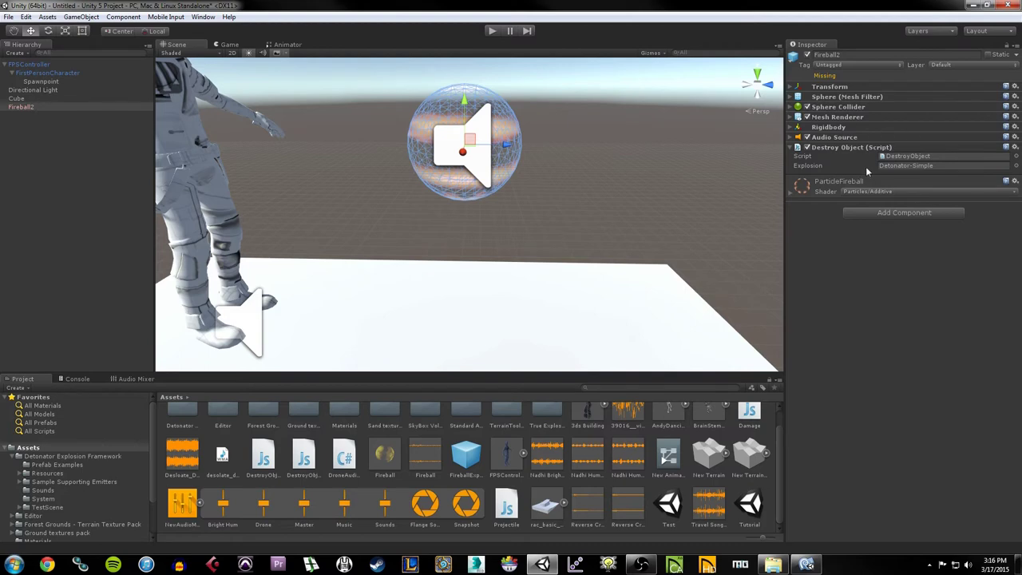
{"action": "left_click", "coordinate": [911, 166]}
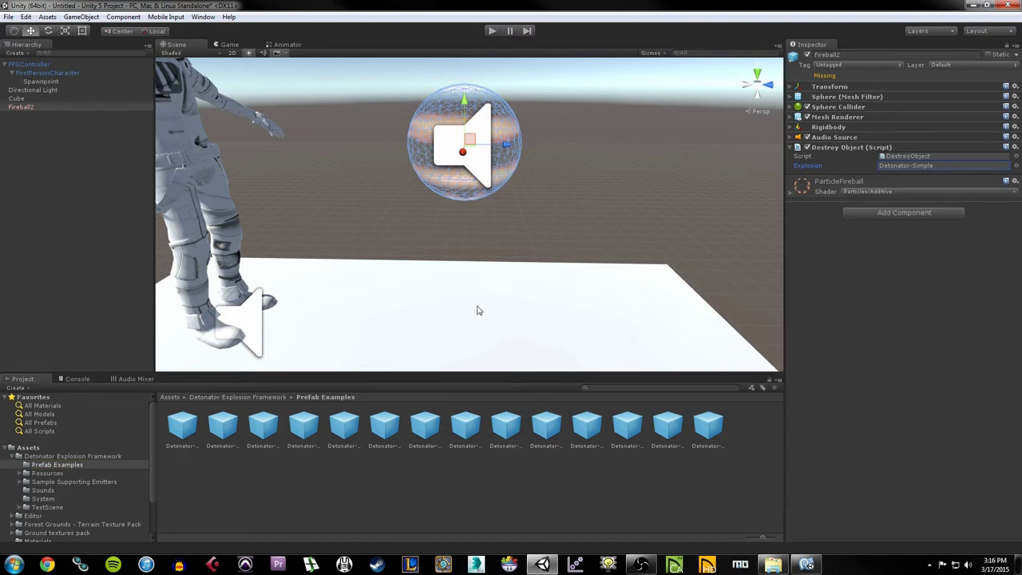
{"action": "left_click", "coordinate": [491, 31]}
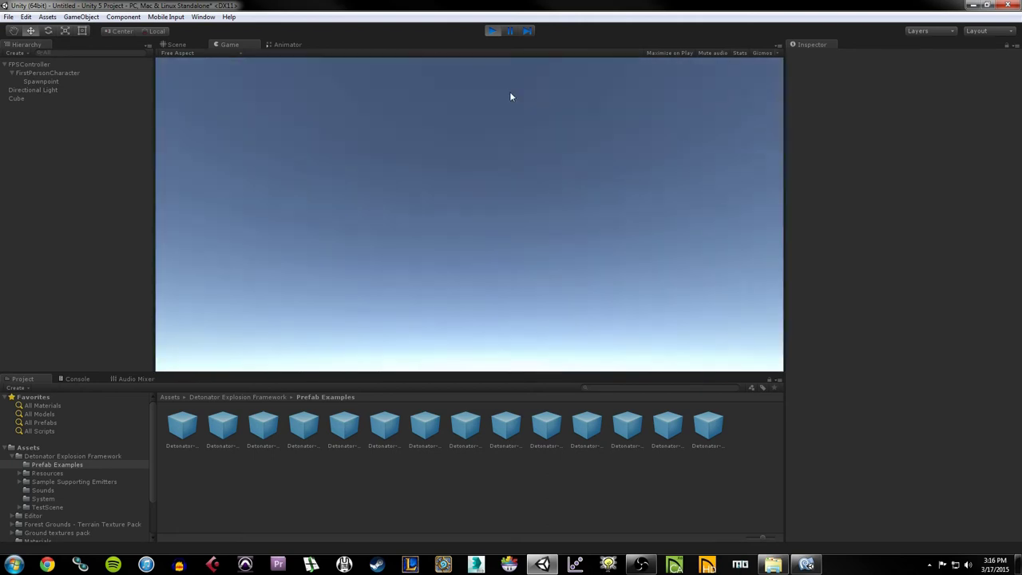
{"action": "left_click", "coordinate": [491, 30]}
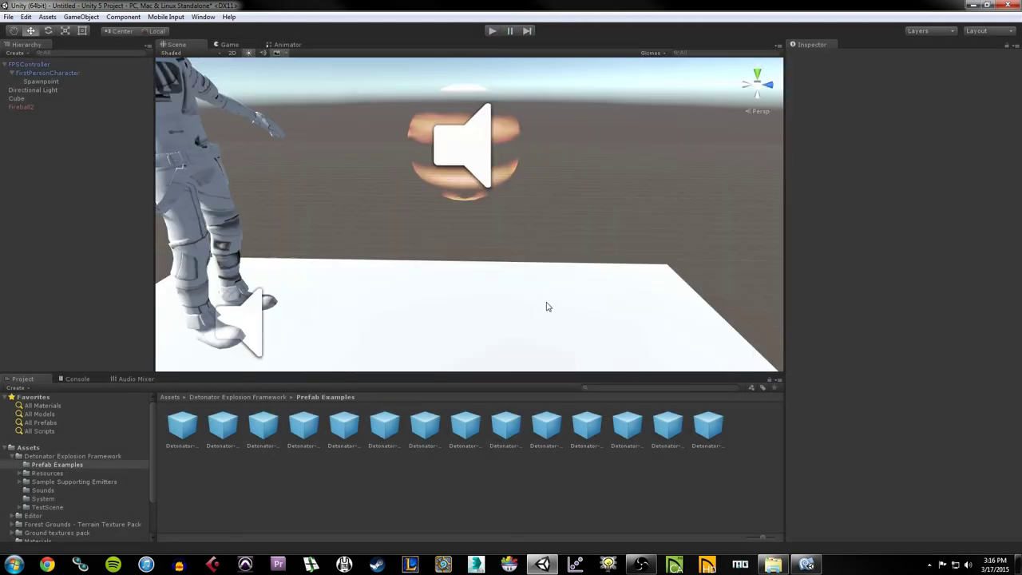
Apply the NavySmooth material to the Cube's Mesh Renderer as Element 0
{"action": "left_click", "coordinate": [19, 99]}
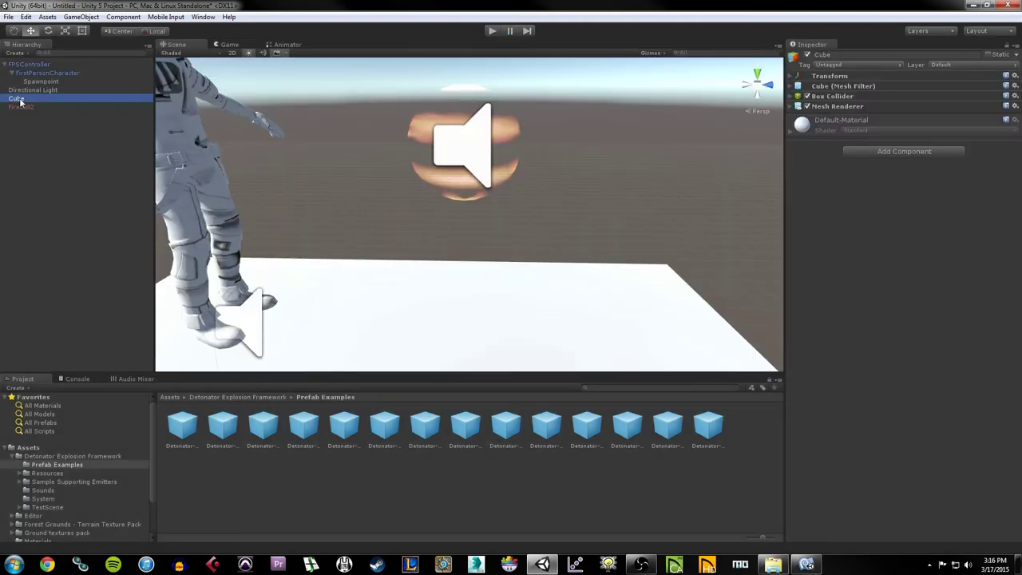
{"action": "left_click", "coordinate": [793, 106]}
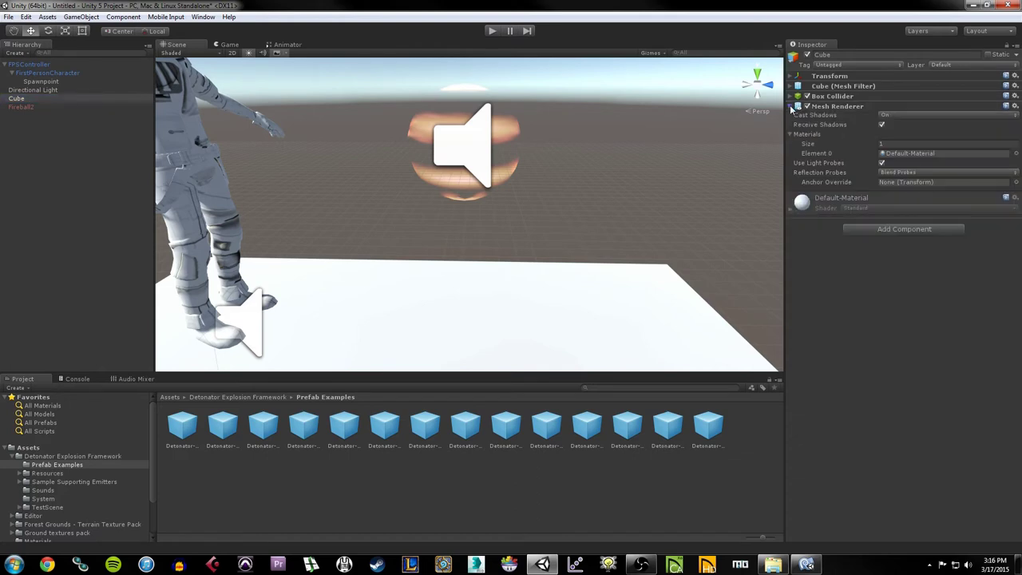
{"action": "left_click", "coordinate": [1016, 153]}
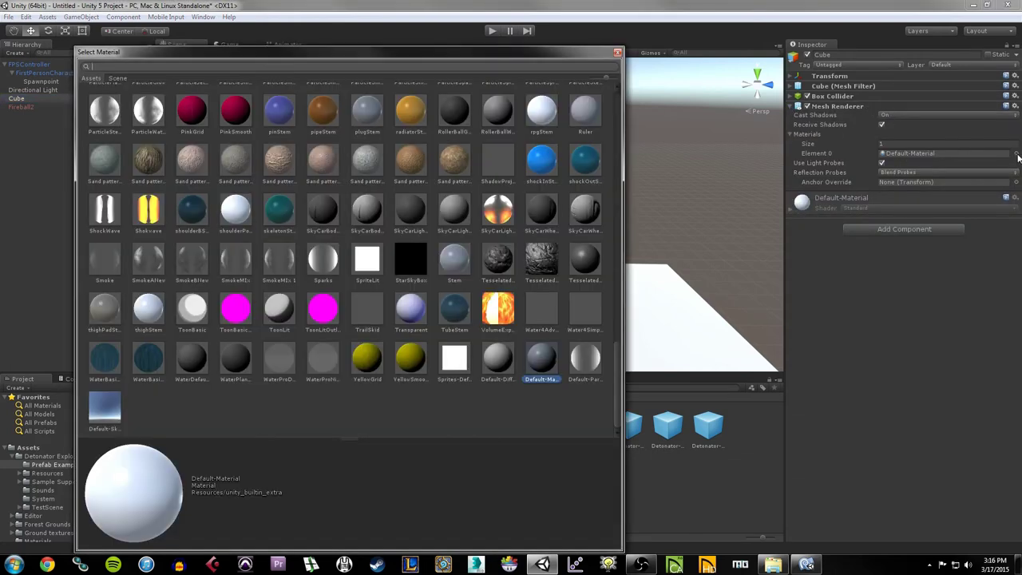
{"action": "scroll", "coordinate": [489, 149], "scroll_direction": "down", "scroll_amount": 5}
{"action": "scroll", "coordinate": [490, 149], "scroll_direction": "up", "scroll_amount": 2}
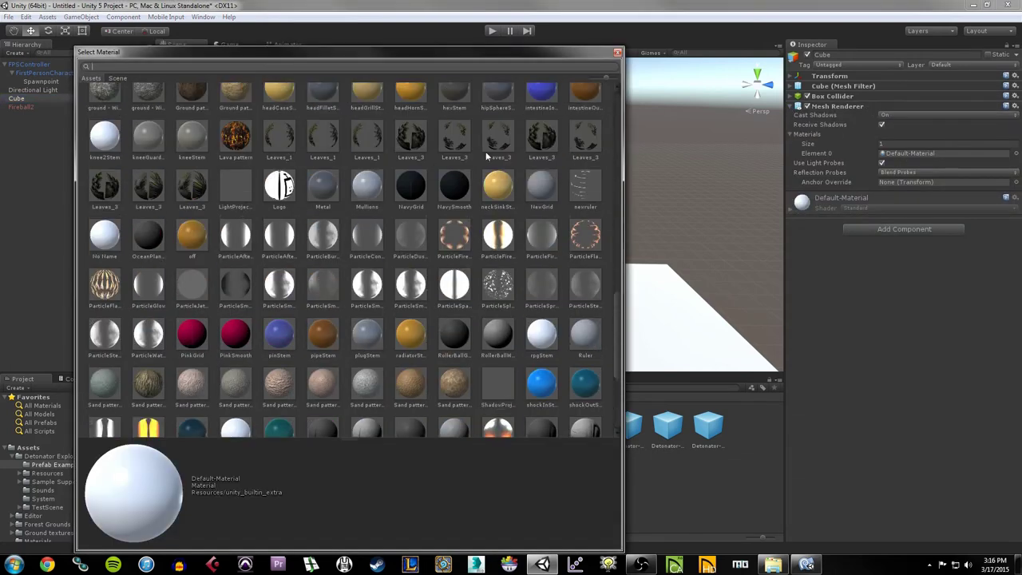
{"action": "left_click", "coordinate": [455, 181]}
{"action": "scroll", "coordinate": [466, 179], "scroll_direction": "up", "scroll_amount": 5}
{"action": "scroll", "coordinate": [468, 174], "scroll_direction": "up", "scroll_amount": 3}
{"action": "scroll", "coordinate": [469, 173], "scroll_direction": "down", "scroll_amount": 5}
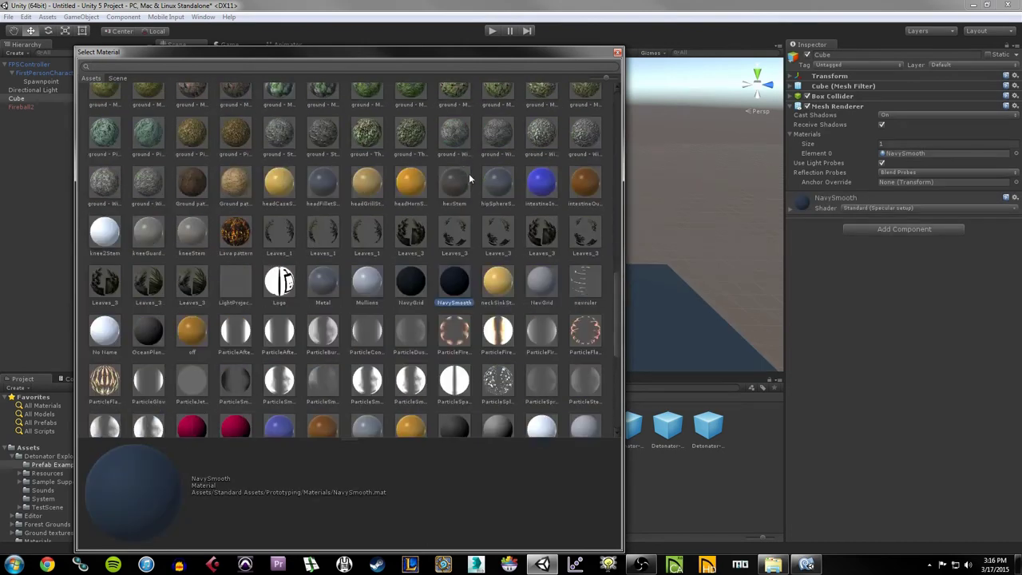
{"action": "double_click", "coordinate": [452, 288]}
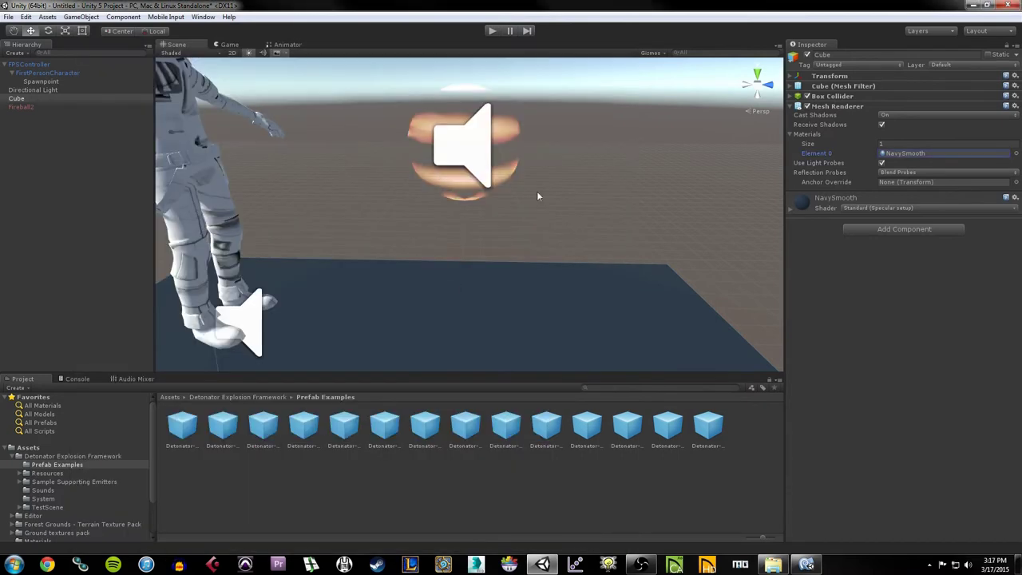
Play-test the scene several times to check how the fireball explodes when it hits the Cube
{"action": "left_click", "coordinate": [493, 31]}
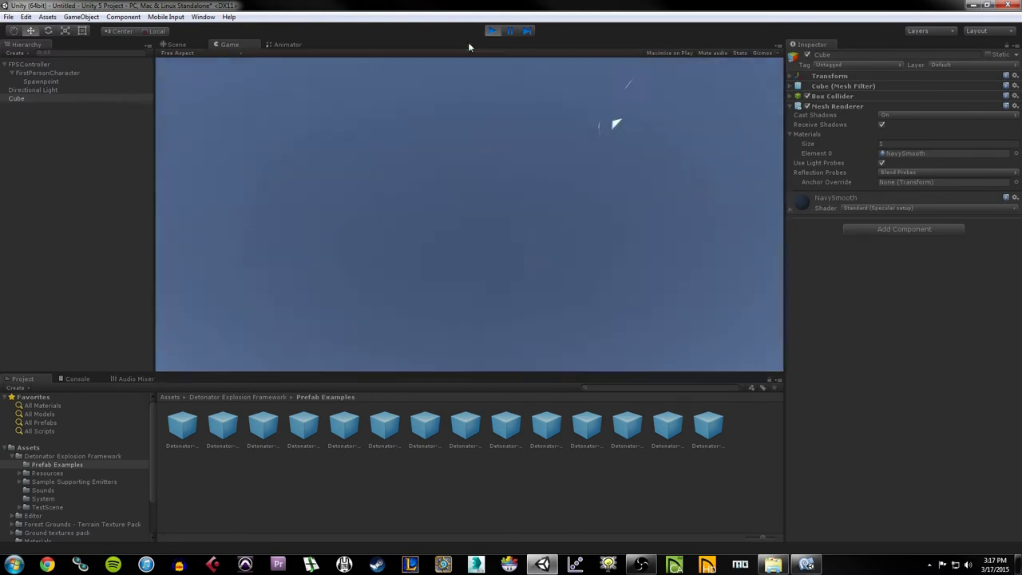
{"action": "left_click", "coordinate": [491, 31]}
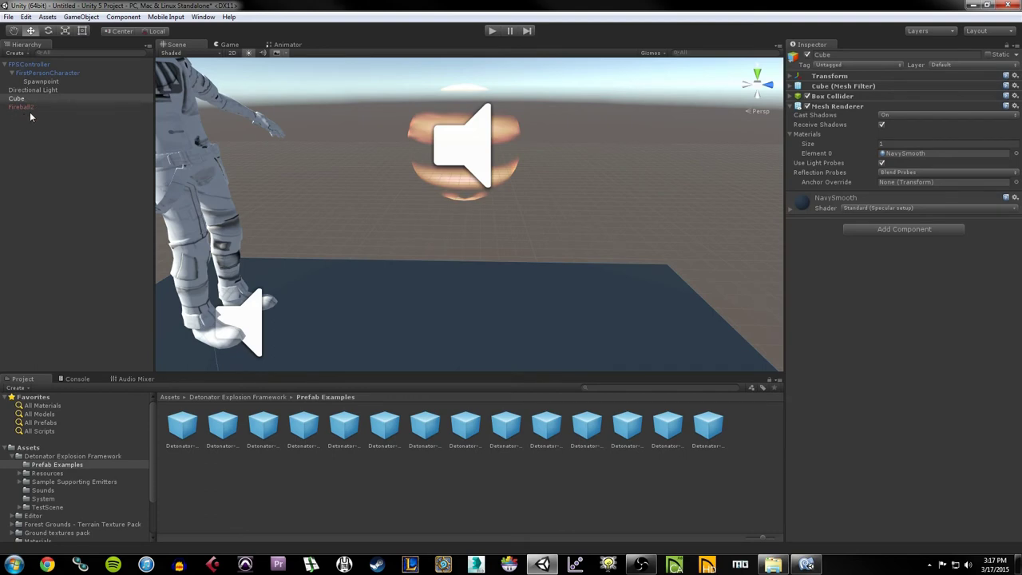
{"action": "left_click", "coordinate": [79, 106]}
{"action": "left_click", "coordinate": [493, 31]}
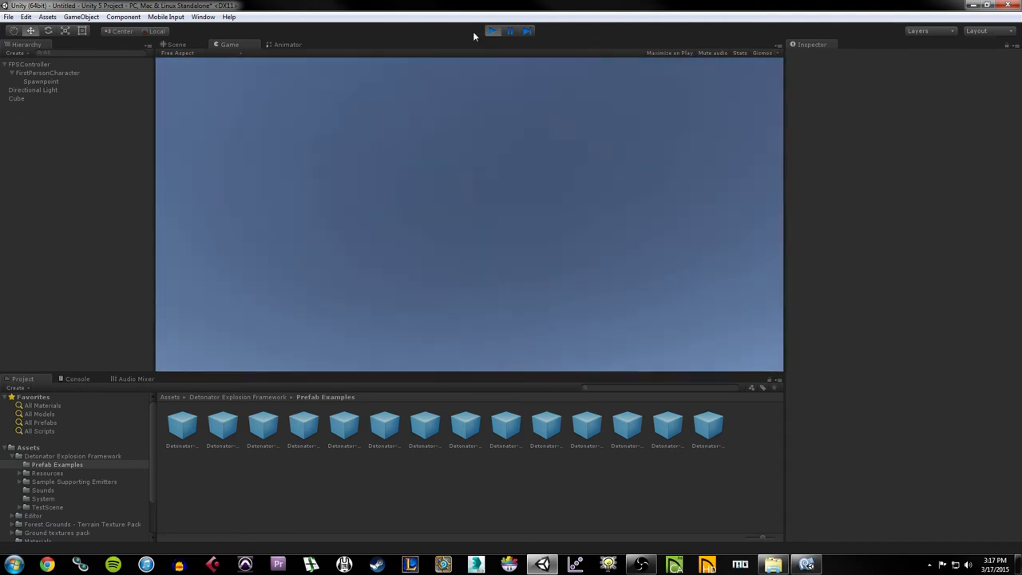
{"action": "left_click", "coordinate": [492, 32]}
{"action": "left_click", "coordinate": [492, 31]}
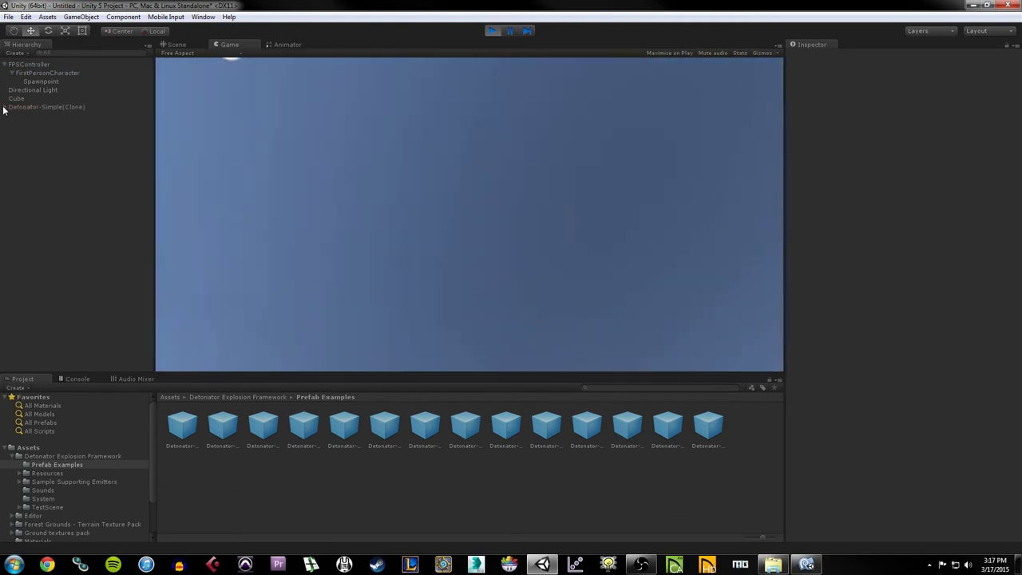
{"action": "left_click", "coordinate": [491, 31]}
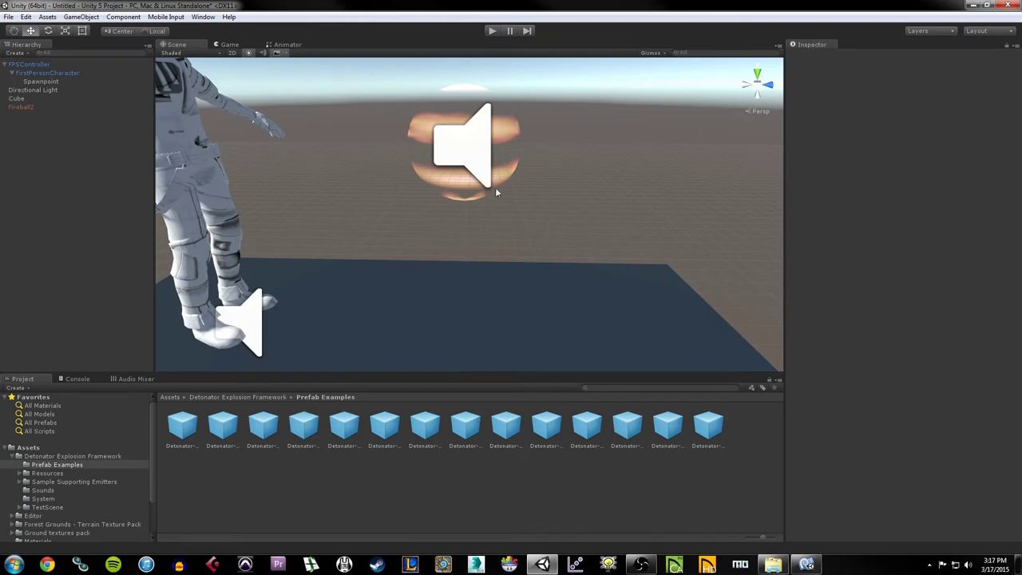
Inspect Fireball2's components in the scene and play-test its explosion once more
{"action": "left_click", "coordinate": [467, 187]}
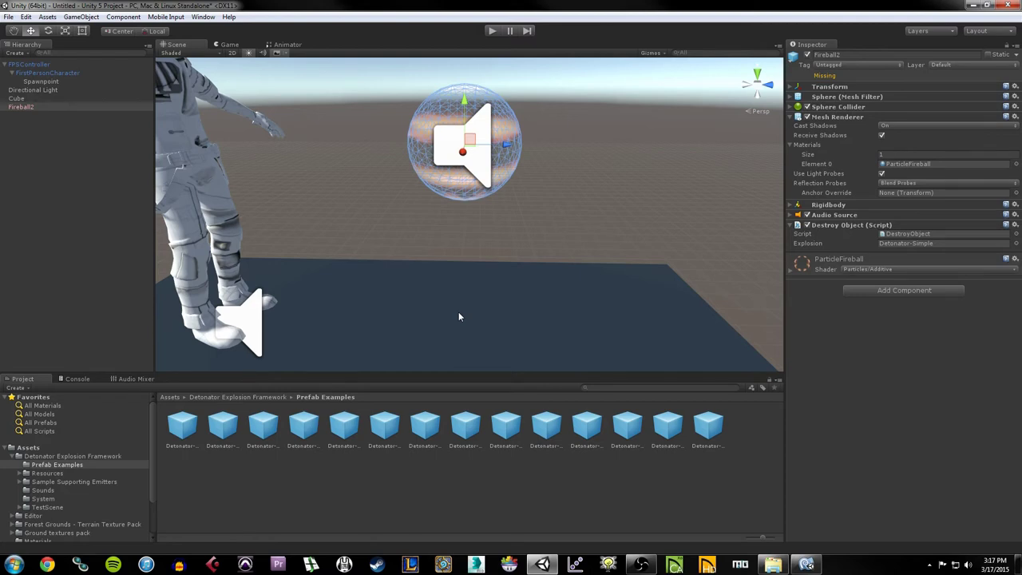
{"action": "left_click", "coordinate": [493, 30]}
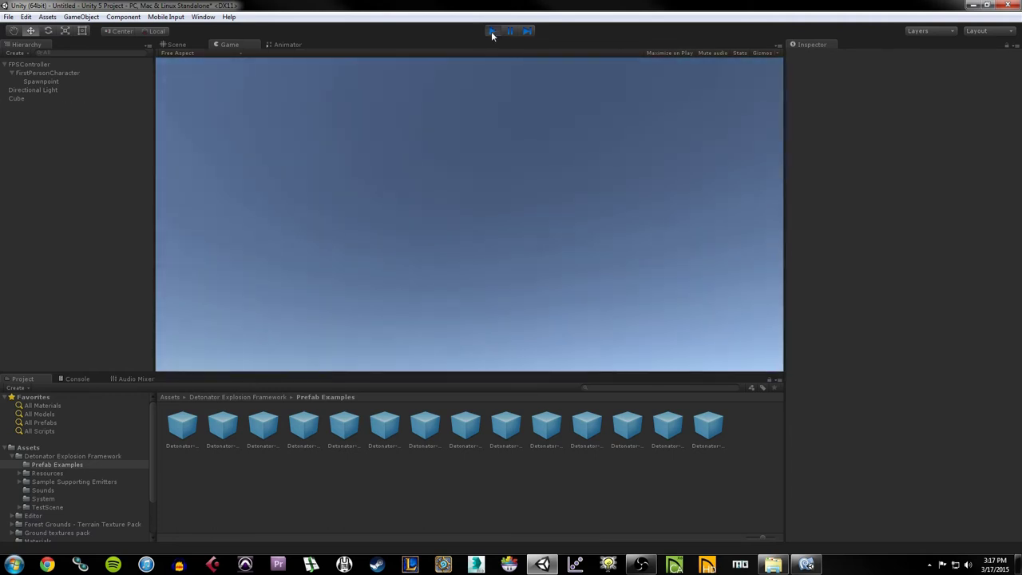
{"action": "left_click", "coordinate": [492, 30]}
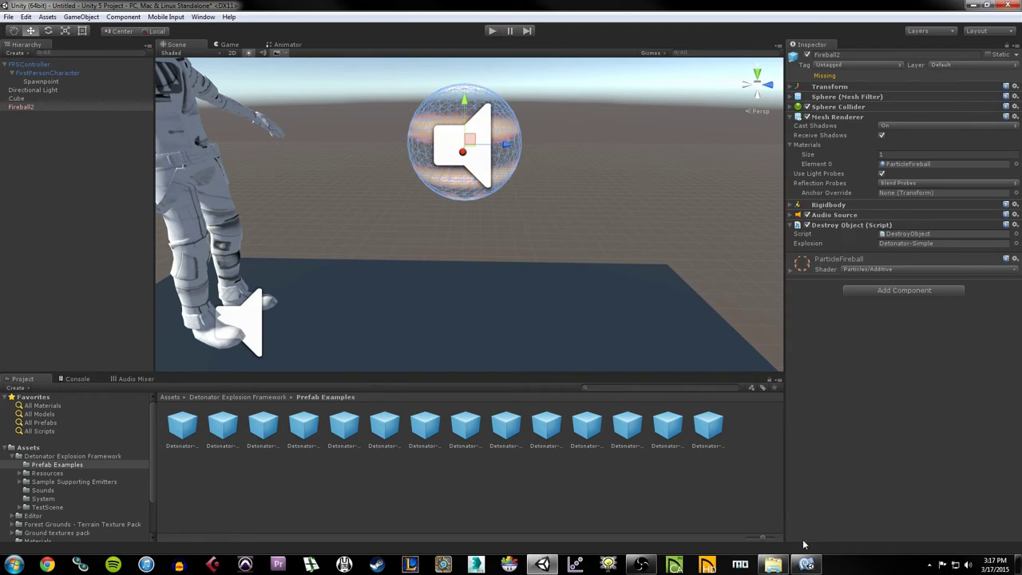
Review the explosion GameObject variable in DestroyObject.js in MonoDevelop, and check the matching Explosion reference on Fireball2 in Unity
{"action": "left_click", "coordinate": [806, 565]}
{"action": "left_click", "coordinate": [127, 140]}
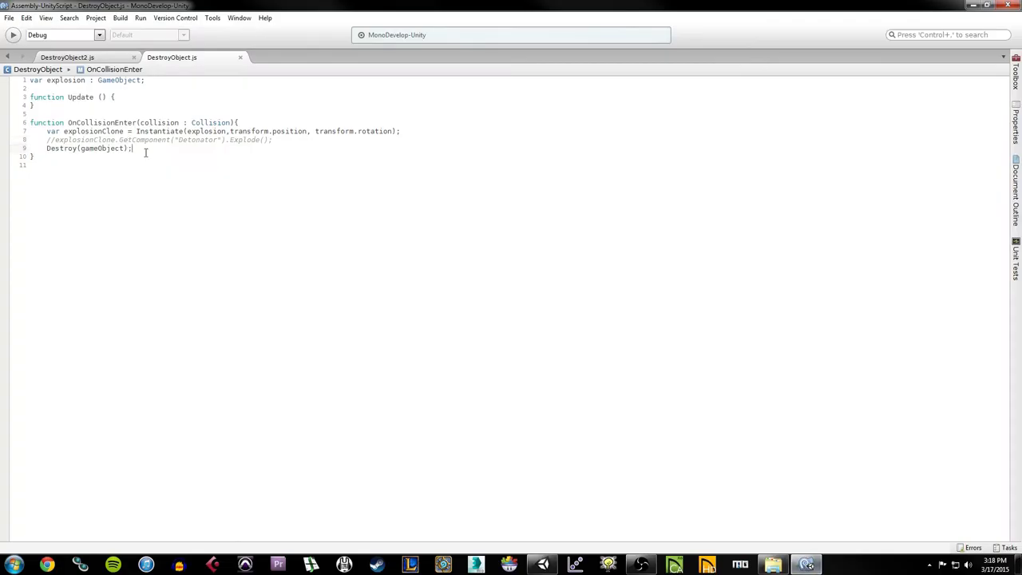
{"action": "triple_click", "coordinate": [154, 80]}
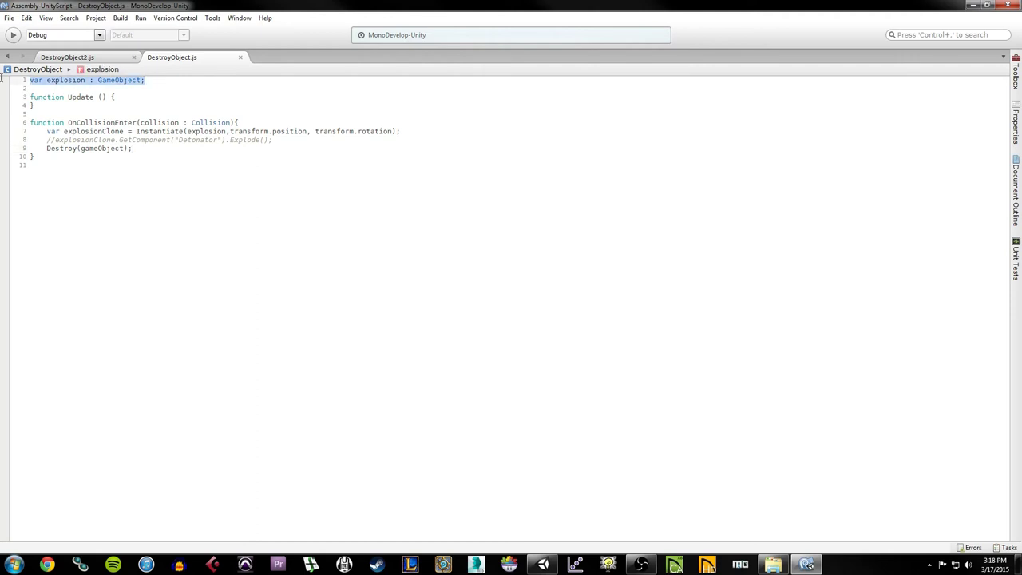
{"action": "left_click", "coordinate": [181, 79]}
{"action": "triple_click", "coordinate": [181, 80]}
{"action": "left_click", "coordinate": [542, 564]}
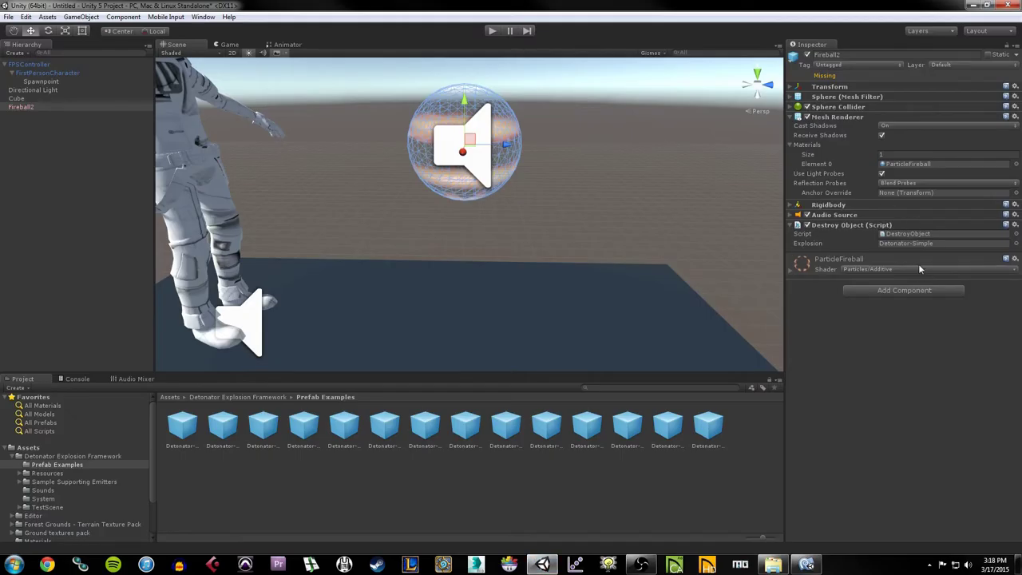
{"action": "left_click", "coordinate": [908, 243]}
Examine the Detonator explosion prefabs in the Prefab Examples folder, comparing the effect scripts and settings of each one
{"action": "left_click", "coordinate": [342, 431]}
{"action": "left_click", "coordinate": [382, 433]}
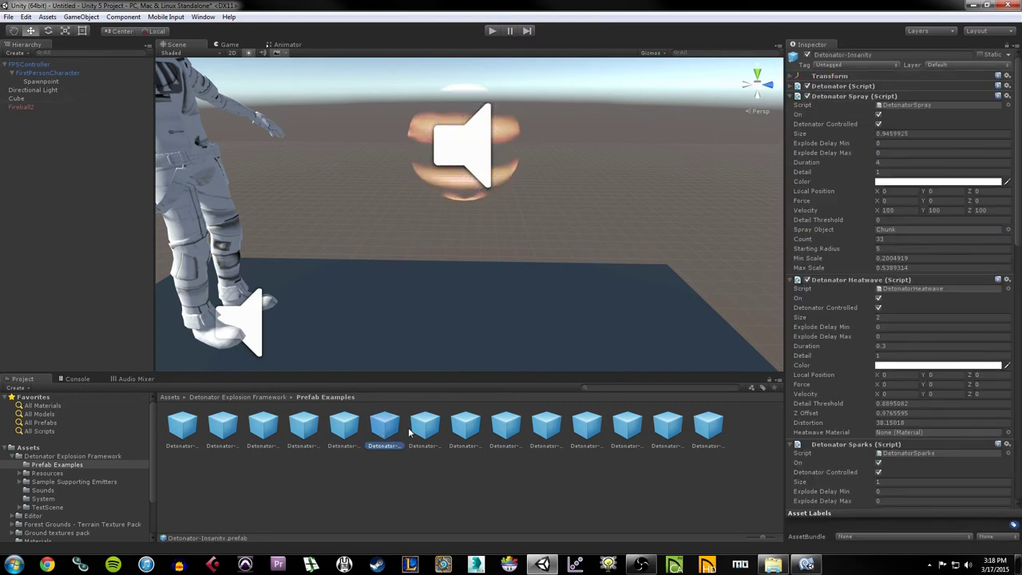
{"action": "left_click", "coordinate": [425, 431]}
{"action": "left_click", "coordinate": [301, 431]}
{"action": "left_click", "coordinate": [269, 432]}
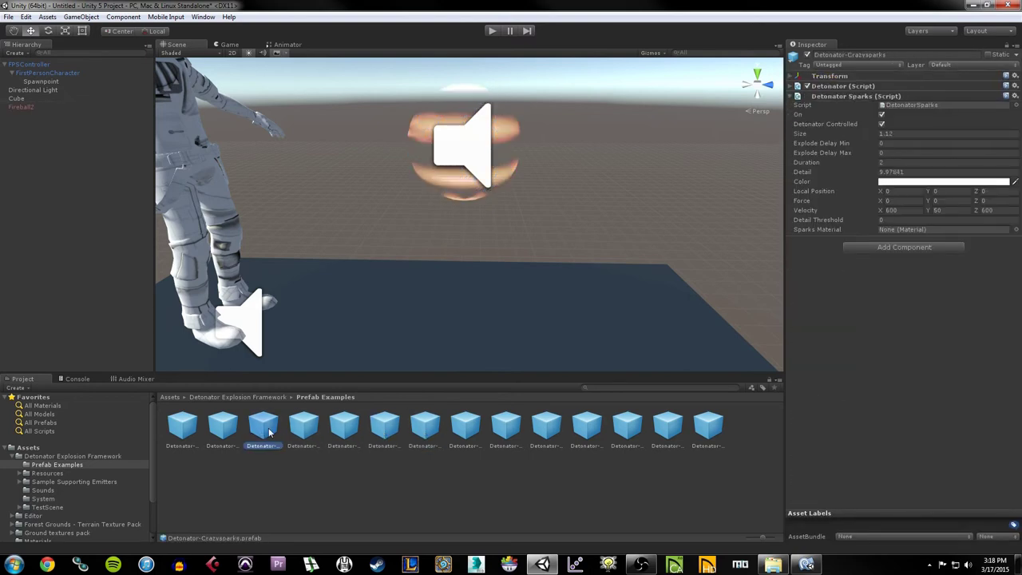
{"action": "left_click", "coordinate": [189, 428]}
{"action": "left_click", "coordinate": [263, 430]}
{"action": "left_click", "coordinate": [227, 431]}
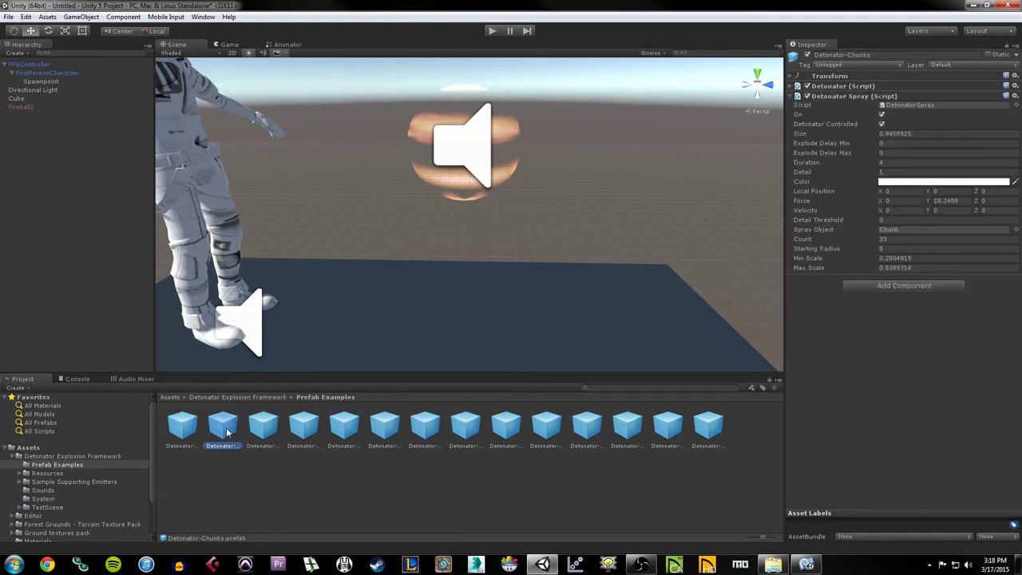
{"action": "left_click", "coordinate": [243, 432]}
{"action": "left_click", "coordinate": [384, 427]}
{"action": "left_click", "coordinate": [484, 434]}
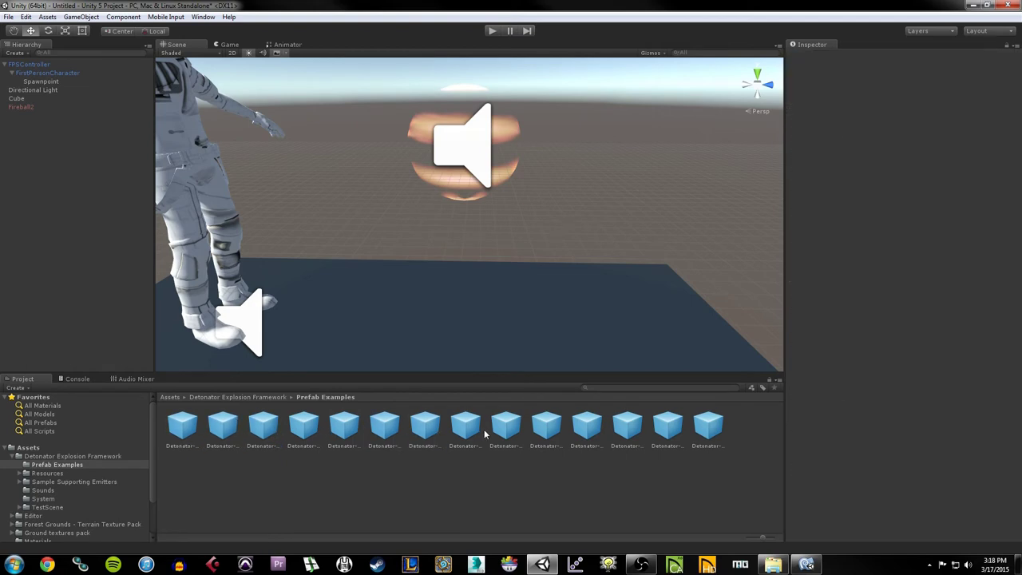
{"action": "left_click", "coordinate": [501, 431]}
{"action": "left_click", "coordinate": [537, 431]}
{"action": "left_click", "coordinate": [628, 429]}
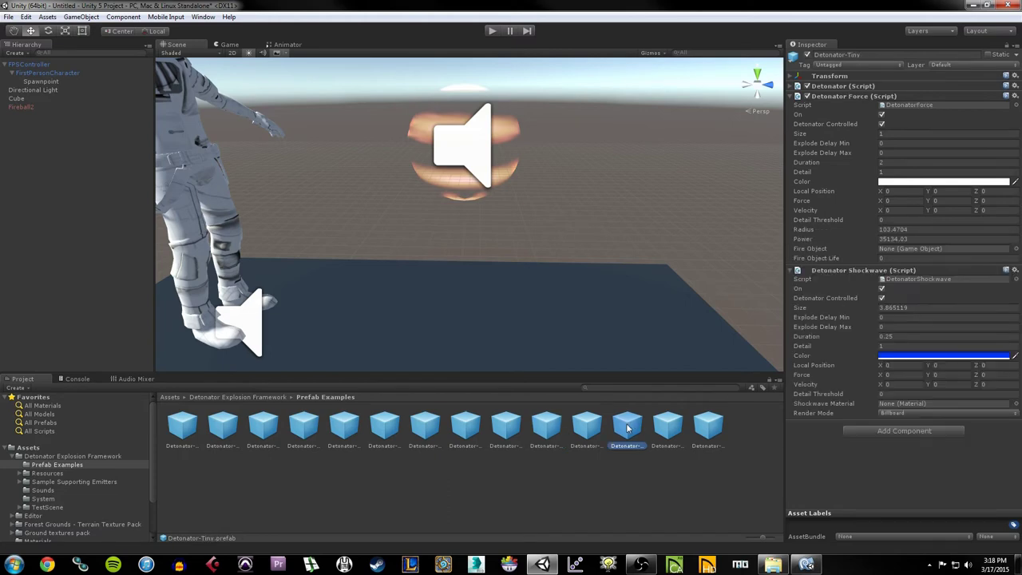
{"action": "left_click", "coordinate": [667, 427]}
{"action": "left_click", "coordinate": [182, 428]}
{"action": "left_click", "coordinate": [223, 429]}
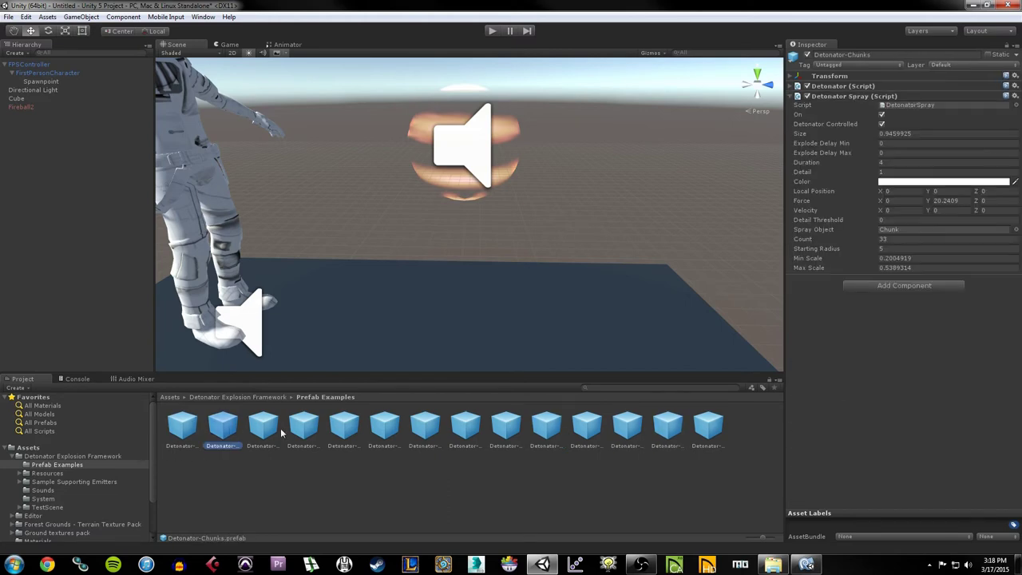
{"action": "left_click", "coordinate": [281, 428]}
{"action": "left_click", "coordinate": [272, 431]}
{"action": "left_click", "coordinate": [307, 431]}
{"action": "left_click", "coordinate": [352, 433]}
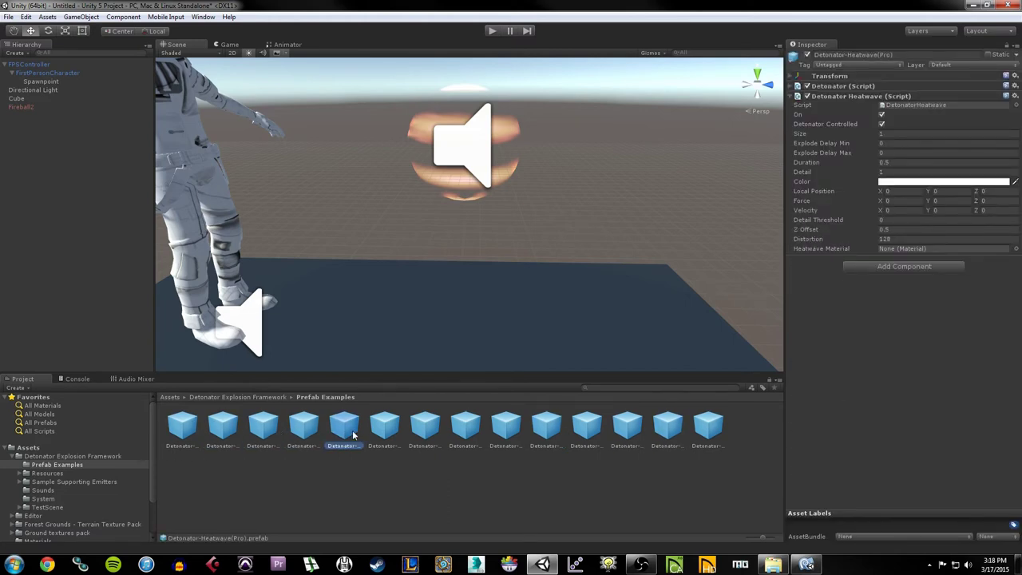
{"action": "left_click", "coordinate": [399, 432]}
{"action": "left_click", "coordinate": [435, 432]}
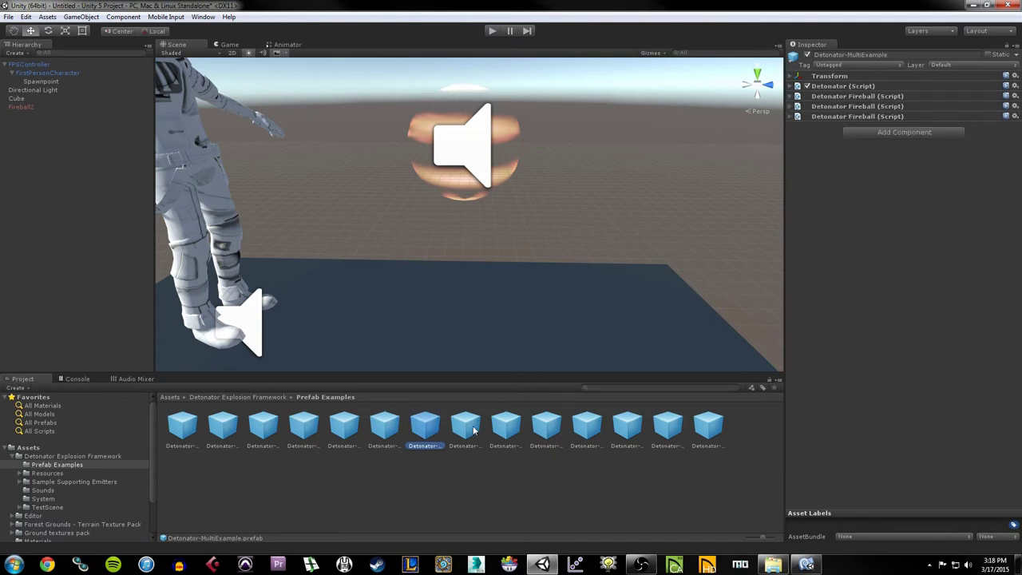
{"action": "left_click", "coordinate": [467, 427]}
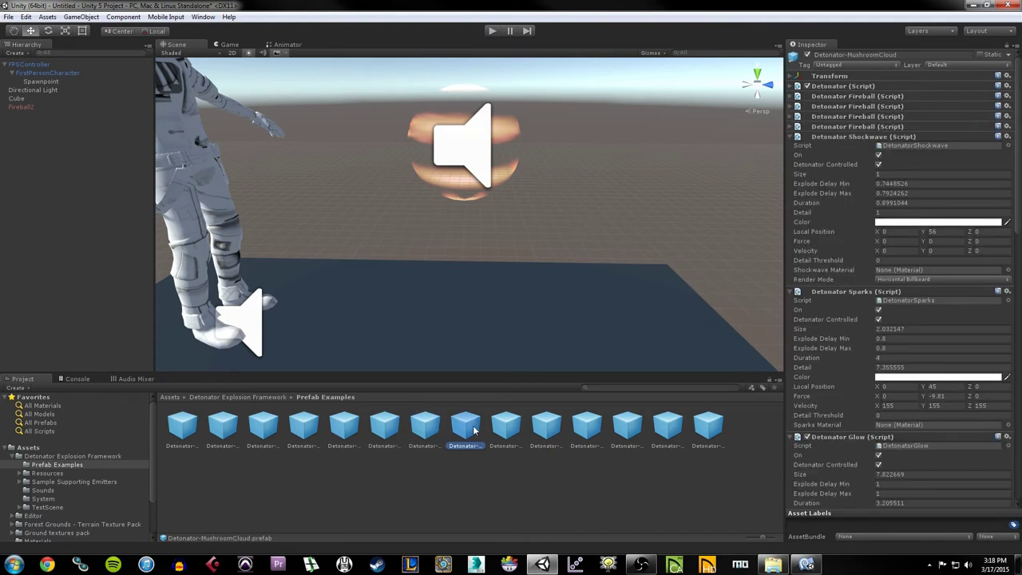
Assign the Detonator-MushroomCloud prefab as the Explosion on Fireball2's Destroy Object script and play-test it
{"action": "left_click", "coordinate": [450, 190]}
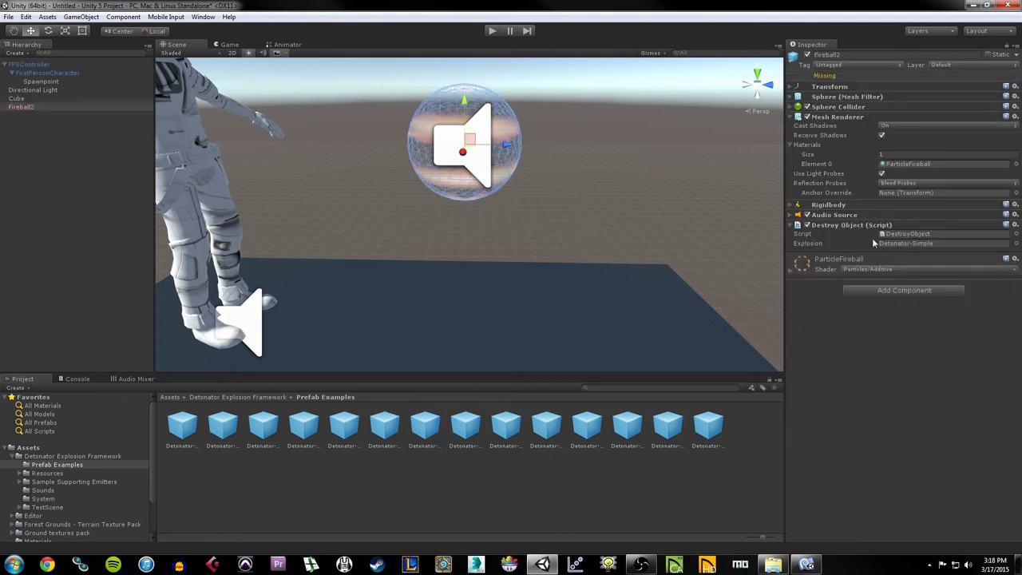
{"action": "left_click", "coordinate": [423, 428]}
{"action": "left_click", "coordinate": [471, 436]}
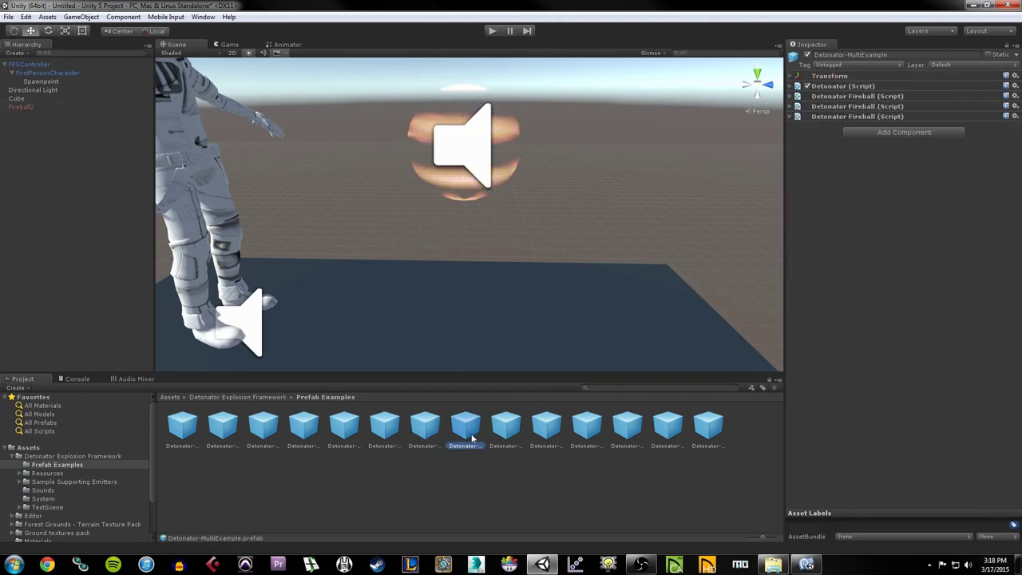
{"action": "left_click", "coordinate": [453, 185]}
{"action": "left_click_drag", "start_coordinate": [465, 425], "coordinate": [915, 241]}
{"action": "left_click", "coordinate": [492, 31]}
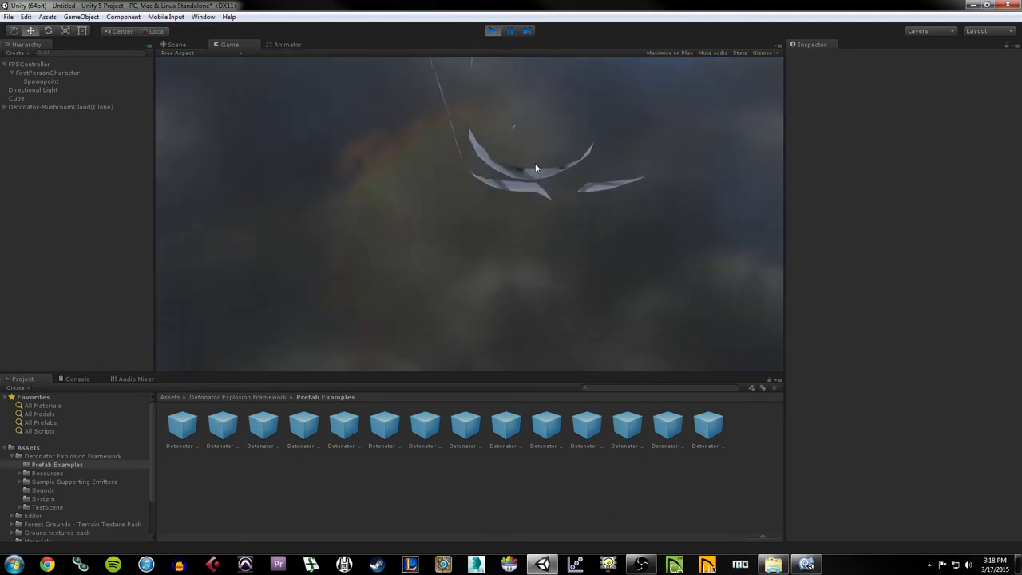
{"action": "left_click", "coordinate": [492, 31]}
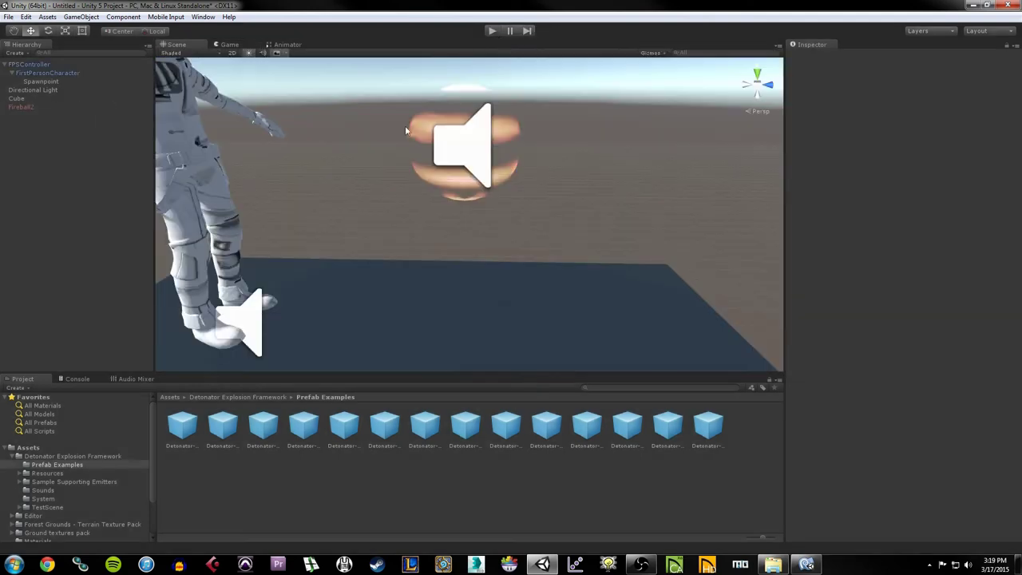
Reassign the Explosion prefab on Fireball2's Destroy Object script
{"action": "left_click", "coordinate": [463, 148]}
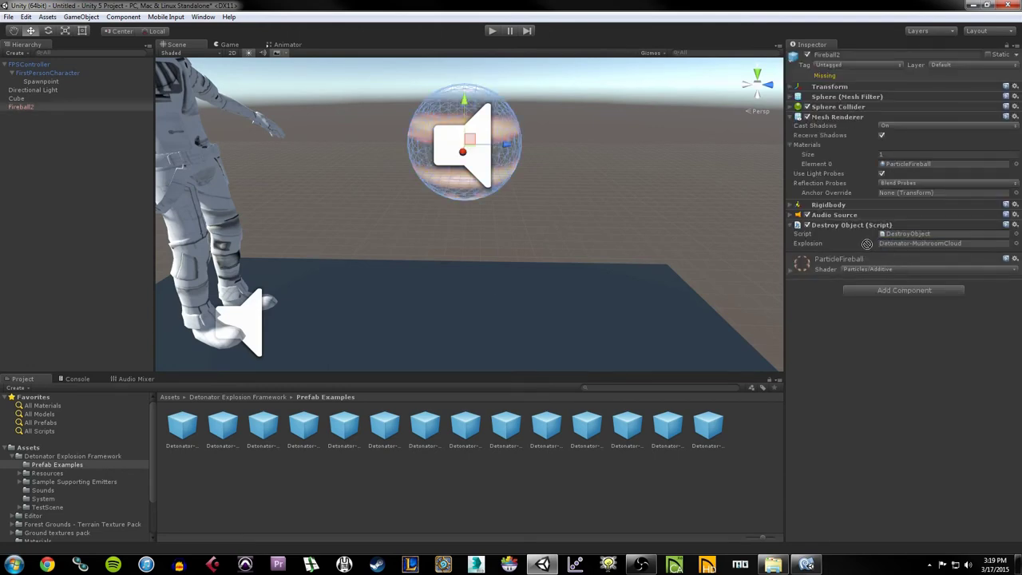
{"action": "left_click_drag", "start_coordinate": [868, 237], "coordinate": [893, 244]}
Review the OnCollisionEnter function and its collision : Collision parameter in DestroyObject.js in MonoDevelop
{"action": "left_click", "coordinate": [806, 564]}
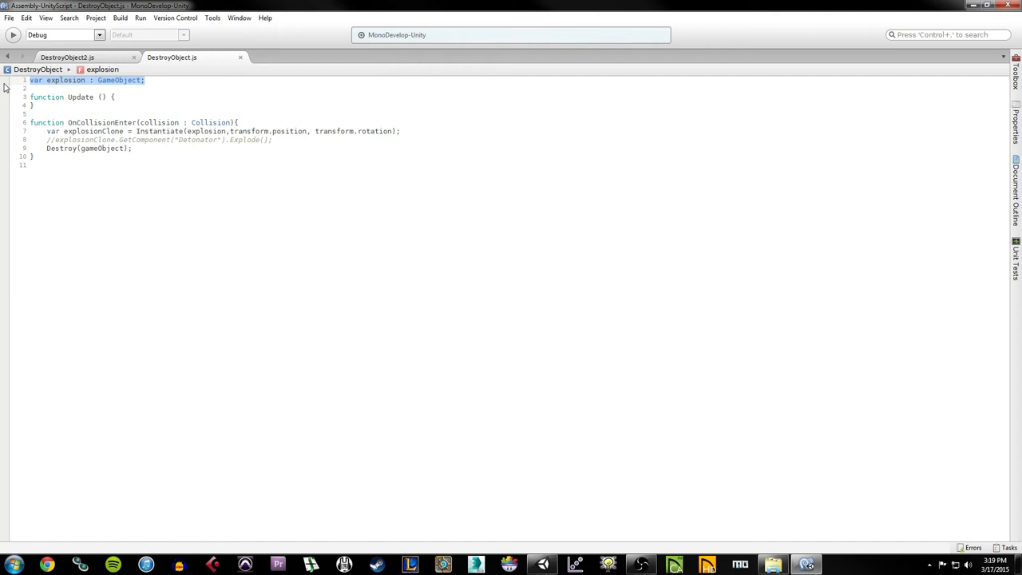
{"action": "left_click", "coordinate": [32, 123]}
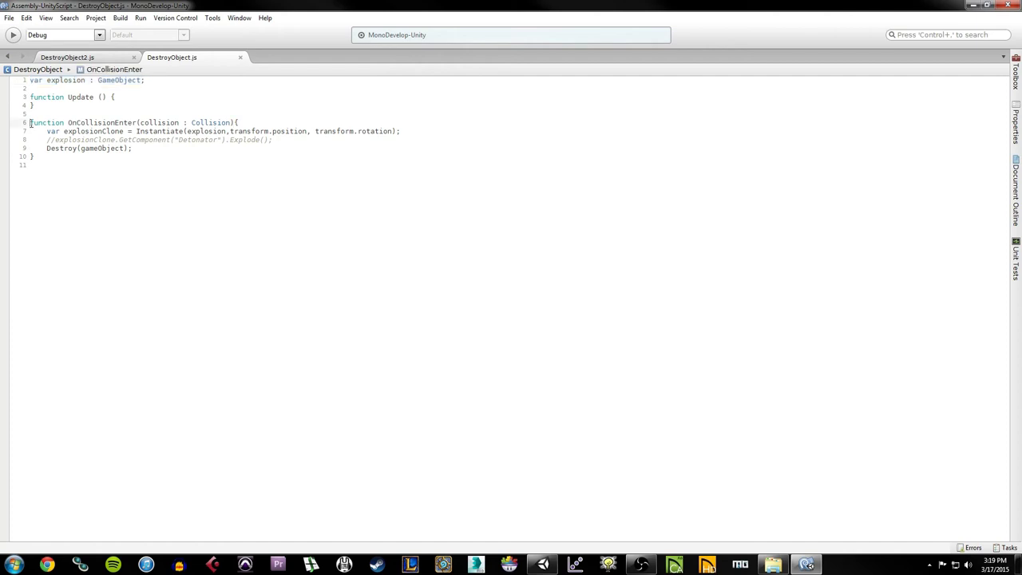
{"action": "left_click_drag", "start_coordinate": [36, 123], "coordinate": [233, 124]}
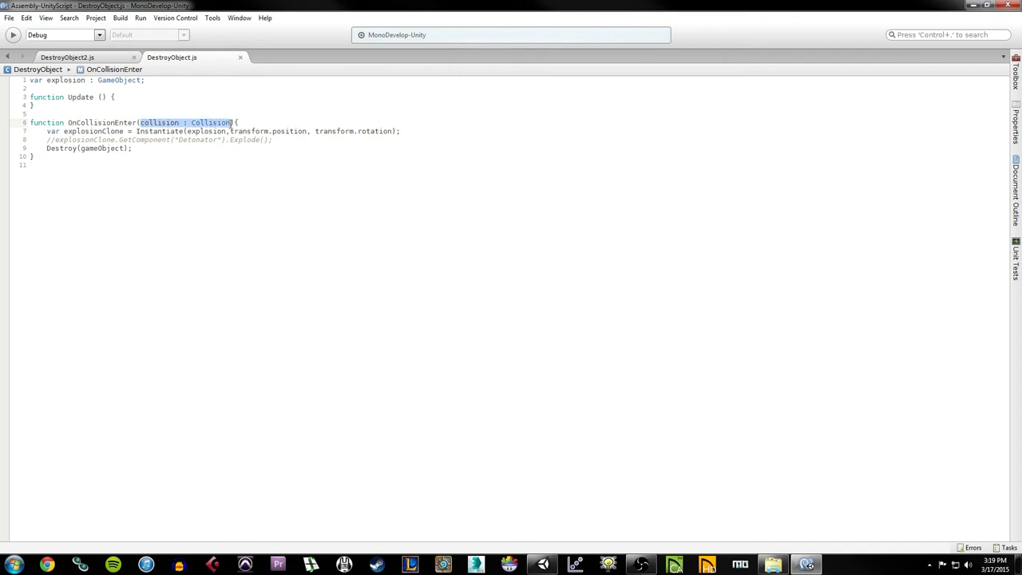
{"action": "left_click", "coordinate": [232, 124]}
{"action": "double_click", "coordinate": [152, 124]}
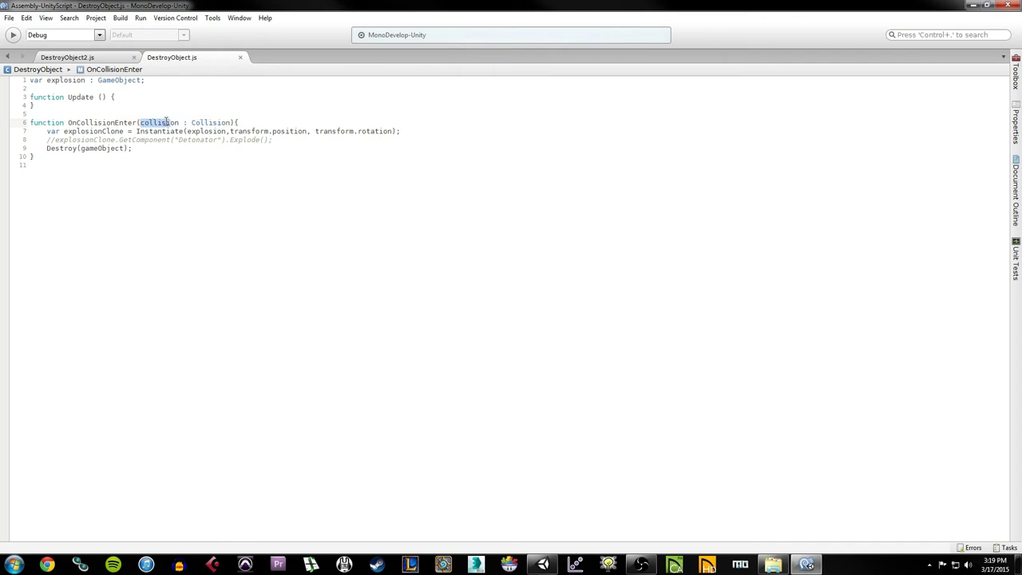
{"action": "left_click_drag", "start_coordinate": [192, 124], "coordinate": [231, 124]}
{"action": "left_click", "coordinate": [253, 122]}
Review the explosionClone line, covering its Instantiate call and the explosion, transform.position and transform.rotation arguments
{"action": "left_click", "coordinate": [46, 131]}
{"action": "left_click_drag", "start_coordinate": [63, 132], "coordinate": [125, 131]}
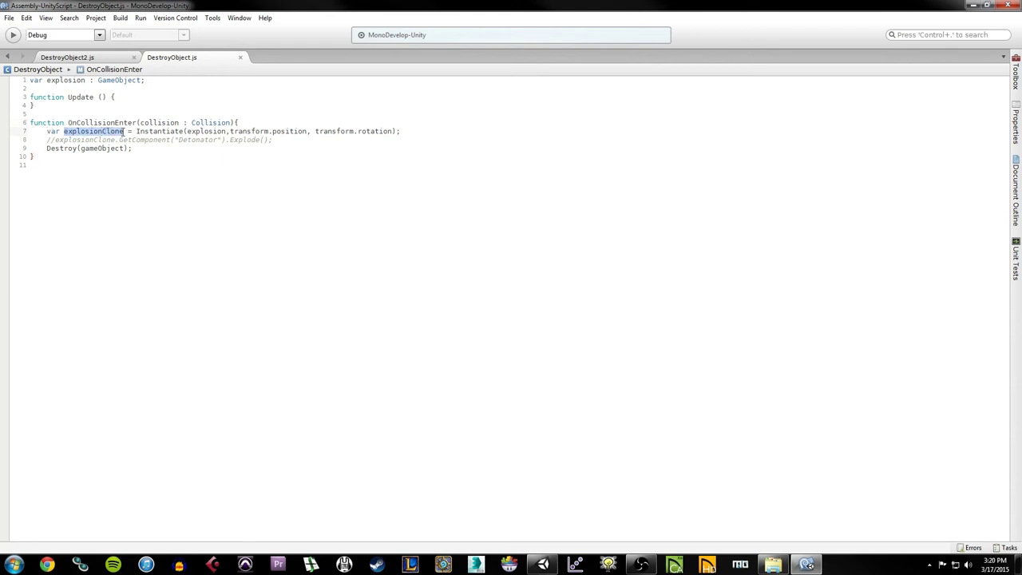
{"action": "left_click_drag", "start_coordinate": [136, 131], "coordinate": [185, 130]}
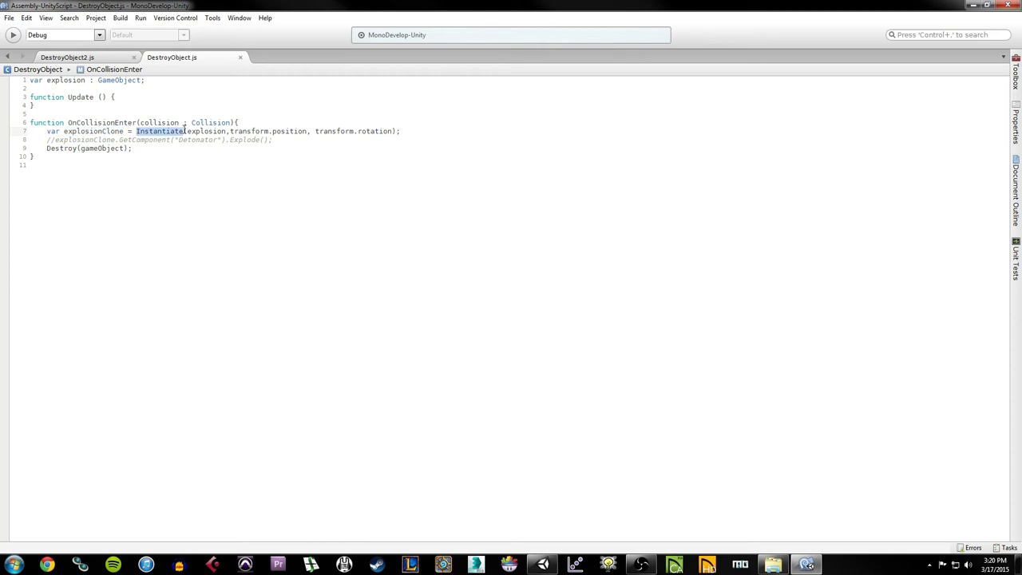
{"action": "left_click_drag", "start_coordinate": [145, 80], "coordinate": [31, 80]}
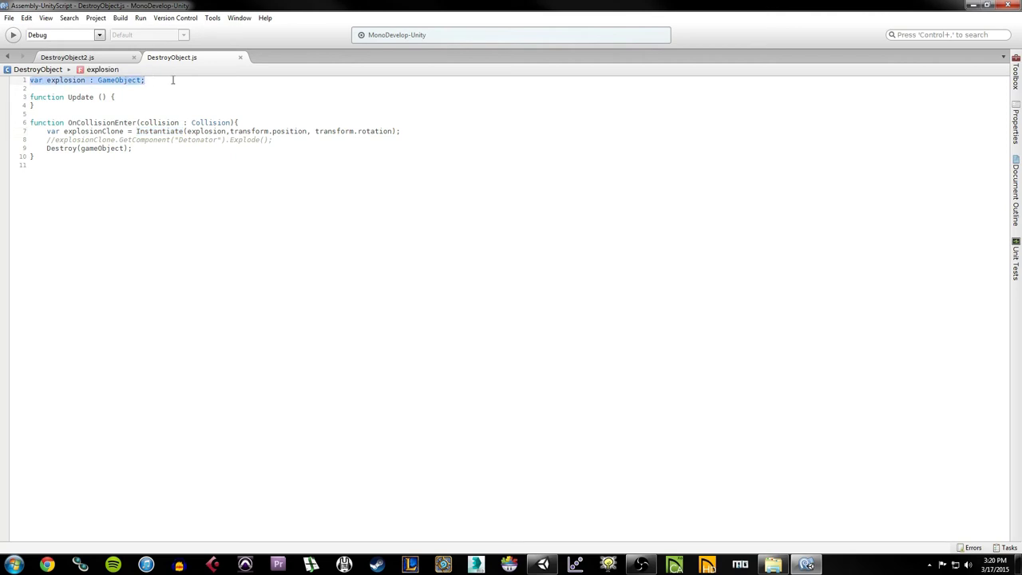
{"action": "left_click_drag", "start_coordinate": [230, 131], "coordinate": [308, 131]}
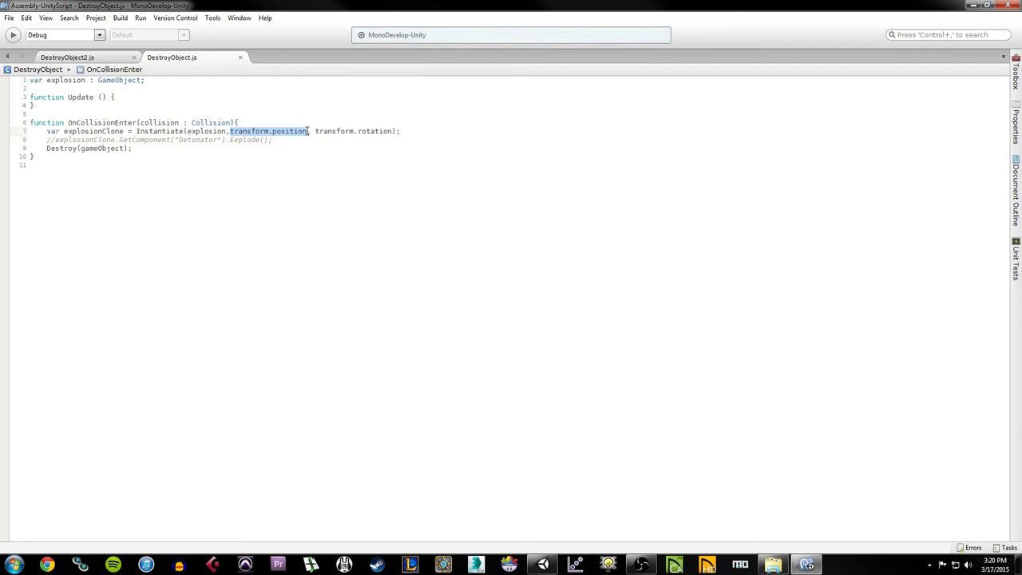
{"action": "left_click_drag", "start_coordinate": [315, 131], "coordinate": [394, 132]}
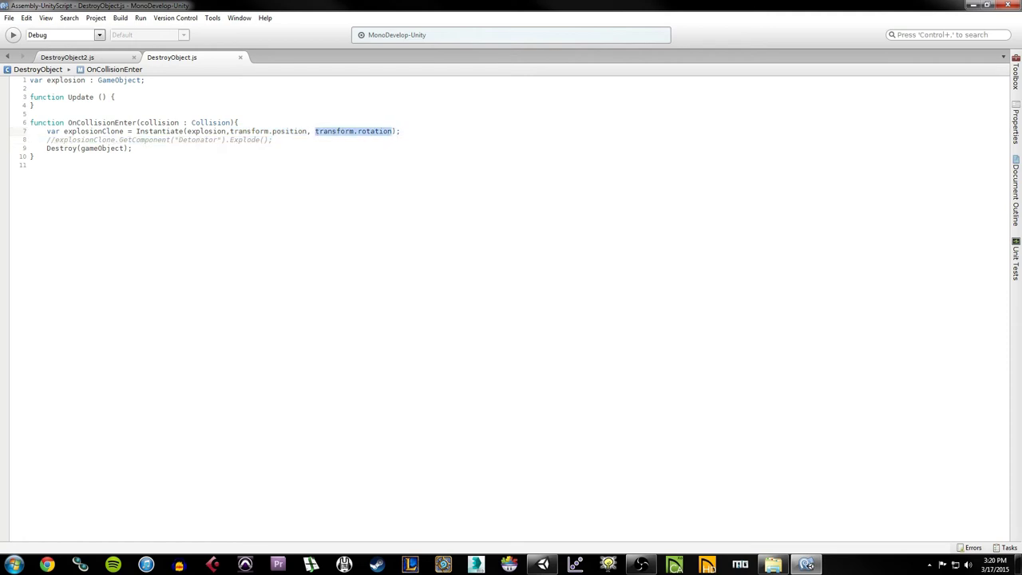
{"action": "left_click_drag", "start_coordinate": [135, 131], "coordinate": [394, 131]}
{"action": "left_click", "coordinate": [401, 131]}
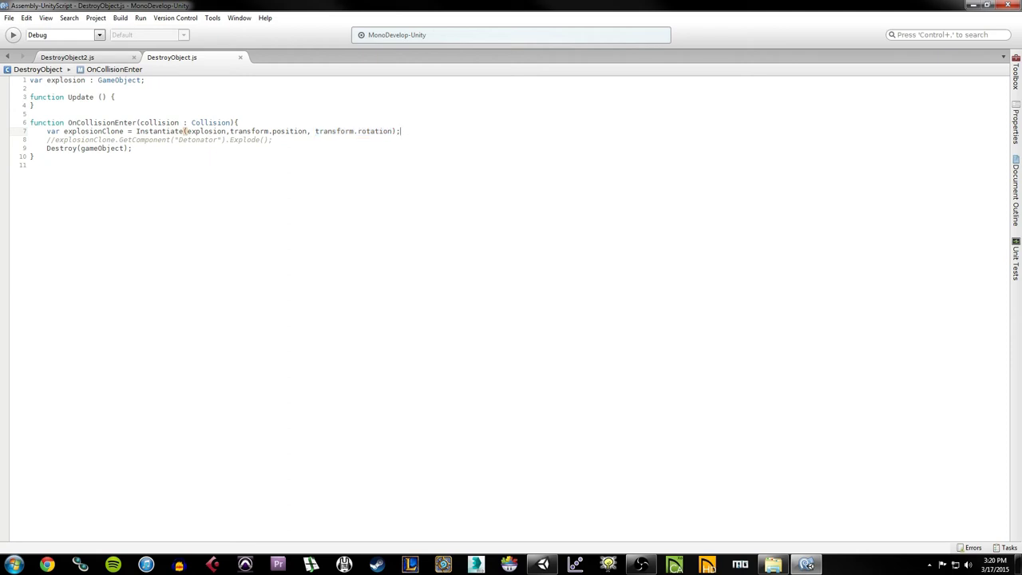
Review how the OnCollisionEnter function runs the Instantiate call with its explosion, position and rotation arguments
{"action": "left_click_drag", "start_coordinate": [137, 130], "coordinate": [181, 131]}
{"action": "left_click_drag", "start_coordinate": [68, 122], "coordinate": [228, 120]}
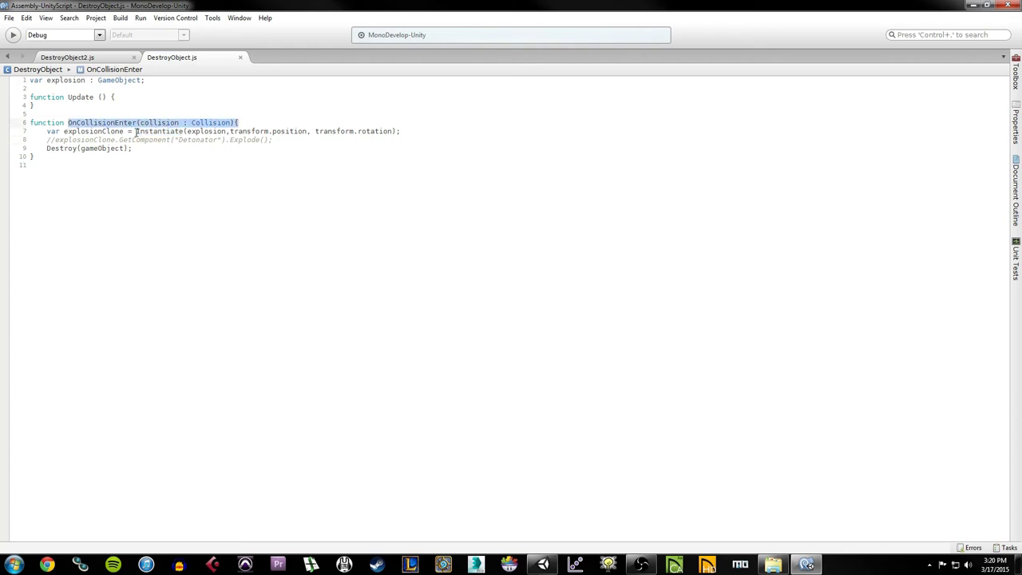
{"action": "left_click_drag", "start_coordinate": [138, 132], "coordinate": [403, 133]}
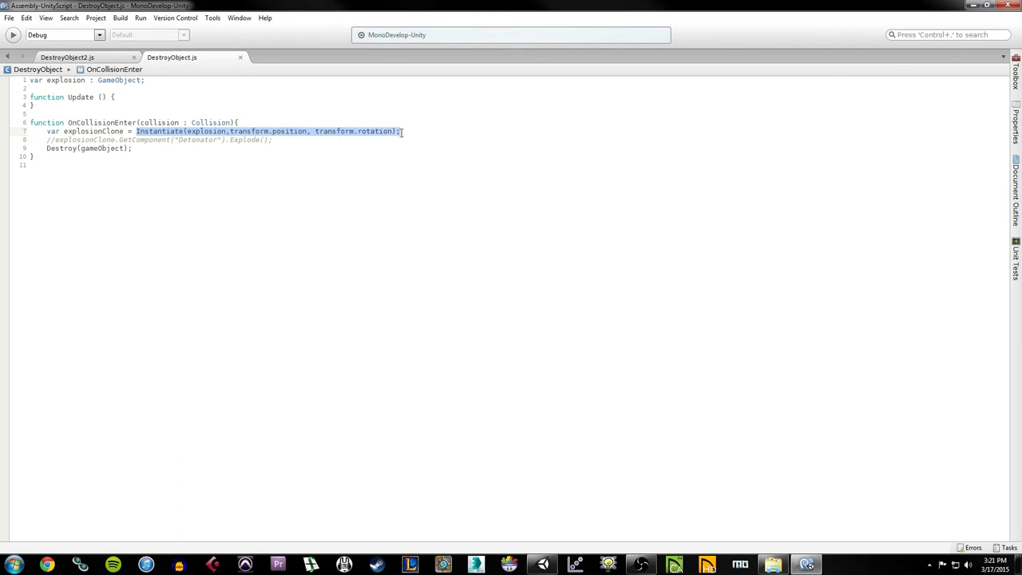
Review the Destroy(gameObject) line in DestroyObject.js and its gameObject argument against the Fireball2 object in Unity
{"action": "left_click_drag", "start_coordinate": [196, 148], "coordinate": [46, 148]}
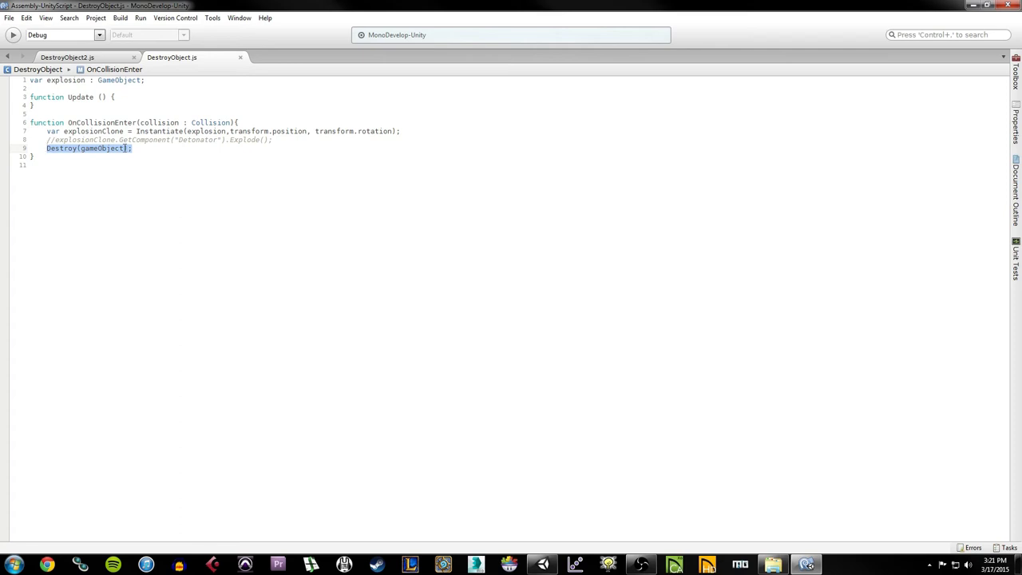
{"action": "left_click", "coordinate": [125, 148]}
{"action": "mouse_move", "coordinate": [124, 149]}
{"action": "left_mouse_down"}
{"action": "mouse_move", "coordinate": [81, 148]}
{"action": "mouse_move", "coordinate": [127, 148]}
{"action": "left_mouse_up"}
{"action": "left_click", "coordinate": [81, 149]}
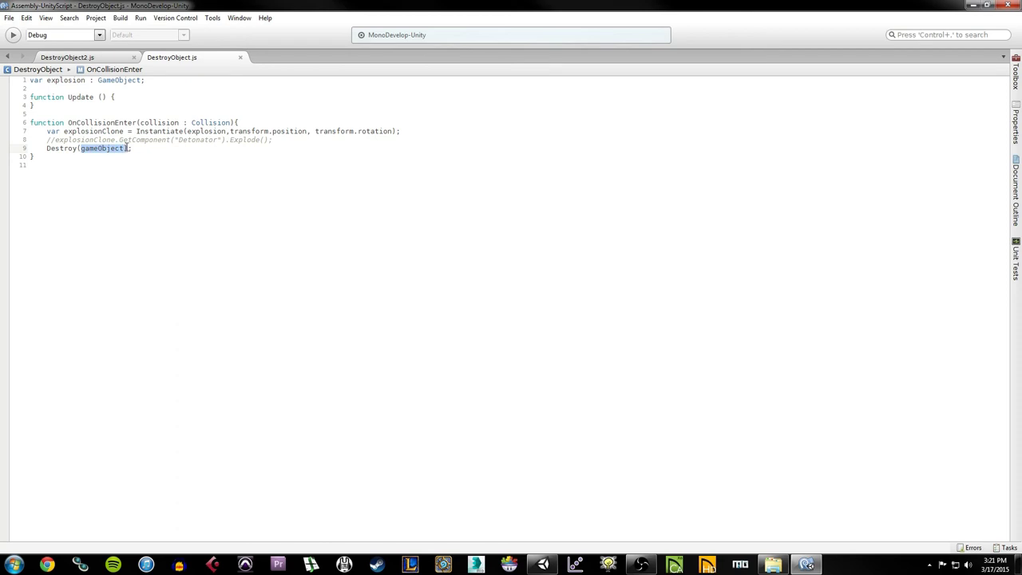
{"action": "left_click", "coordinate": [128, 149]}
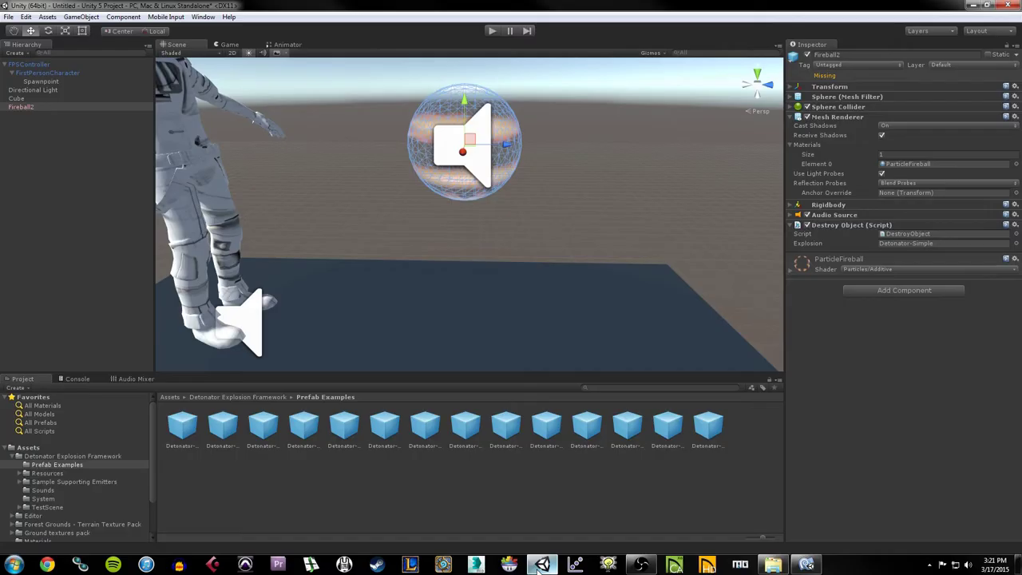
{"action": "left_click", "coordinate": [542, 564]}
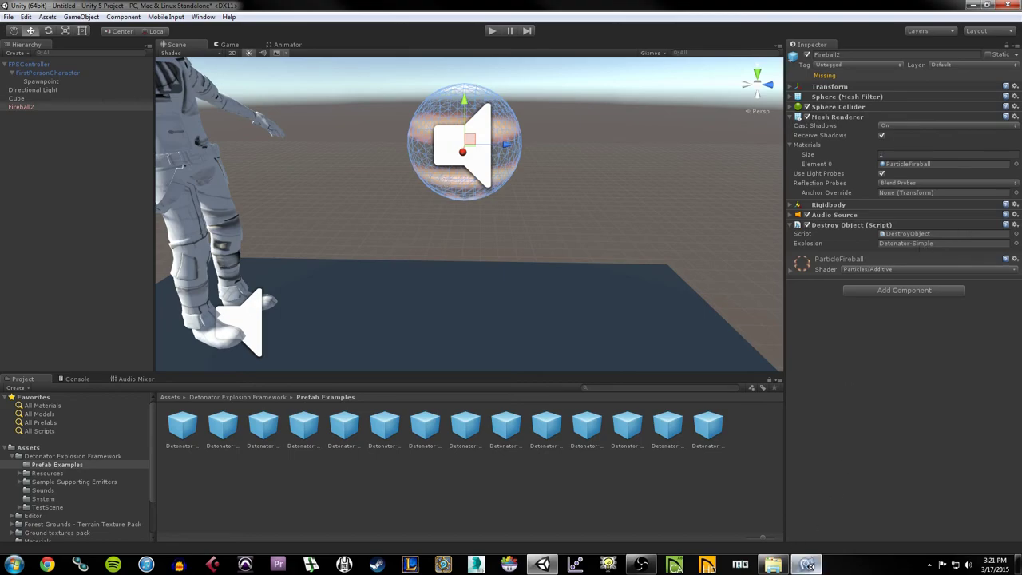
{"action": "left_click", "coordinate": [807, 564]}
{"action": "left_click_drag", "start_coordinate": [158, 148], "coordinate": [39, 146]}
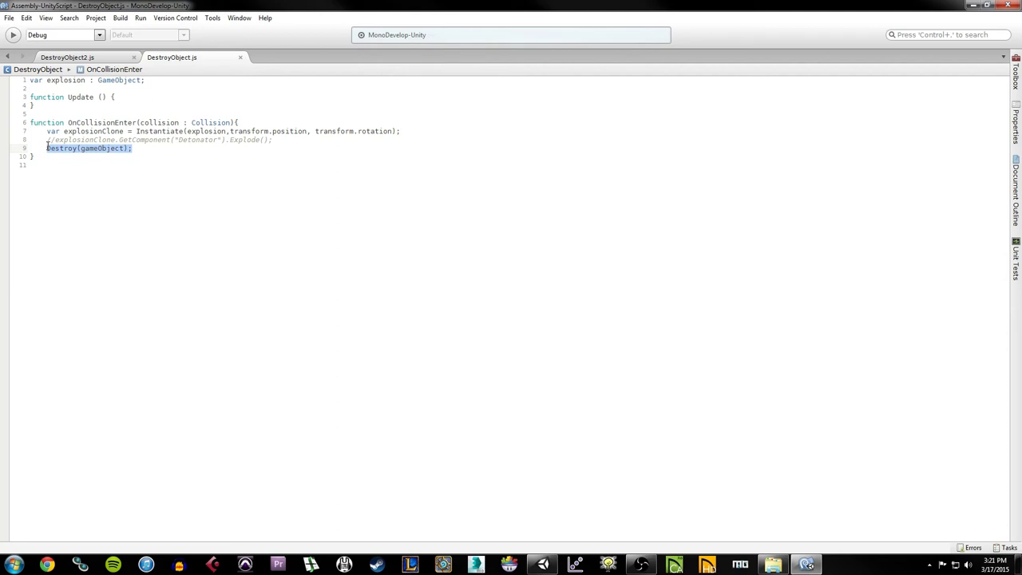
{"action": "left_click", "coordinate": [125, 148]}
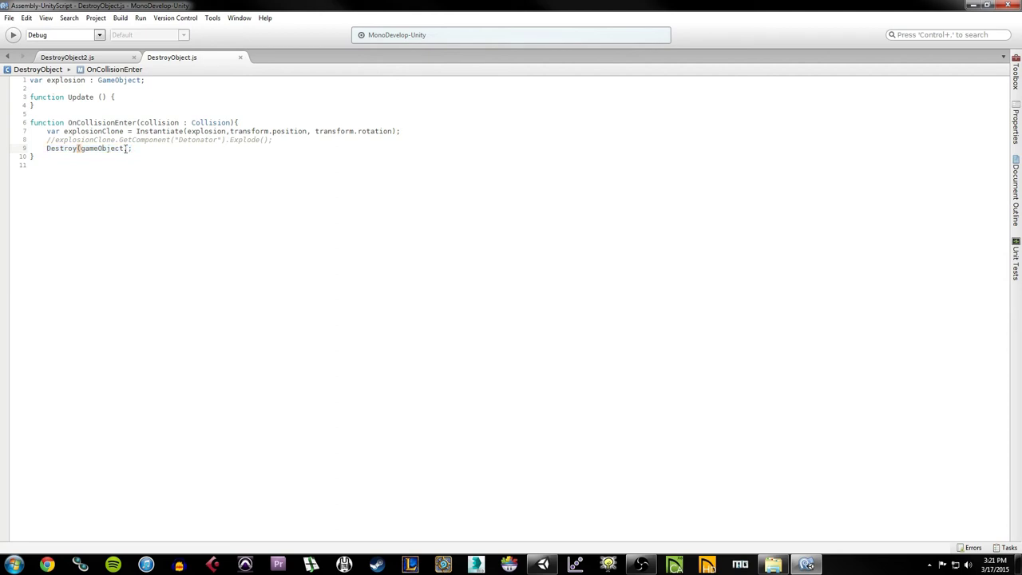
{"action": "left_click_drag", "start_coordinate": [124, 148], "coordinate": [80, 149]}
Switch to Unity and play-test the scene to check that Fireball2 is destroyed on collision, and stop the game
{"action": "left_click", "coordinate": [543, 564]}
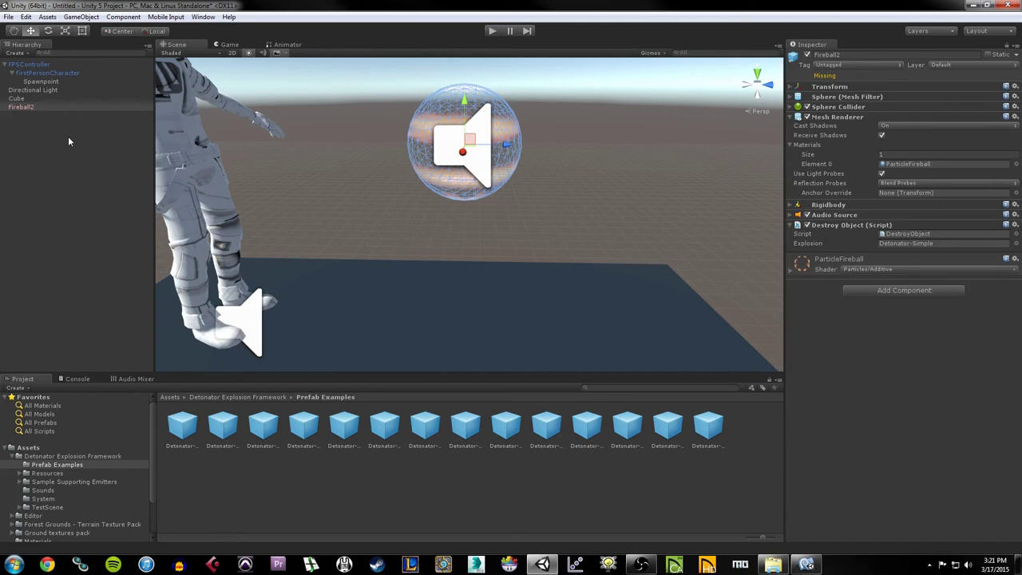
{"action": "left_click", "coordinate": [68, 141]}
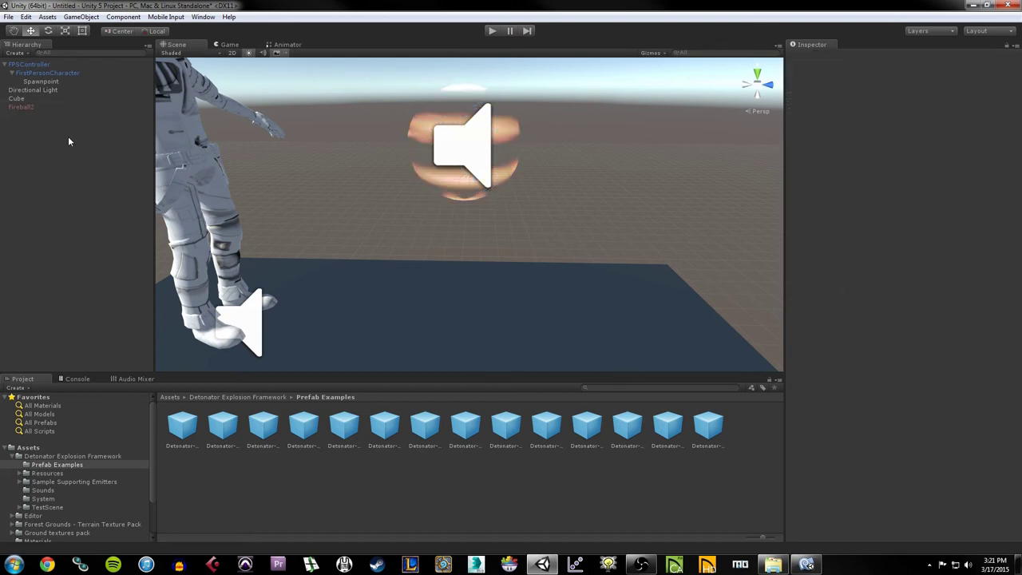
{"action": "left_click", "coordinate": [437, 164]}
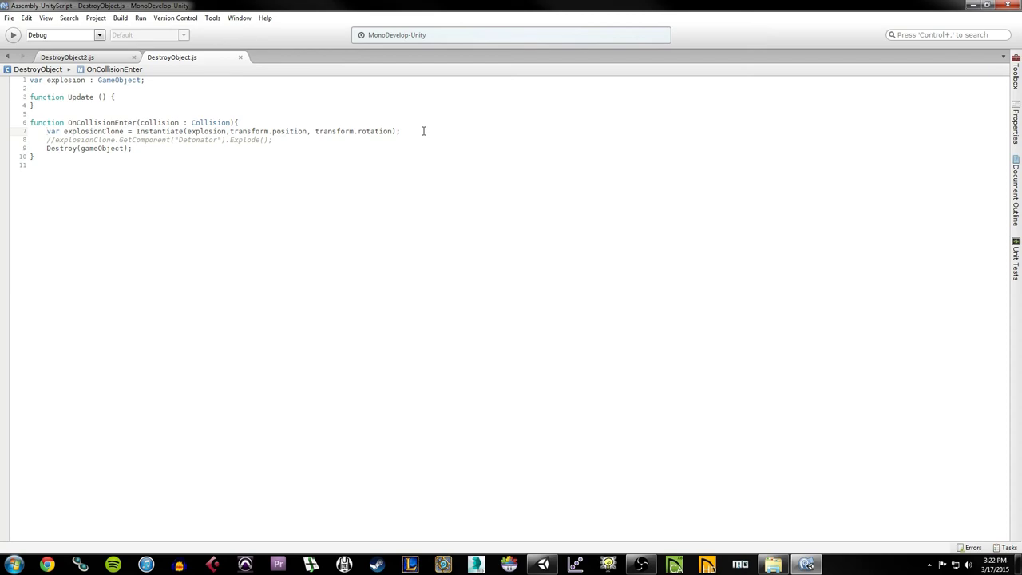
{"action": "left_click", "coordinate": [807, 565]}
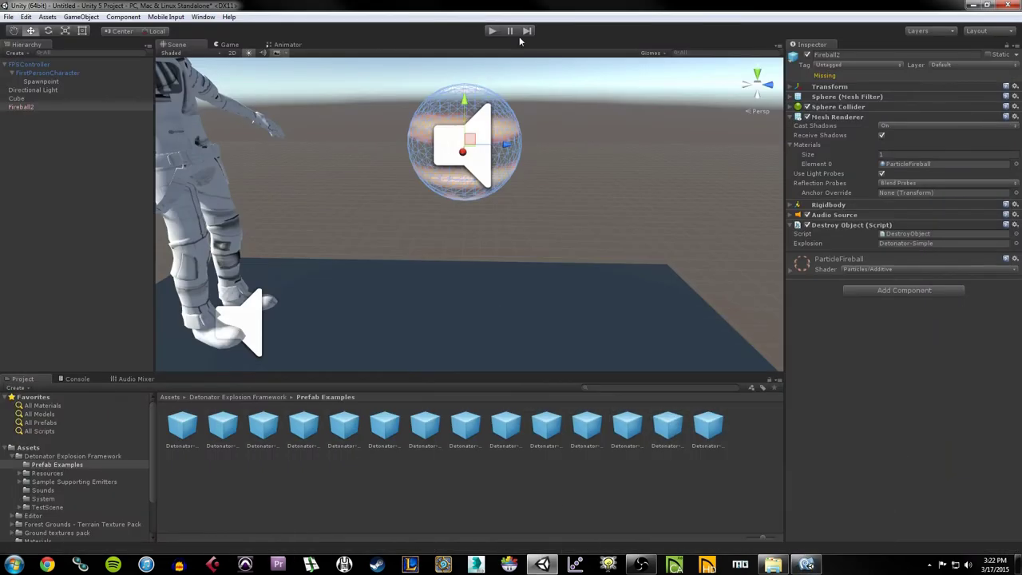
{"action": "key", "text": "ctrl+p"}
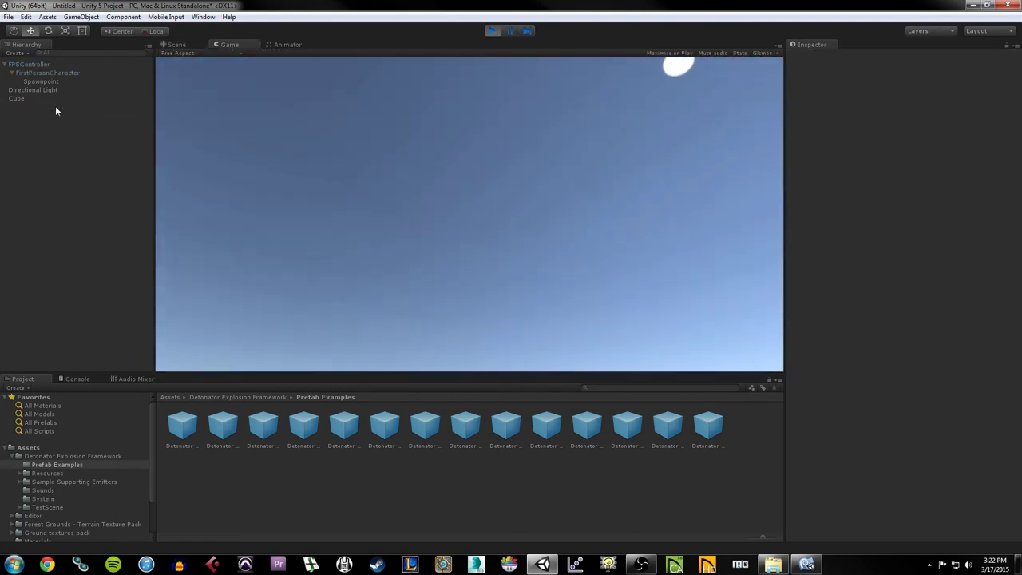
{"action": "left_click", "coordinate": [490, 31]}
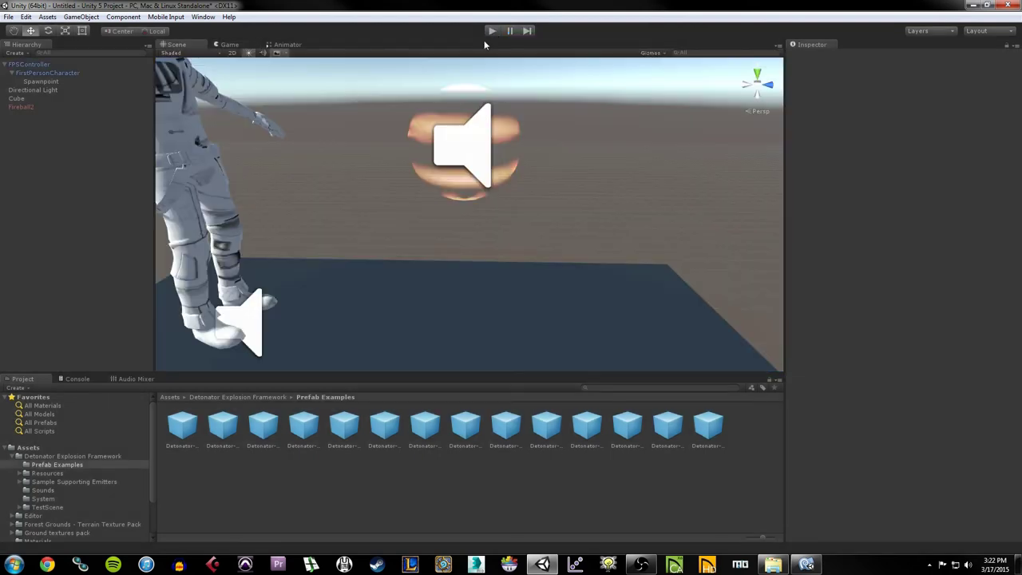
Examine the Detonator script settings of Fireball2's assigned Detonator-Simple explosion prefab, especially Duration and Size
{"action": "left_click", "coordinate": [476, 191]}
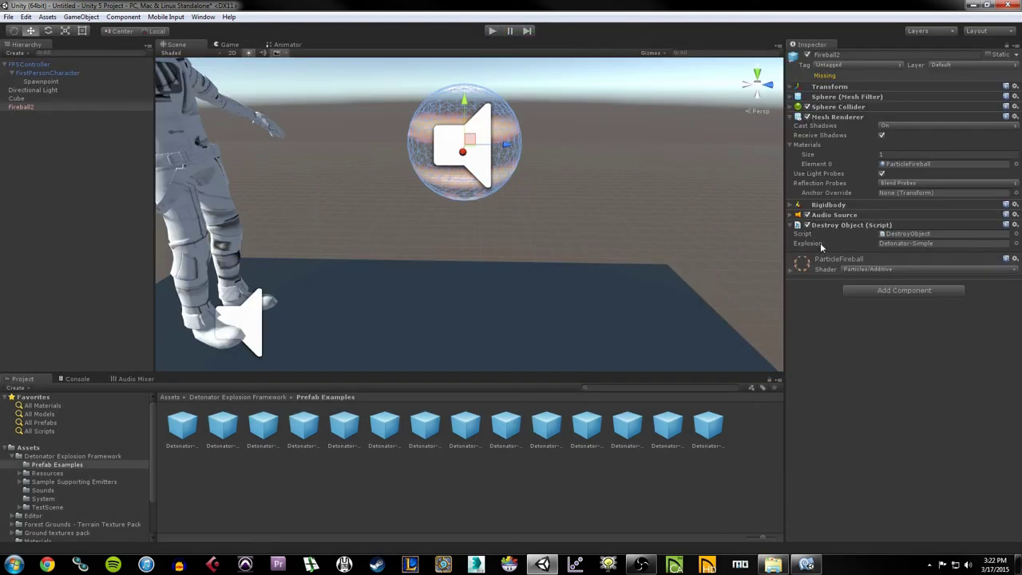
{"action": "double_click", "coordinate": [911, 244]}
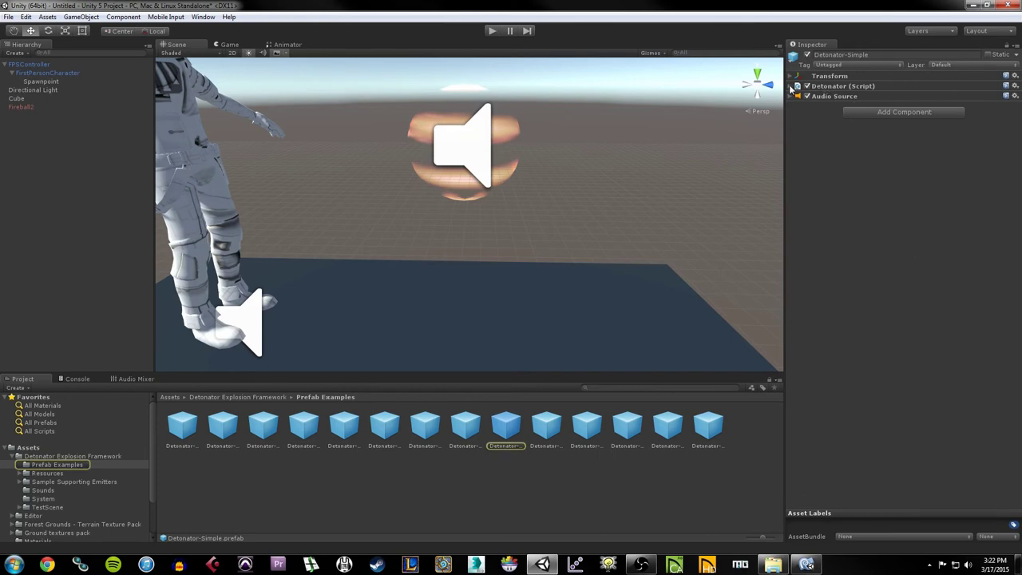
{"action": "left_click", "coordinate": [835, 86]}
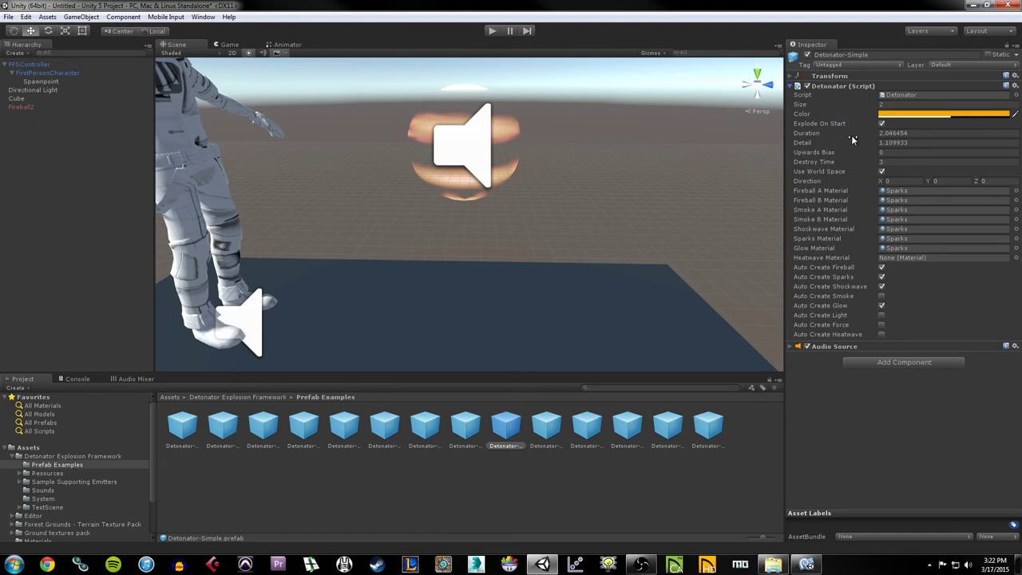
{"action": "left_click", "coordinate": [902, 132]}
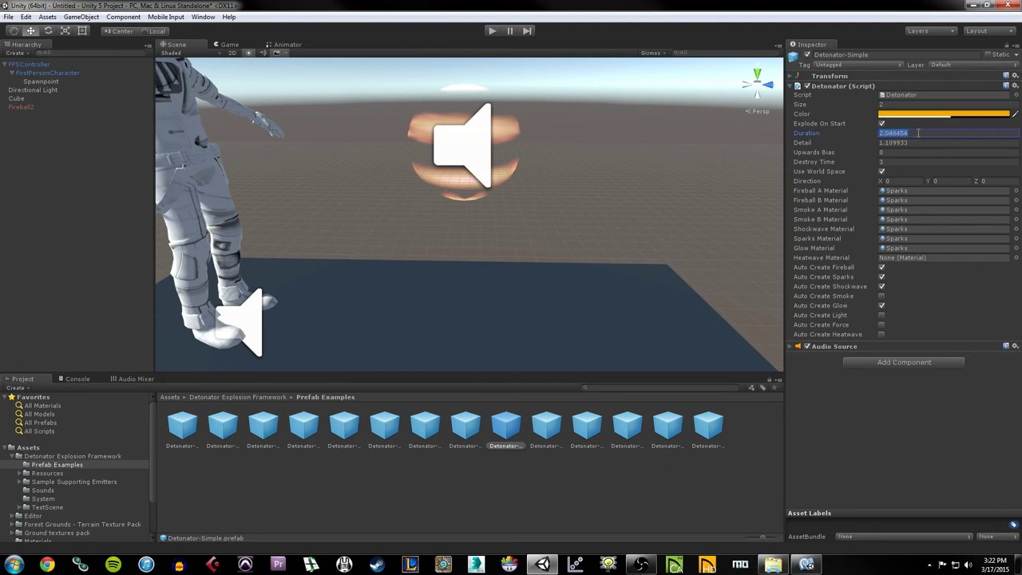
{"action": "left_click", "coordinate": [918, 133]}
{"action": "double_click", "coordinate": [918, 132]}
{"action": "left_click", "coordinate": [915, 133]}
{"action": "double_click", "coordinate": [911, 132]}
{"action": "left_click", "coordinate": [913, 133]}
{"action": "double_click", "coordinate": [913, 132]}
{"action": "left_click", "coordinate": [913, 104]}
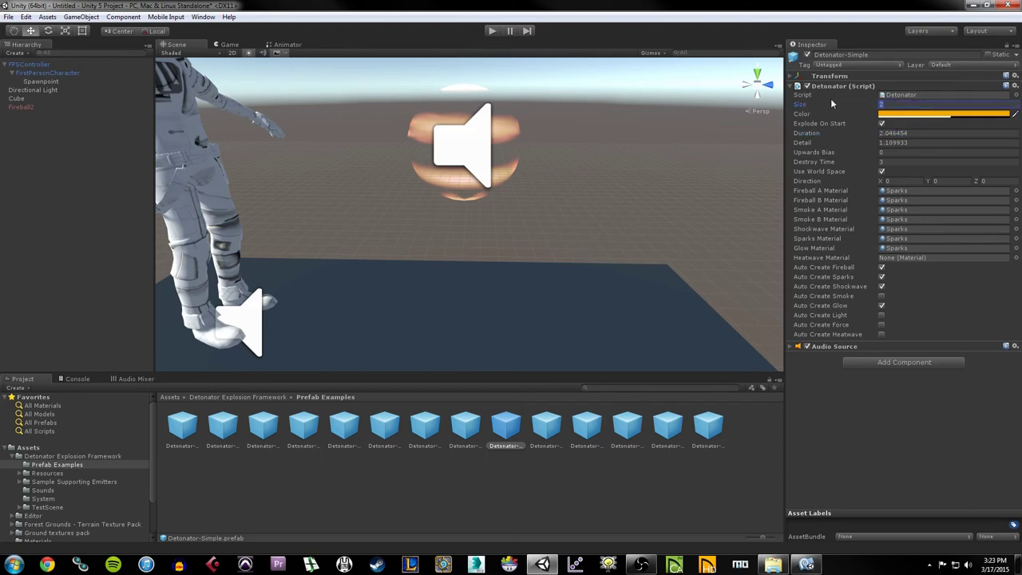
{"action": "left_click", "coordinate": [790, 87]}
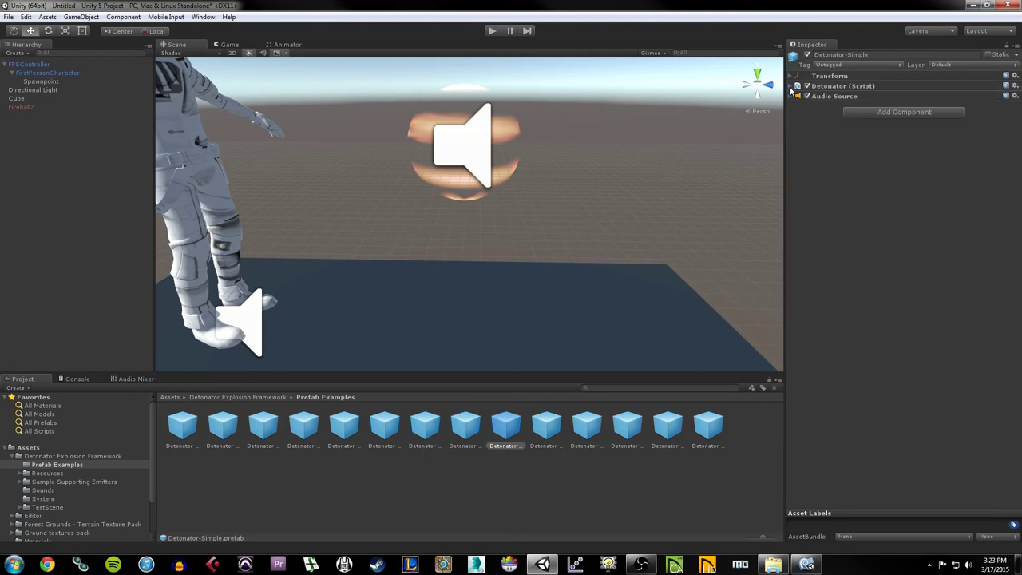
Play-test the scene with the Detonator-Simple explosion on Fireball2 and stop the game
{"action": "left_click", "coordinate": [456, 189]}
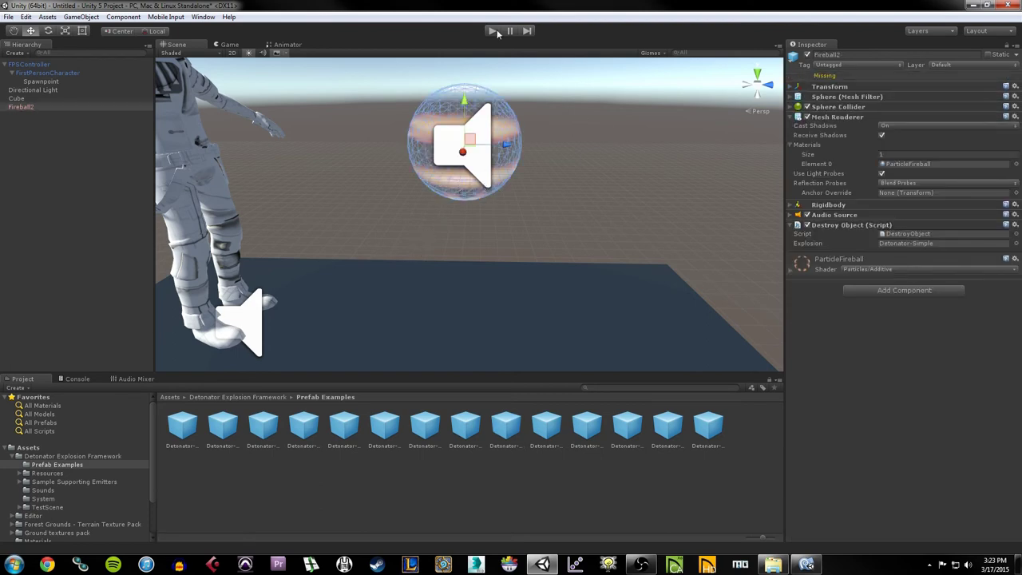
{"action": "key", "text": "ctrl+p"}
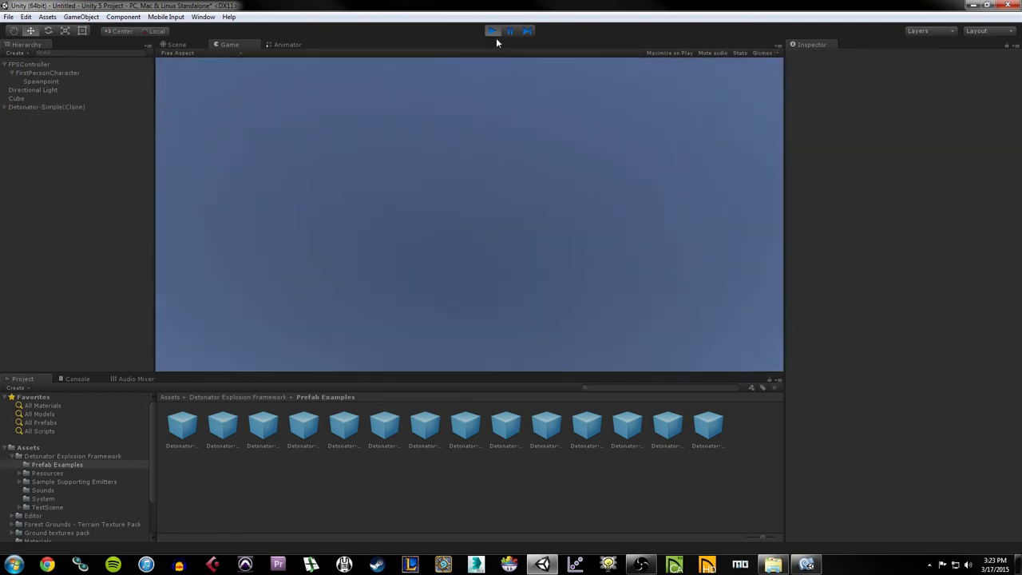
{"action": "left_click", "coordinate": [493, 31]}
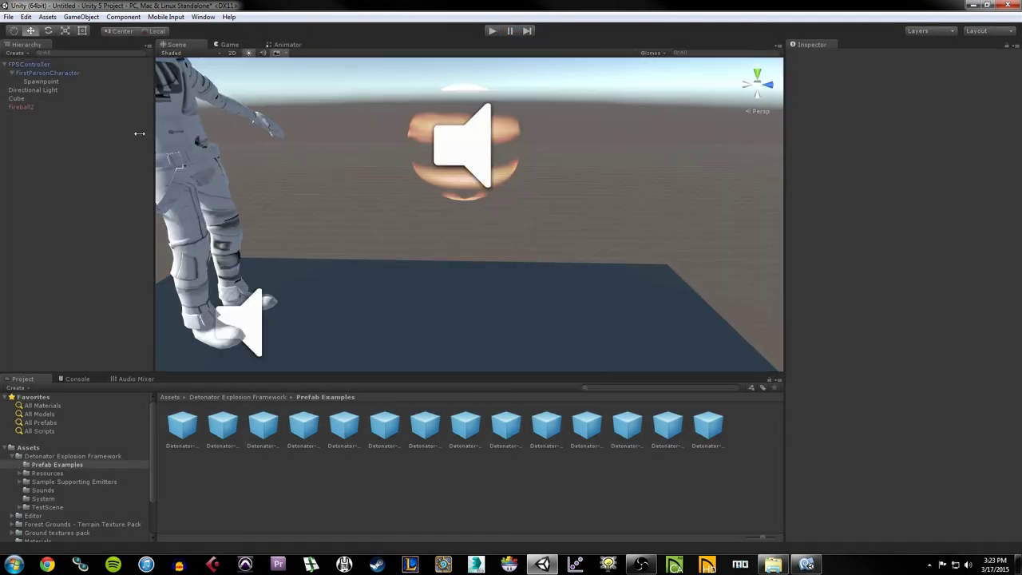
Save the scene's Fireball2 object as a prefab in the root Assets folder
{"action": "left_click", "coordinate": [21, 107]}
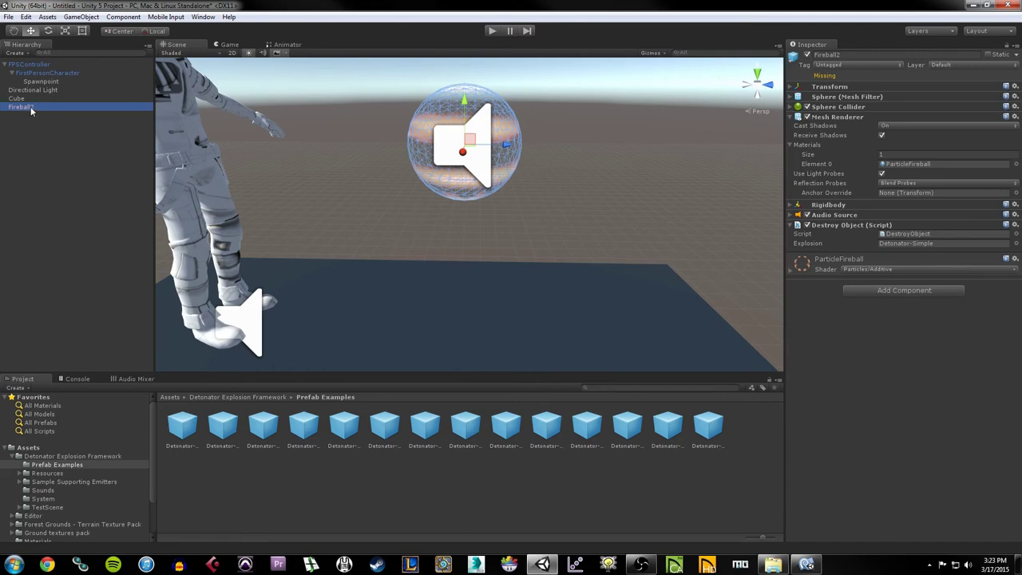
{"action": "left_click", "coordinate": [48, 448]}
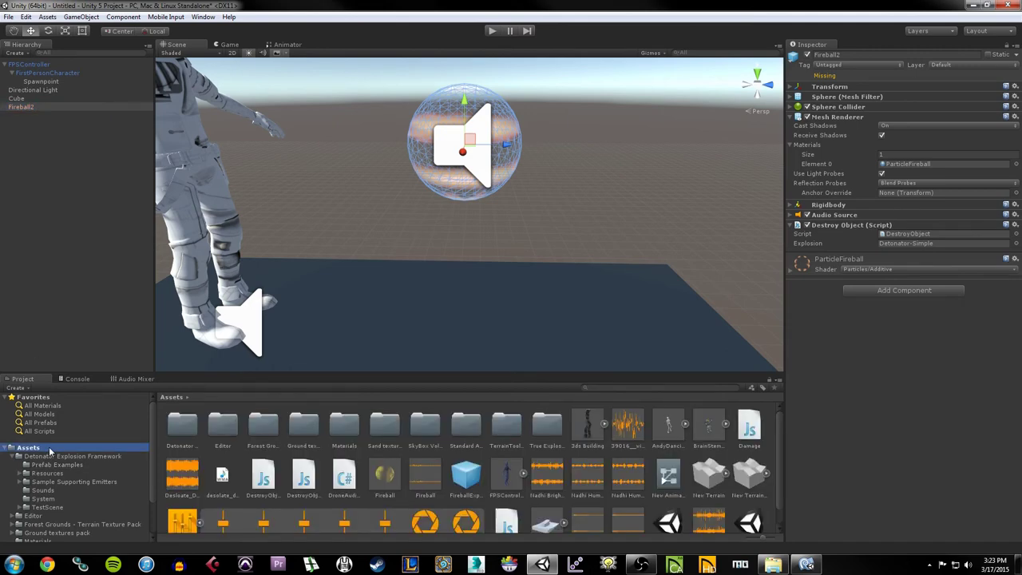
{"action": "scroll", "coordinate": [485, 458], "scroll_direction": "down", "scroll_amount": 1}
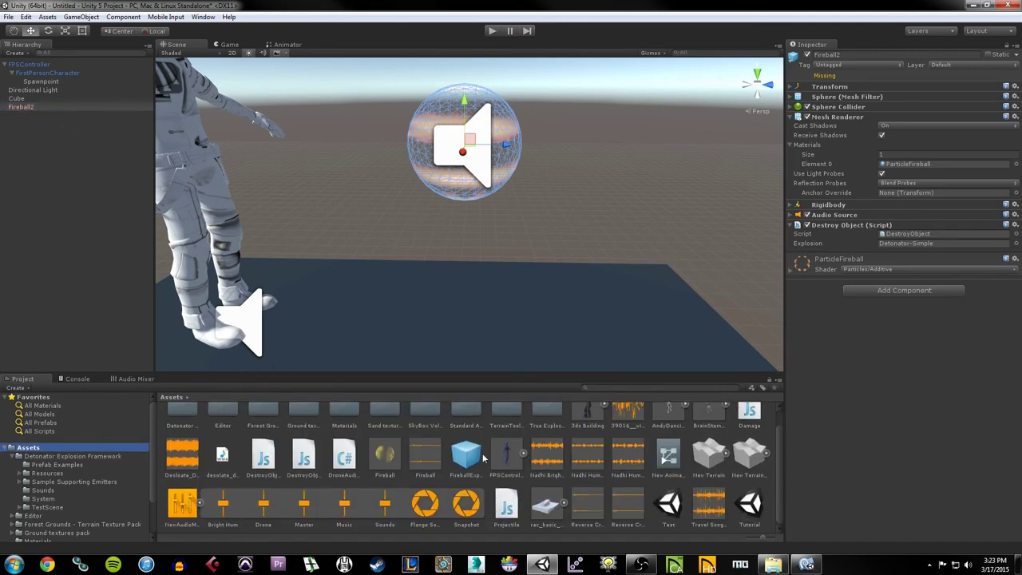
{"action": "left_click", "coordinate": [200, 504]}
{"action": "left_click", "coordinate": [526, 530]}
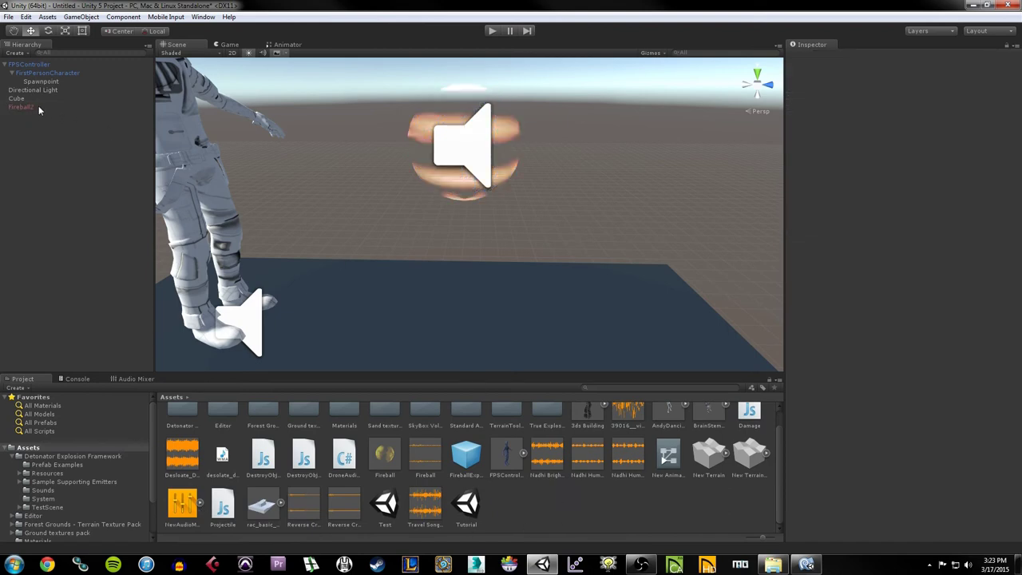
{"action": "left_click_drag", "start_coordinate": [39, 105], "coordinate": [45, 130]}
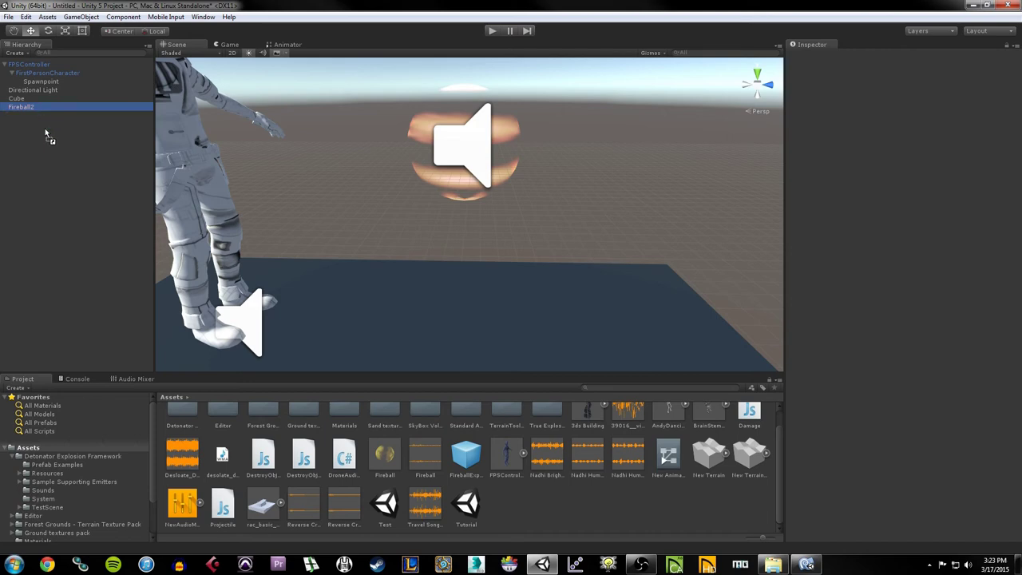
{"action": "left_click_drag", "start_coordinate": [44, 128], "coordinate": [540, 520]}
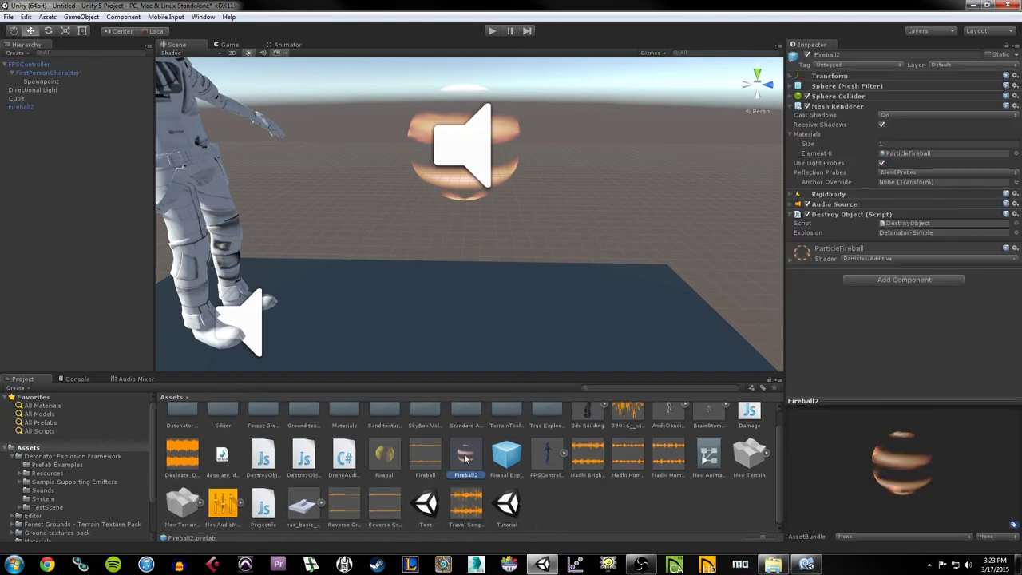
{"action": "left_click", "coordinate": [558, 511]}
Place a test instance of the Fireball2 prefab over the platform in the scene, and delete that instance
{"action": "left_click", "coordinate": [467, 459]}
{"action": "left_click_drag", "start_coordinate": [467, 459], "coordinate": [411, 285]}
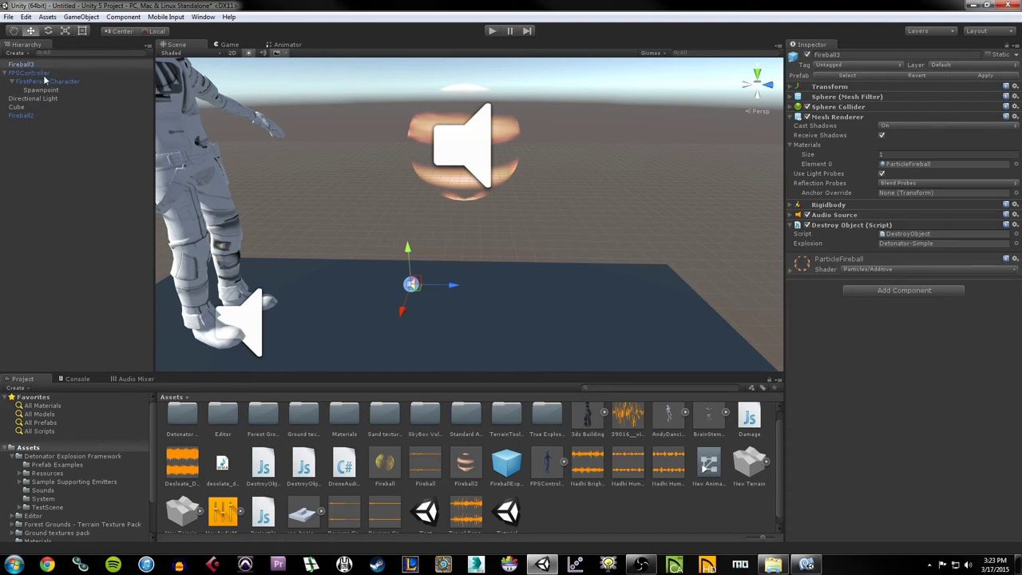
{"action": "key", "text": "Delete"}
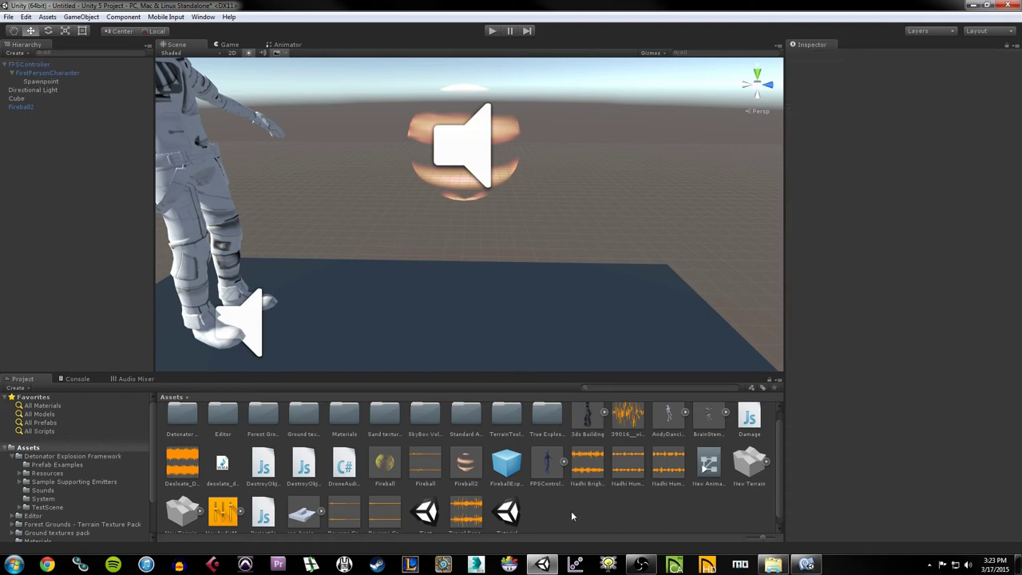
Compare the Fireball2 prefab's components with those of the Fireball2 object in the scene, and clear the selection
{"action": "left_click", "coordinate": [459, 463]}
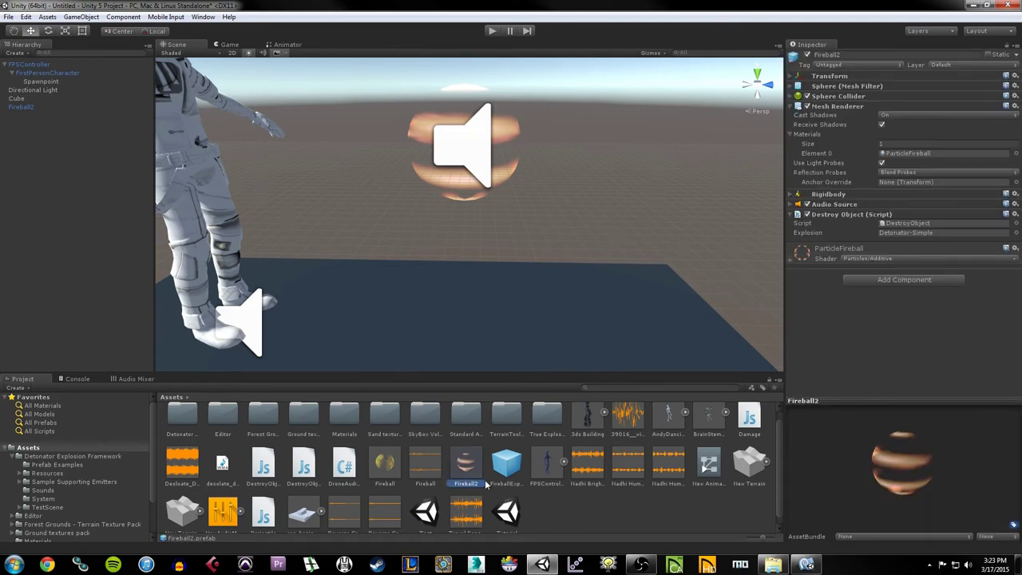
{"action": "left_click", "coordinate": [467, 187]}
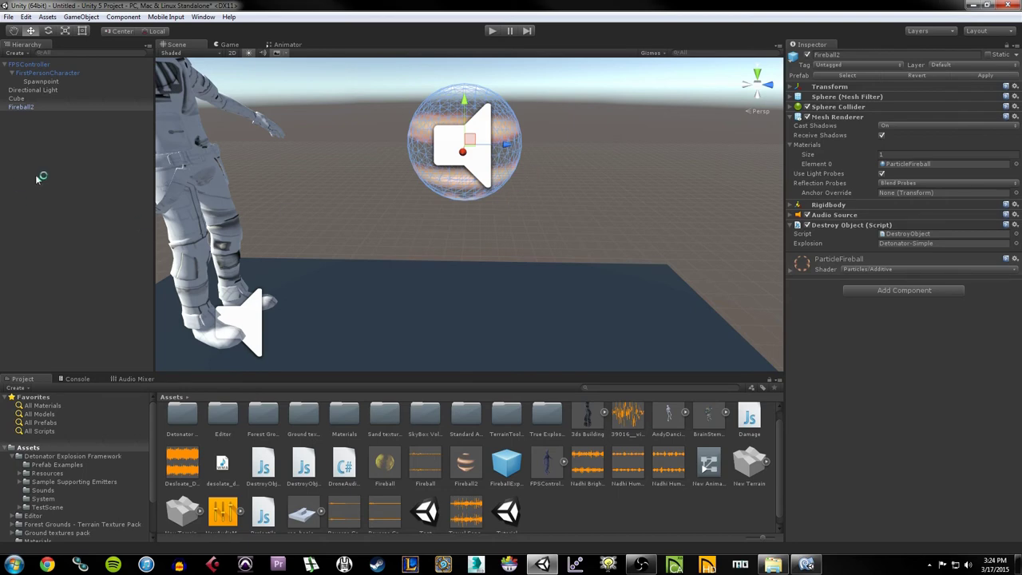
{"action": "left_click", "coordinate": [38, 107]}
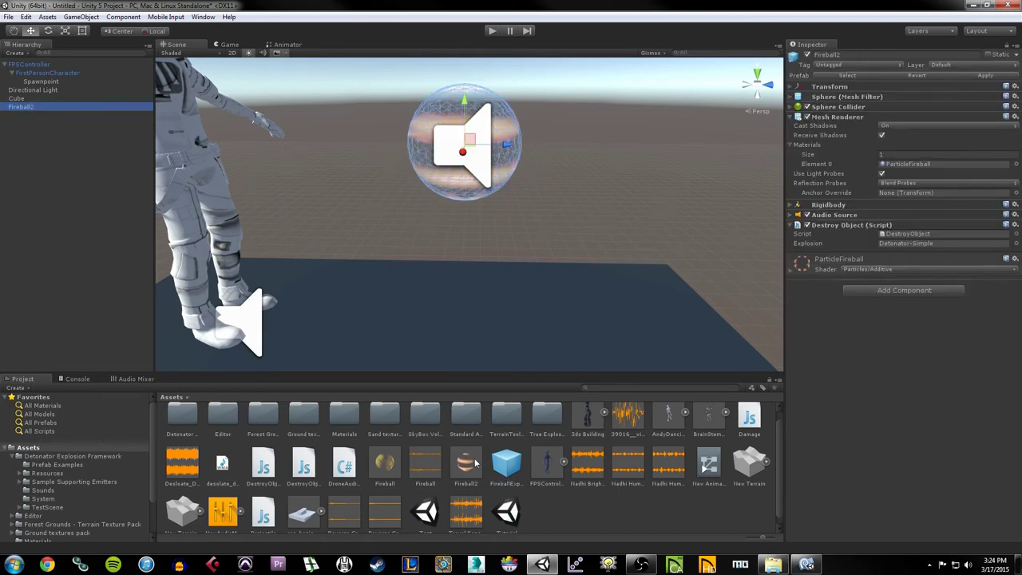
{"action": "left_click", "coordinate": [34, 145]}
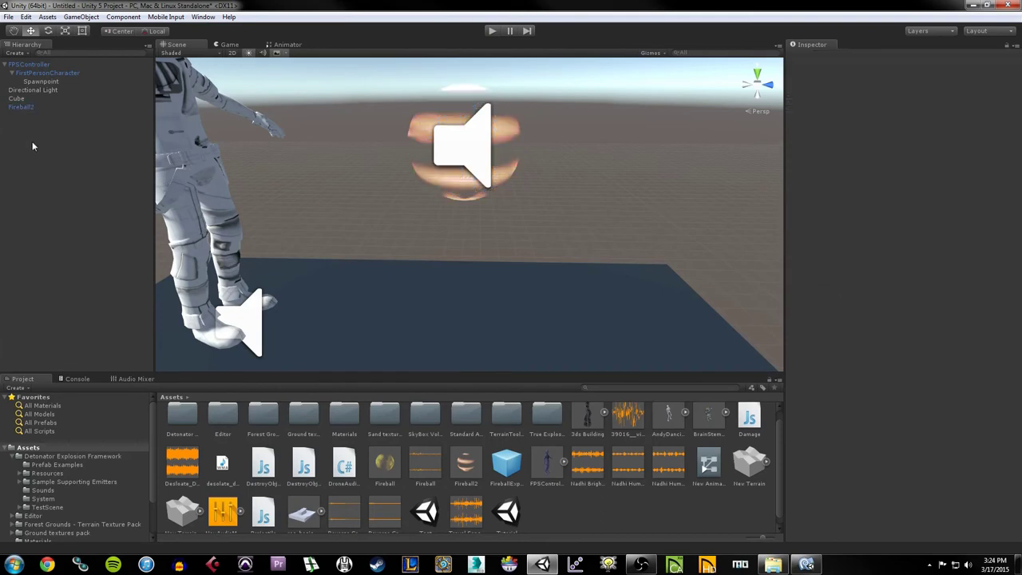
Delete the scene's Fireball2 object, and check the Spawnpoint object and the Fireball2 prefab's components
{"action": "left_click", "coordinate": [36, 109]}
{"action": "key", "text": "Delete"}
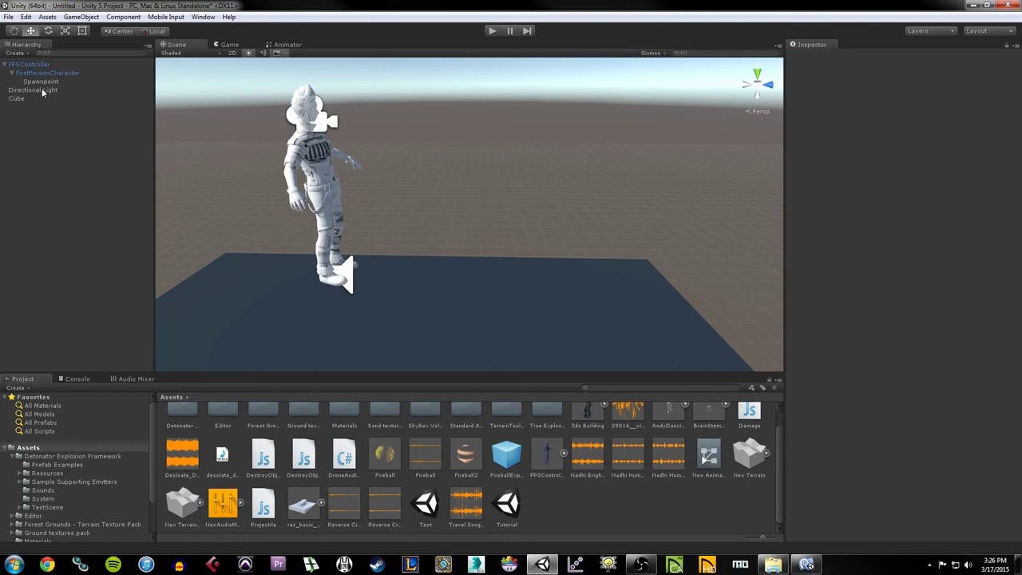
{"action": "left_click", "coordinate": [42, 82]}
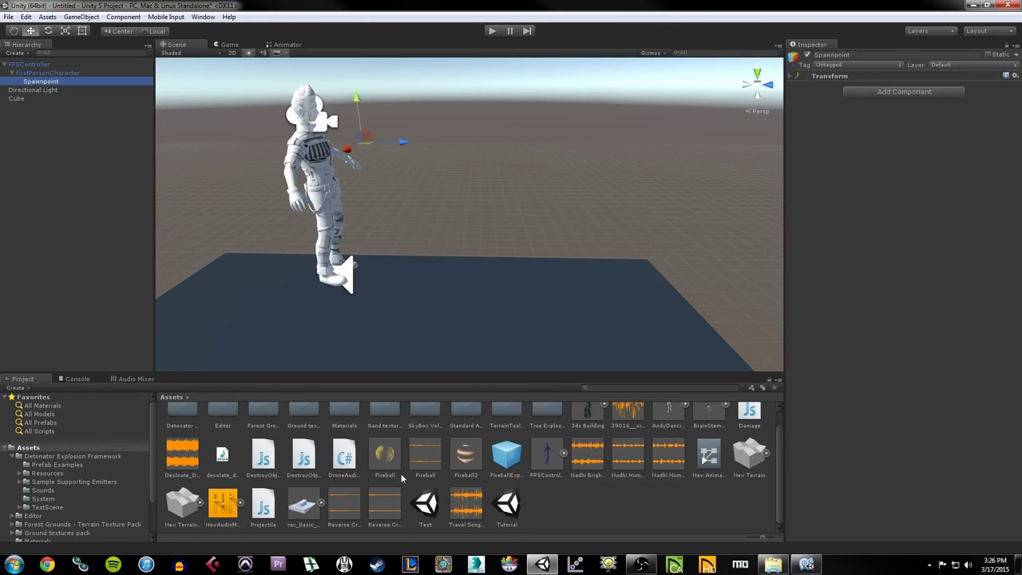
{"action": "left_click", "coordinate": [469, 458]}
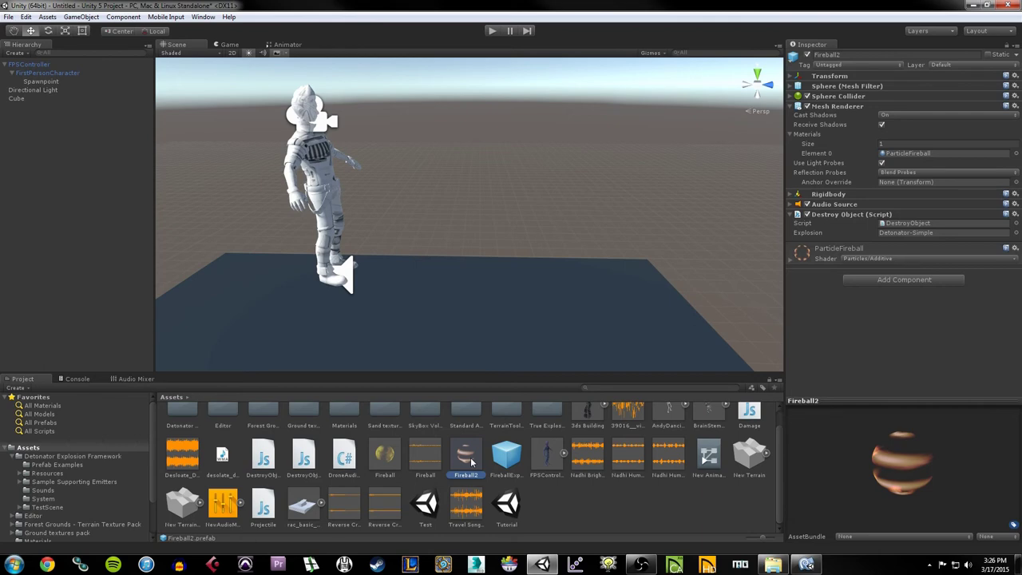
{"action": "left_click", "coordinate": [481, 213]}
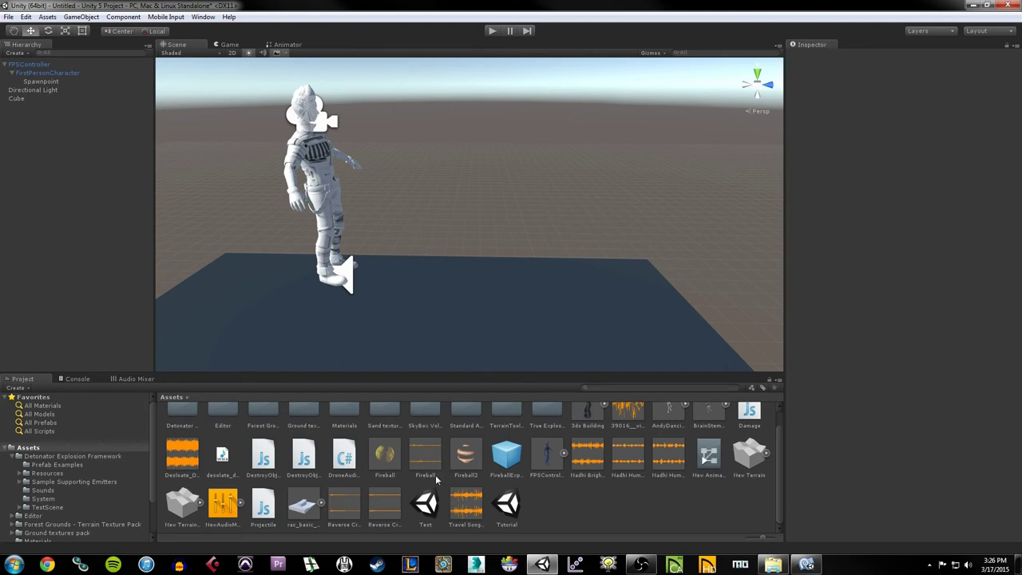
{"action": "right_click", "coordinate": [576, 513]}
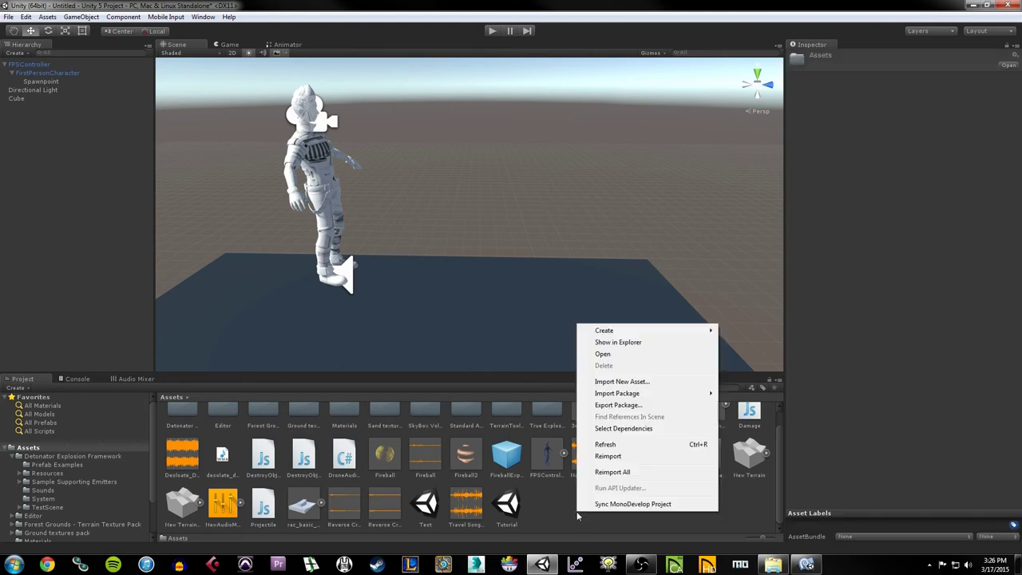
{"action": "mouse_move", "coordinate": [644, 333]}
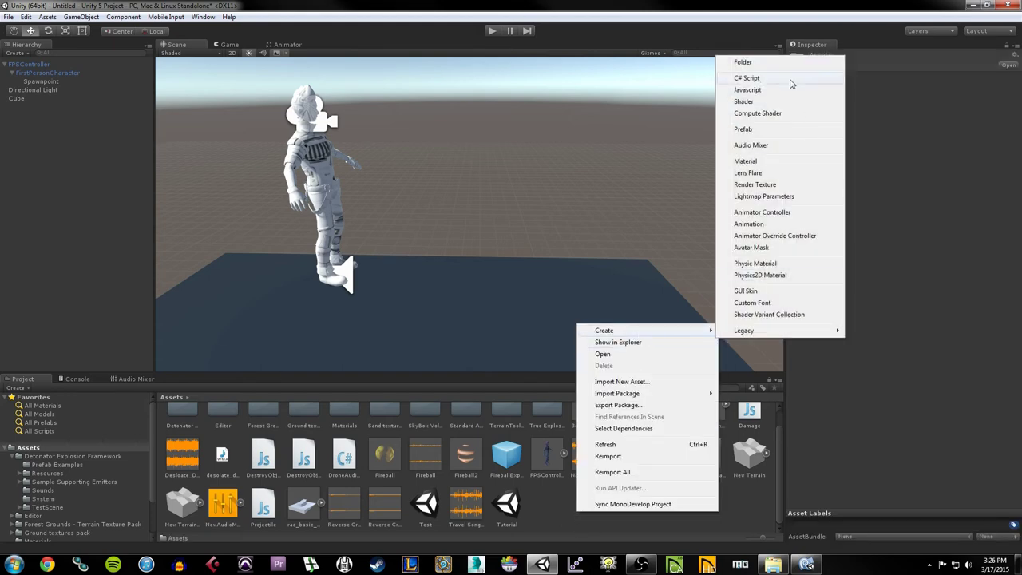
{"action": "left_click", "coordinate": [549, 523]}
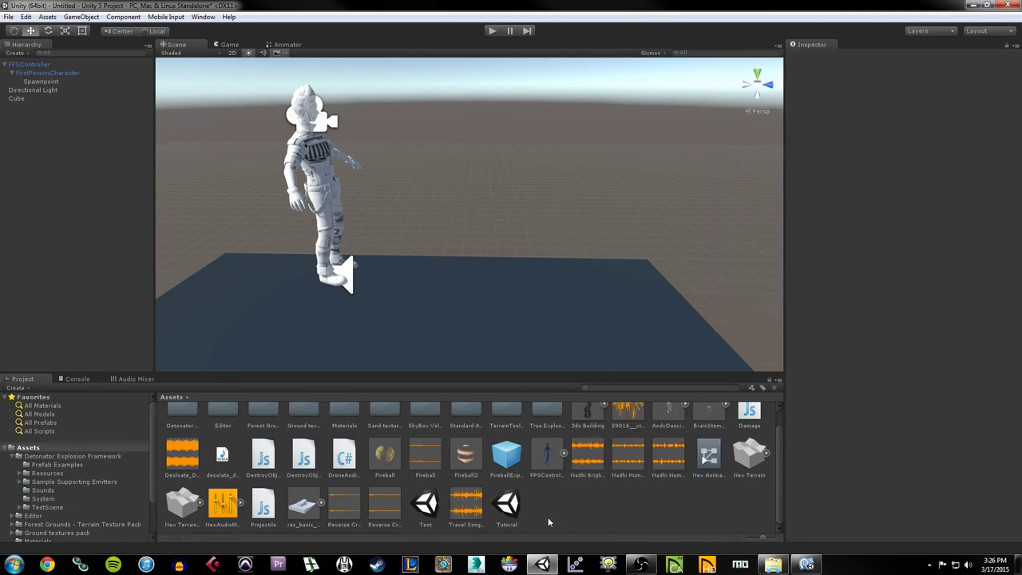
Open the Projectile script in MonoDevelop and look over its variables, Update function and commented-out Spawnpoint line
{"action": "left_click", "coordinate": [257, 507]}
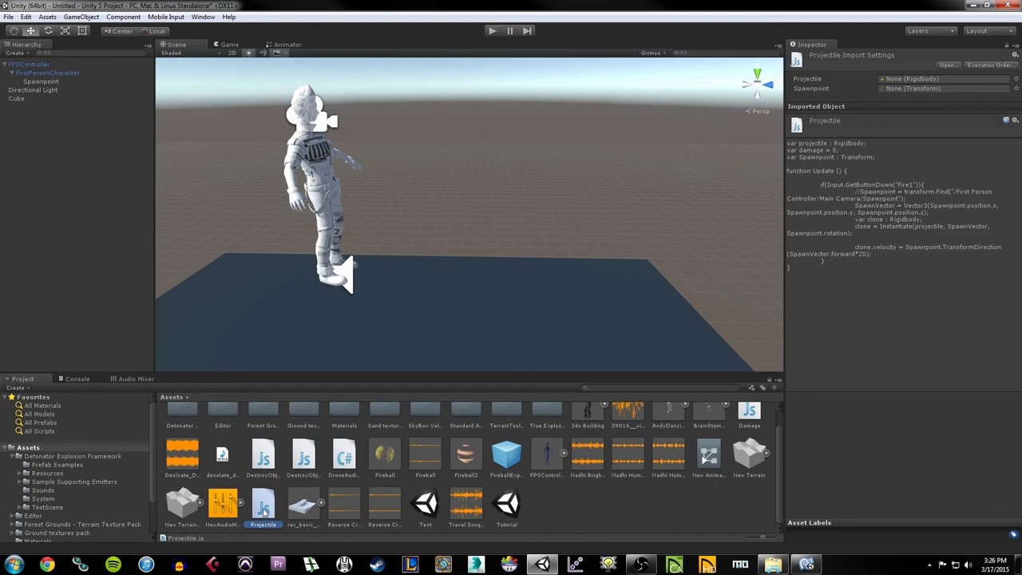
{"action": "left_click", "coordinate": [806, 565]}
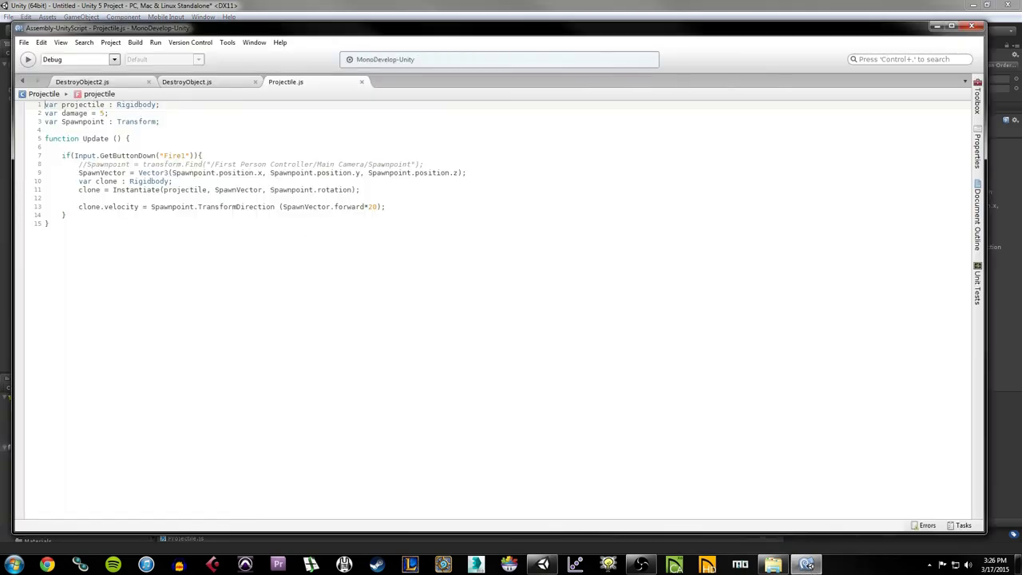
{"action": "left_click", "coordinate": [195, 119]}
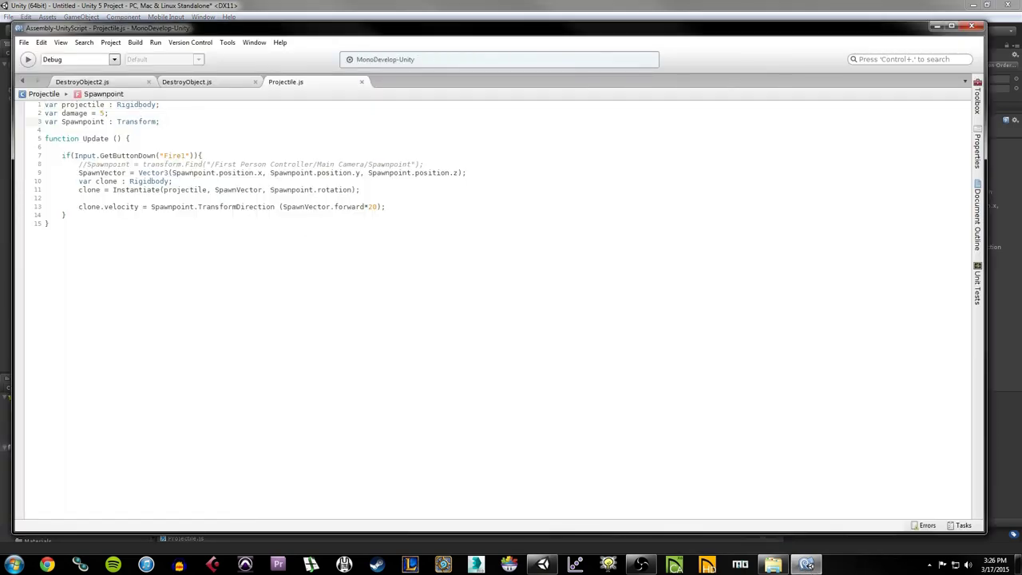
{"action": "left_click_drag", "start_coordinate": [32, 215], "coordinate": [32, 105]}
{"action": "left_click", "coordinate": [255, 190]}
{"action": "left_click", "coordinate": [120, 138]}
{"action": "left_click_drag", "start_coordinate": [159, 121], "coordinate": [45, 105]}
{"action": "left_click_drag", "start_coordinate": [63, 156], "coordinate": [323, 208]}
{"action": "left_click", "coordinate": [360, 206]}
{"action": "mouse_move", "coordinate": [31, 165]}
{"action": "left_mouse_down"}
{"action": "mouse_move", "coordinate": [32, 147]}
{"action": "mouse_move", "coordinate": [38, 163]}
{"action": "left_mouse_up"}
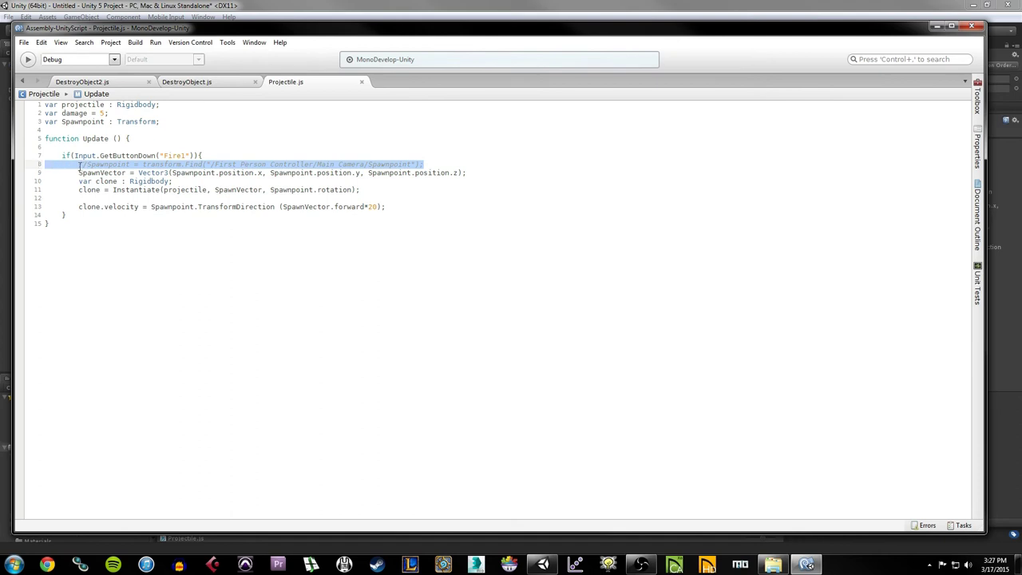
{"action": "left_click", "coordinate": [79, 166]}
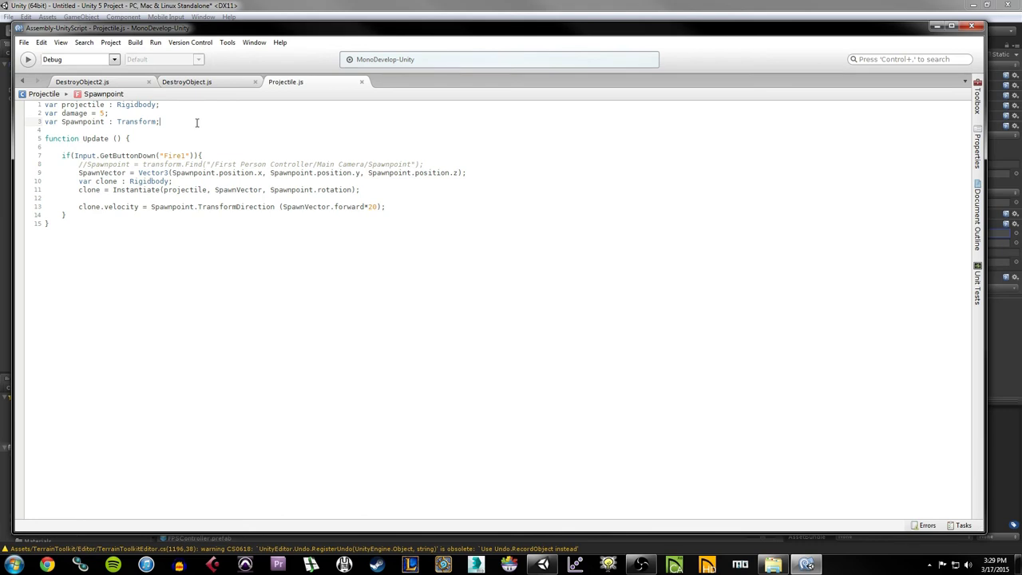
Examine the projectile, damage and Spawnpoint variable declarations at the start of Projectile.js
{"action": "mouse_move", "coordinate": [198, 122]}
{"action": "left_mouse_down"}
{"action": "mouse_move", "coordinate": [13, 105]}
{"action": "mouse_move", "coordinate": [187, 122]}
{"action": "left_mouse_up"}
{"action": "left_click", "coordinate": [92, 113]}
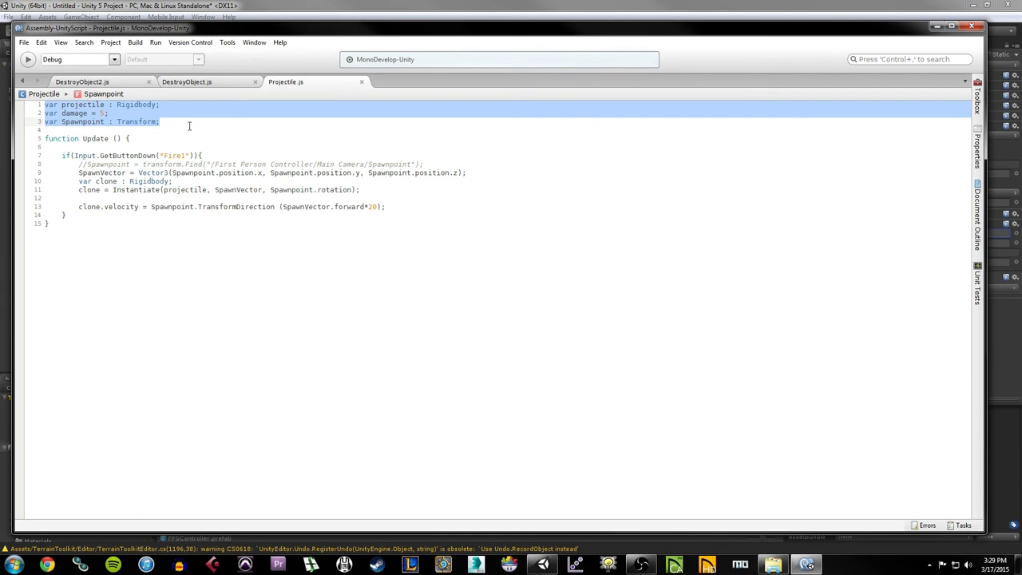
{"action": "left_click", "coordinate": [189, 126]}
{"action": "left_click_drag", "start_coordinate": [33, 121], "coordinate": [35, 105]}
{"action": "left_click", "coordinate": [162, 121]}
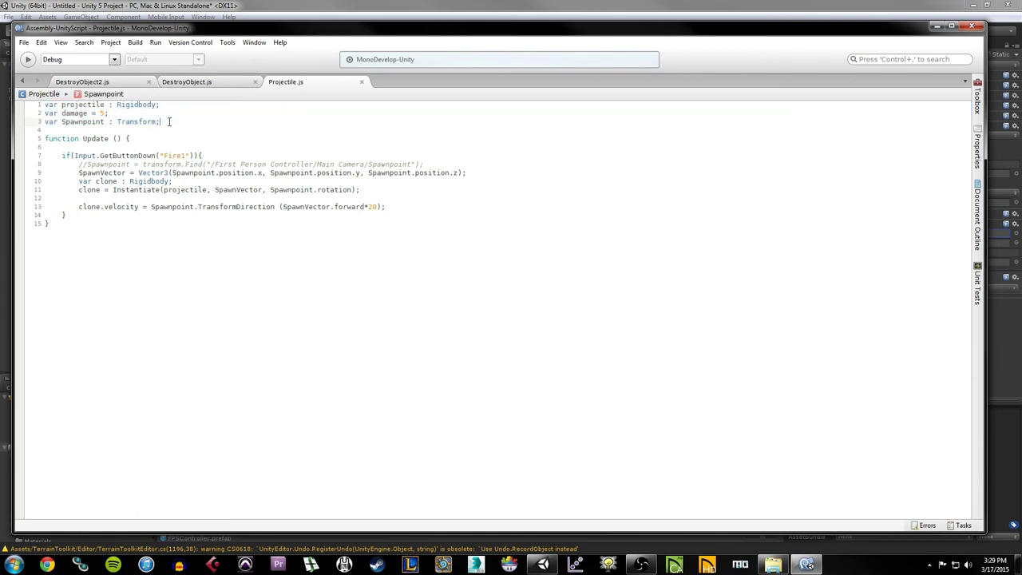
{"action": "left_click_drag", "start_coordinate": [168, 122], "coordinate": [49, 122]}
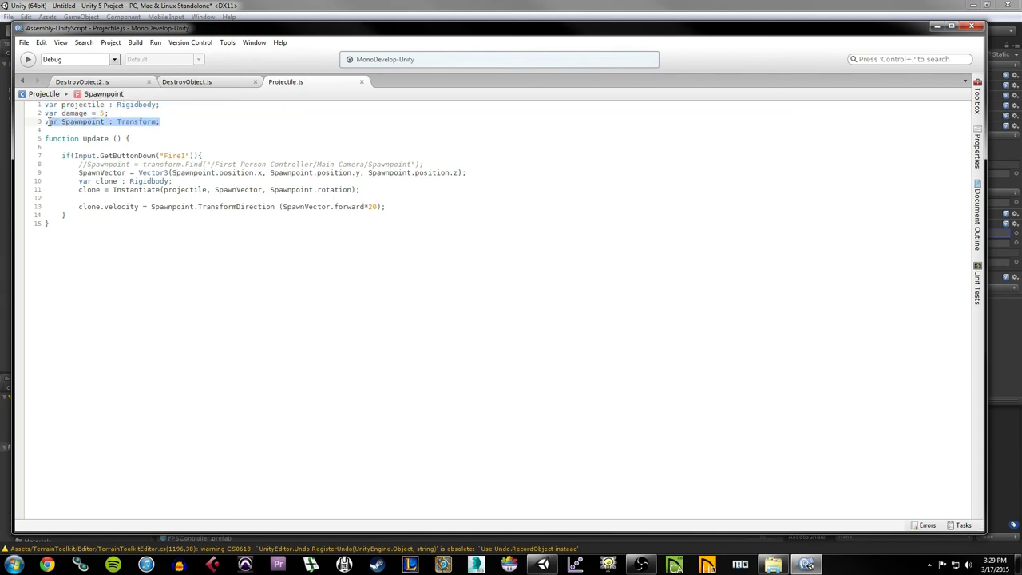
{"action": "left_click", "coordinate": [47, 129]}
Examine the Update function's declaration and the if condition that checks for the "Fire1" button
{"action": "left_click_drag", "start_coordinate": [45, 139], "coordinate": [130, 139]}
{"action": "left_click", "coordinate": [62, 156]}
{"action": "key", "text": "shift+Right"}
{"action": "key", "text": "shift+Right"}
{"action": "key", "text": "shift+Right"}
{"action": "key", "text": "shift+Right"}
{"action": "key", "text": "shift+Right"}
{"action": "key", "text": "shift+Right"}
{"action": "key", "text": "shift+Right"}
{"action": "key", "text": "shift+Right"}
{"action": "key", "text": "shift+Right"}
{"action": "key", "text": "shift+Right"}
{"action": "key", "text": "shift+Right"}
{"action": "key", "text": "shift+Right"}
{"action": "key", "text": "shift+Right"}
{"action": "key", "text": "shift+Right"}
{"action": "key", "text": "shift+Right"}
{"action": "key", "text": "shift+Right"}
{"action": "key", "text": "shift+Right"}
{"action": "key", "text": "shift+Right"}
{"action": "key", "text": "shift+Right"}
{"action": "key", "text": "shift+Right"}
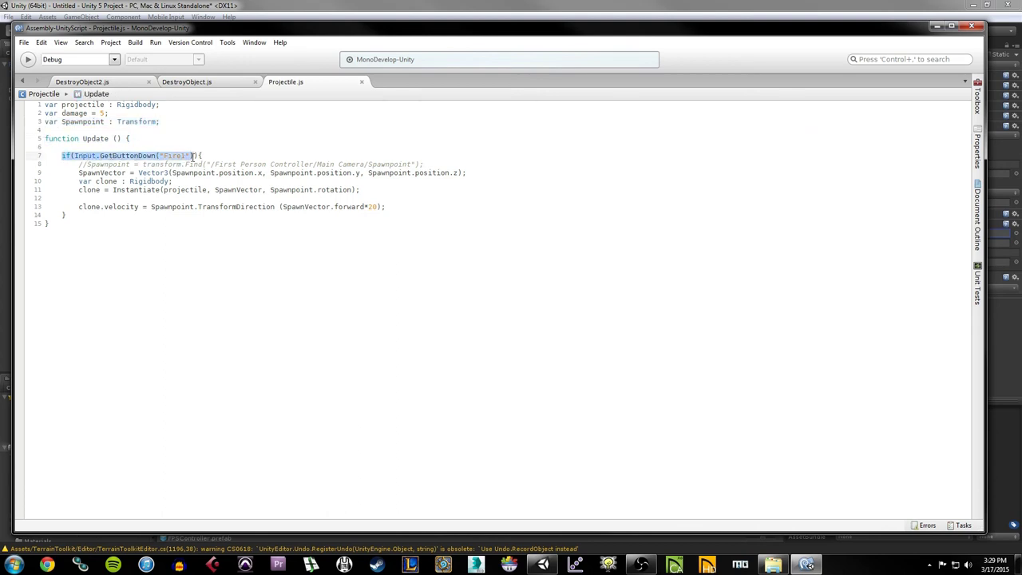
{"action": "left_click", "coordinate": [73, 155]}
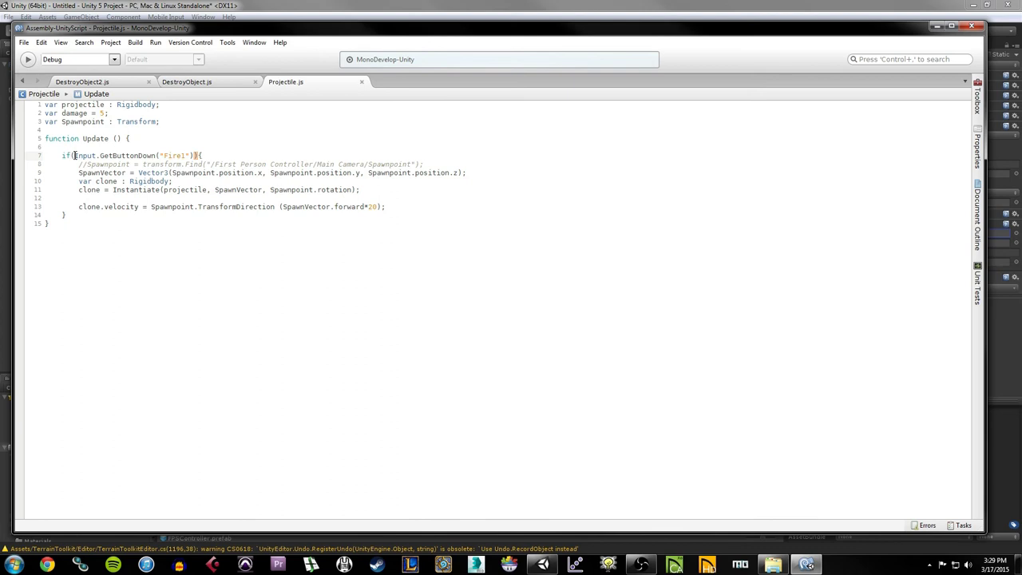
{"action": "left_click_drag", "start_coordinate": [74, 156], "coordinate": [194, 156]}
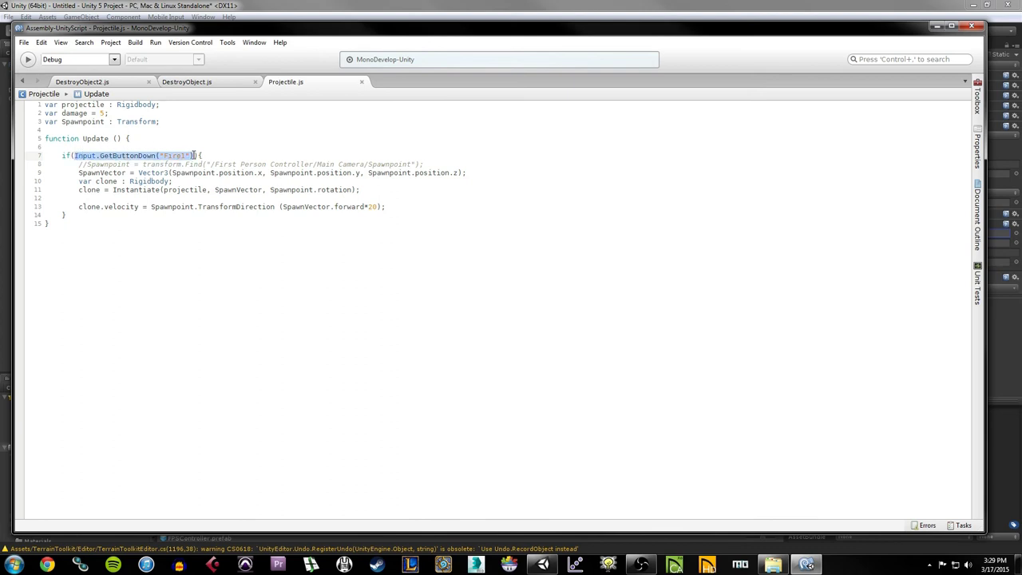
Study the Input.GetButtonDown call and its "Fire1" argument separately within the if statement
{"action": "left_click", "coordinate": [75, 156]}
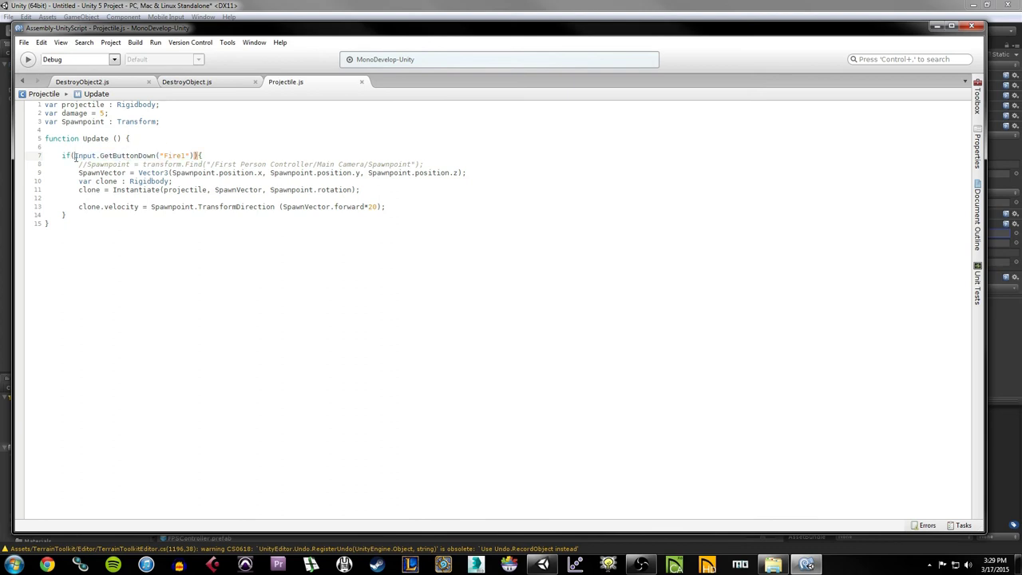
{"action": "left_click", "coordinate": [97, 155]}
{"action": "left_click_drag", "start_coordinate": [156, 155], "coordinate": [76, 156]}
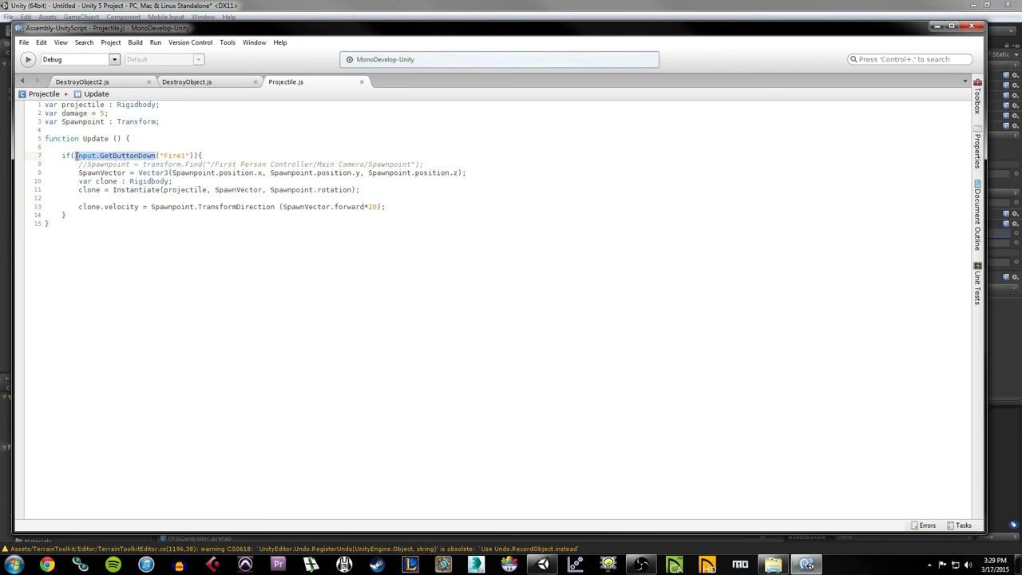
{"action": "left_click", "coordinate": [75, 155]}
{"action": "left_click", "coordinate": [134, 156]}
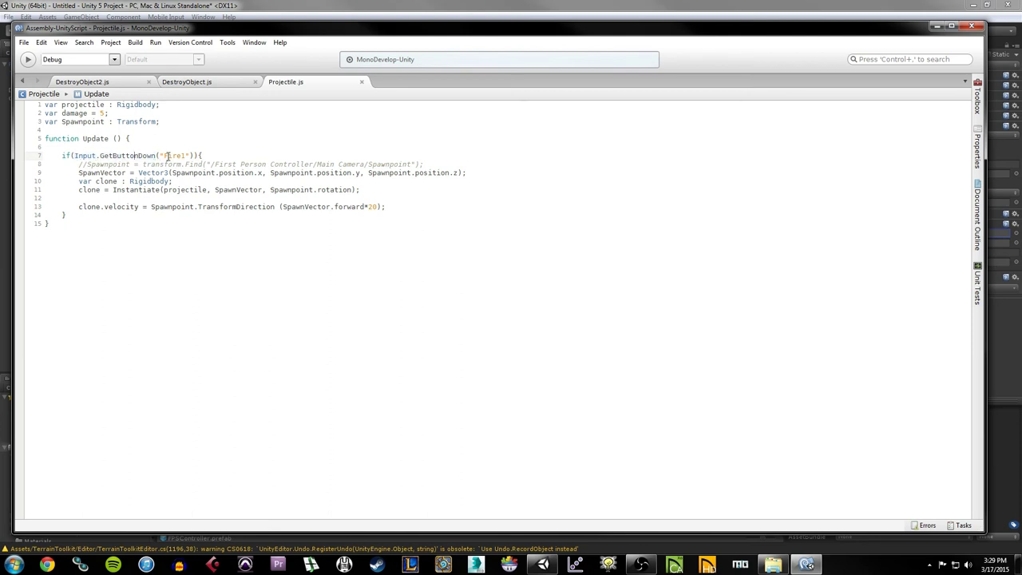
{"action": "left_click_drag", "start_coordinate": [192, 156], "coordinate": [161, 157]}
{"action": "left_click", "coordinate": [159, 155]}
{"action": "left_click_drag", "start_coordinate": [188, 156], "coordinate": [160, 156]}
{"action": "left_click", "coordinate": [191, 156]}
{"action": "left_click", "coordinate": [197, 156]}
{"action": "left_click_drag", "start_coordinate": [196, 155], "coordinate": [53, 156]}
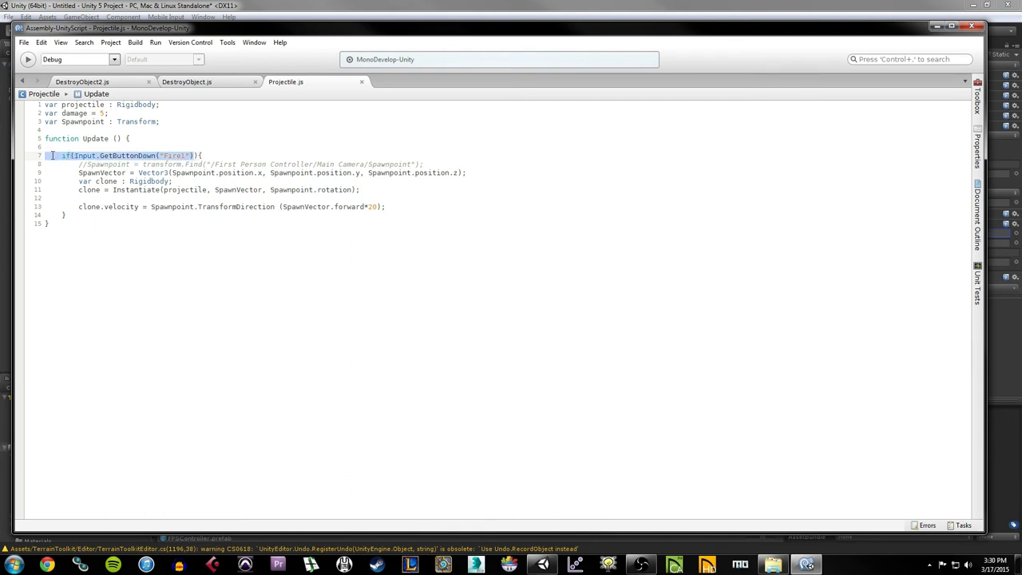
{"action": "left_click", "coordinate": [230, 155]}
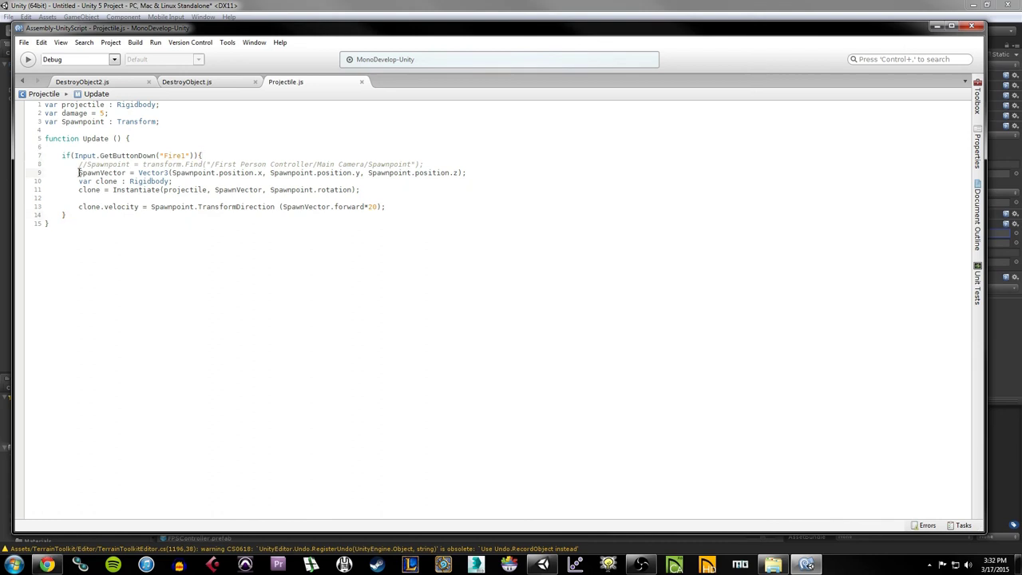
Compare the SpawnVector line's Vector3 arguments with the Vector3 constructor page of the Unity Scripting API in Chrome, and return to the script
{"action": "left_click_drag", "start_coordinate": [78, 172], "coordinate": [466, 172]}
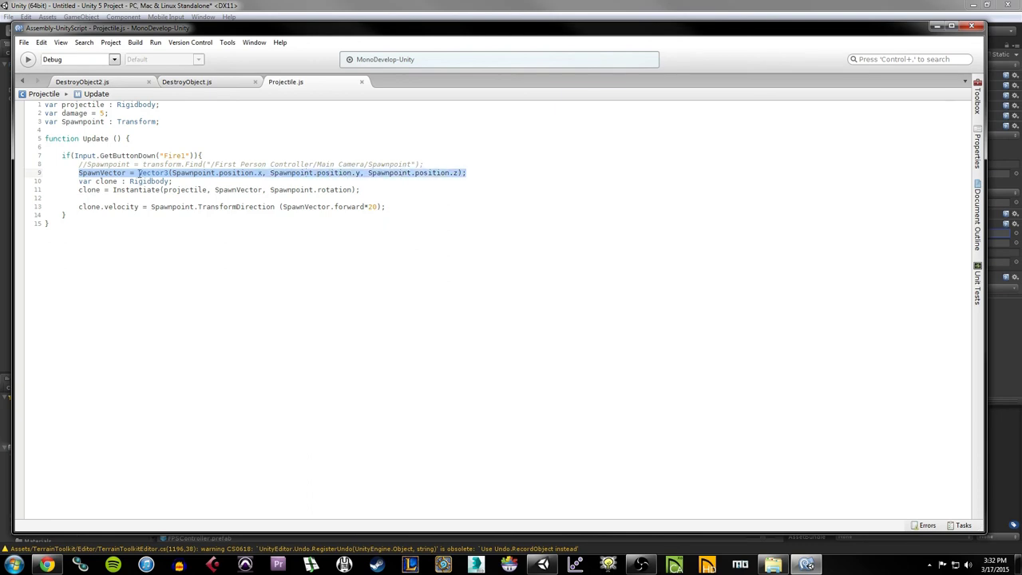
{"action": "left_click", "coordinate": [170, 172]}
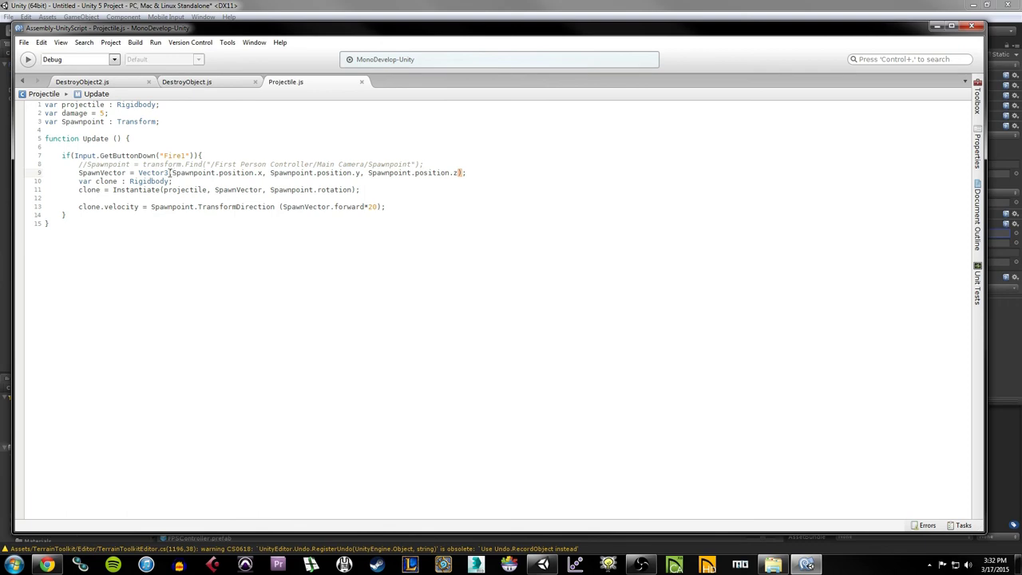
{"action": "left_click_drag", "start_coordinate": [172, 172], "coordinate": [458, 173]}
{"action": "key", "text": "alt+Tab"}
{"action": "key", "text": "alt+Tab"}
{"action": "key", "text": "alt+Tab"}
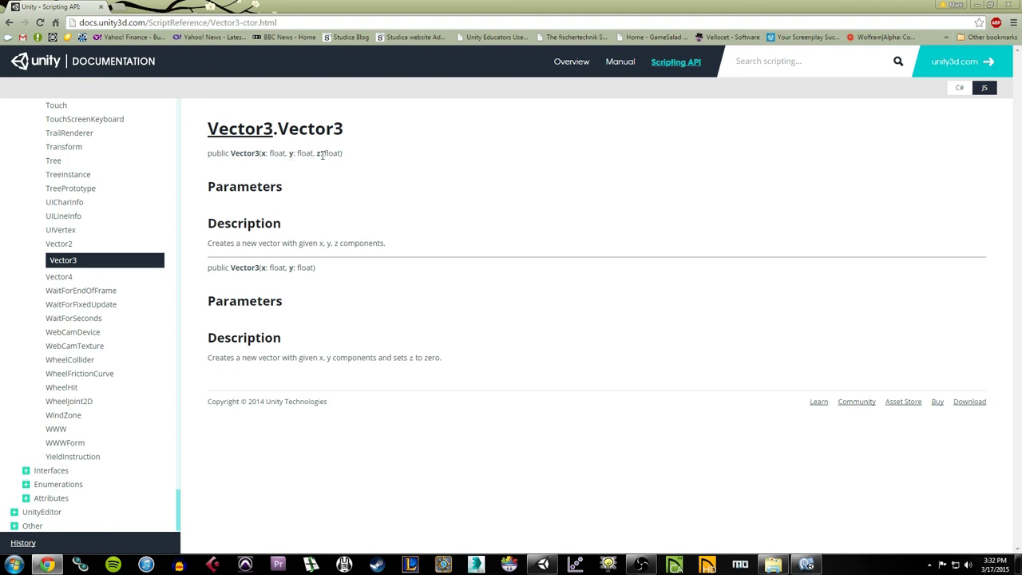
{"action": "left_click_drag", "start_coordinate": [343, 152], "coordinate": [261, 152]}
{"action": "left_click", "coordinate": [383, 157]}
{"action": "key", "text": "alt+Tab"}
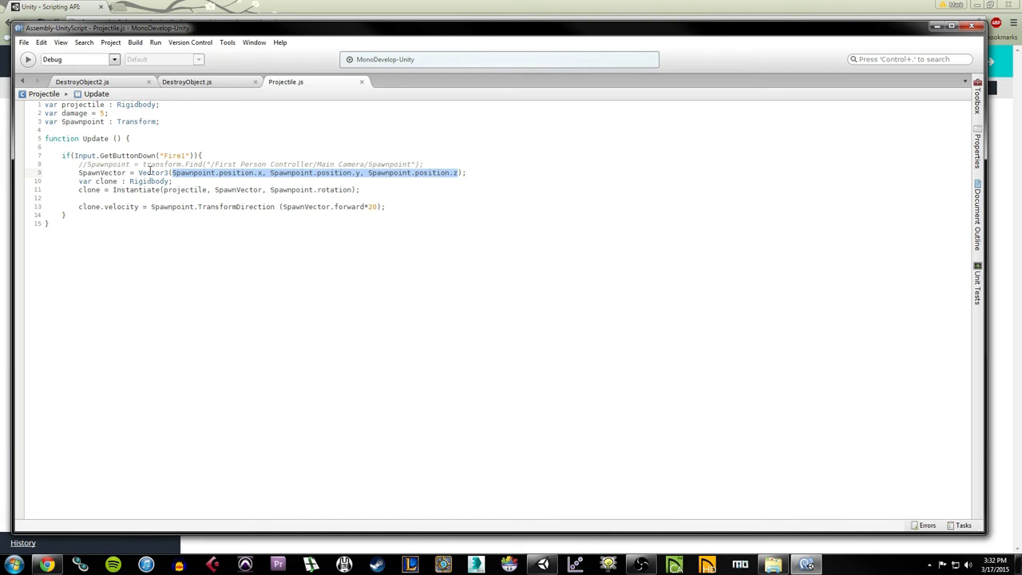
Examine the Spawnpoint.position x, y and z arguments passed to Vector3 in the SpawnVector line
{"action": "left_click", "coordinate": [171, 173]}
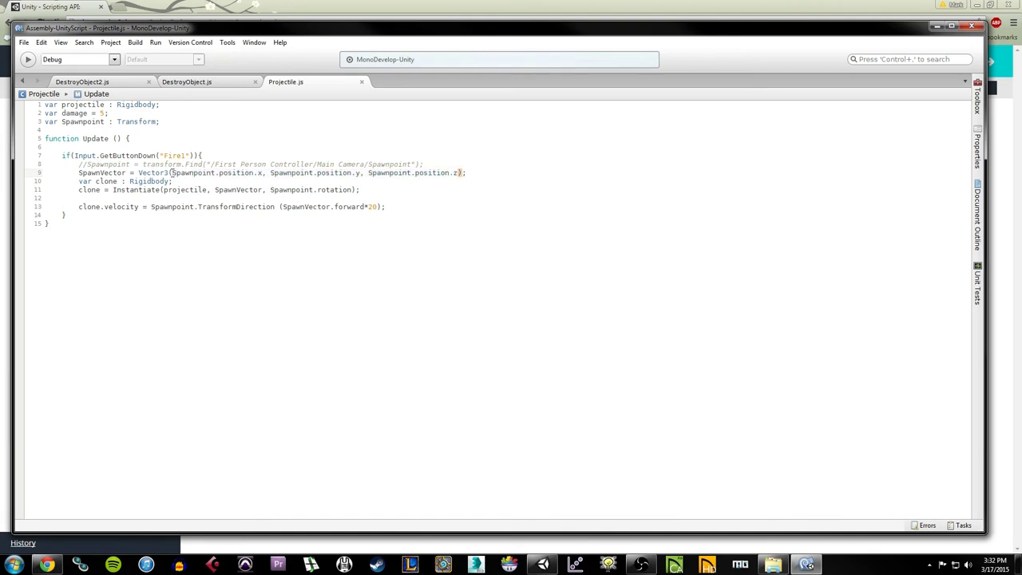
{"action": "left_click_drag", "start_coordinate": [171, 173], "coordinate": [263, 173]}
{"action": "left_click", "coordinate": [306, 172]}
{"action": "left_click_drag", "start_coordinate": [173, 172], "coordinate": [360, 172]}
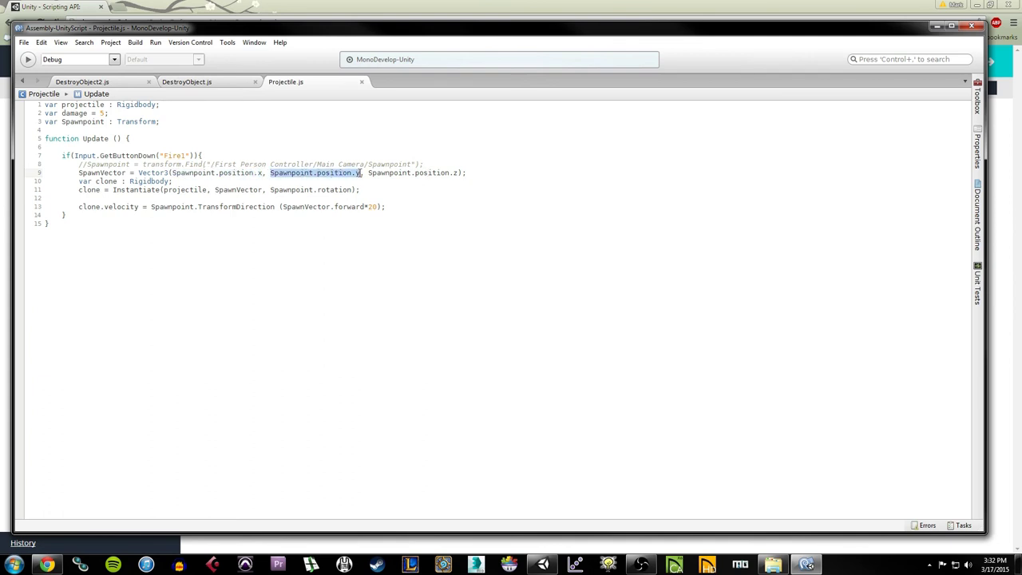
{"action": "left_click_drag", "start_coordinate": [172, 172], "coordinate": [263, 172]}
{"action": "left_click", "coordinate": [264, 172]}
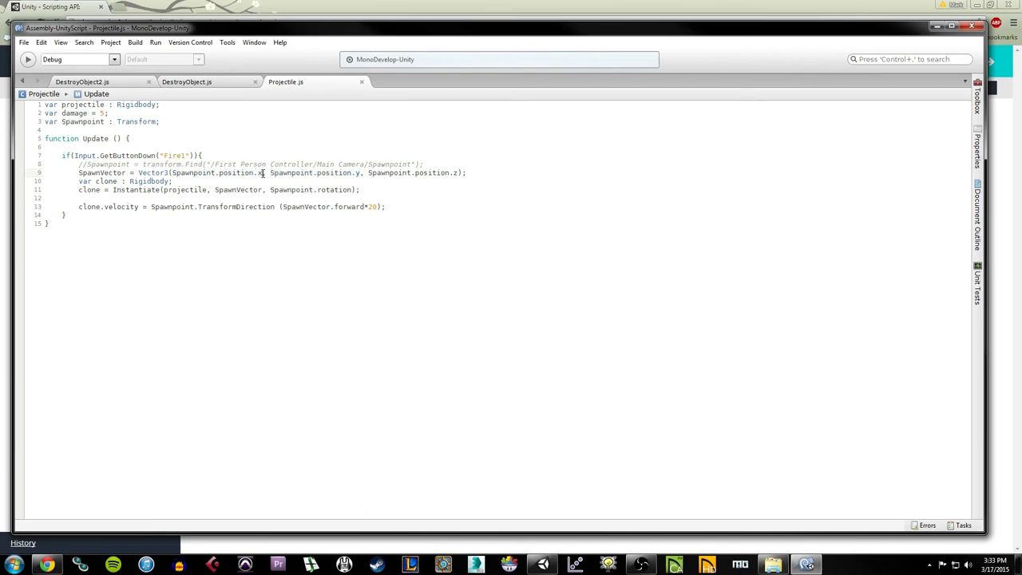
{"action": "mouse_move", "coordinate": [263, 173]}
{"action": "left_mouse_down"}
{"action": "mouse_move", "coordinate": [173, 172]}
{"action": "mouse_move", "coordinate": [259, 173]}
{"action": "left_mouse_up"}
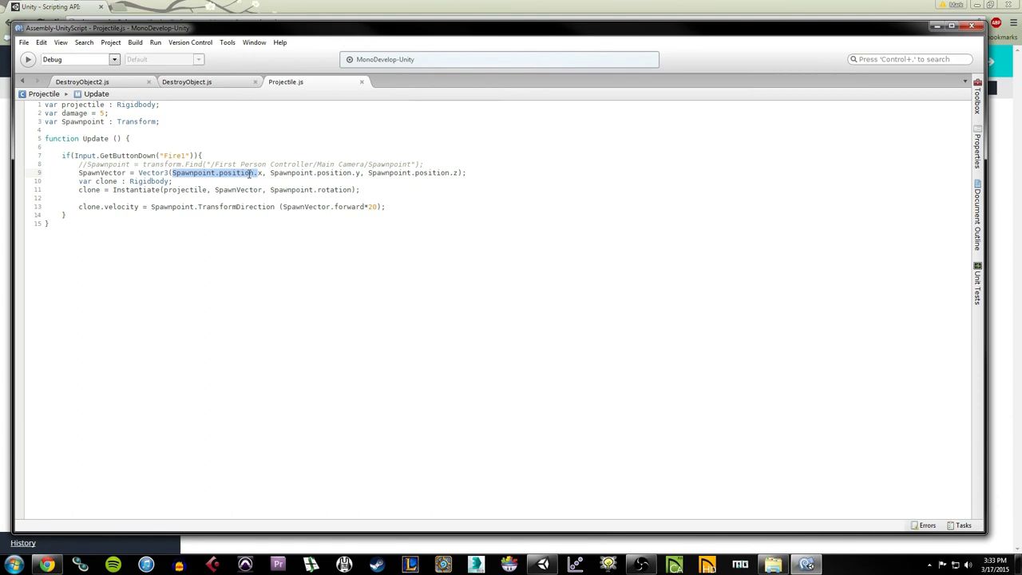
{"action": "left_click", "coordinate": [172, 172]}
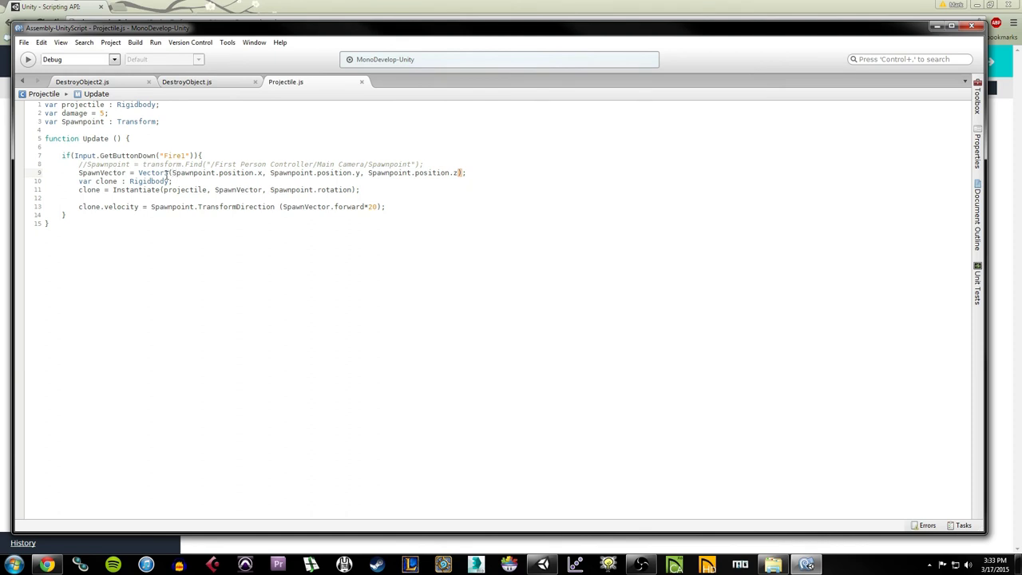
{"action": "left_click", "coordinate": [459, 172]}
{"action": "left_click_drag", "start_coordinate": [459, 172], "coordinate": [170, 173]}
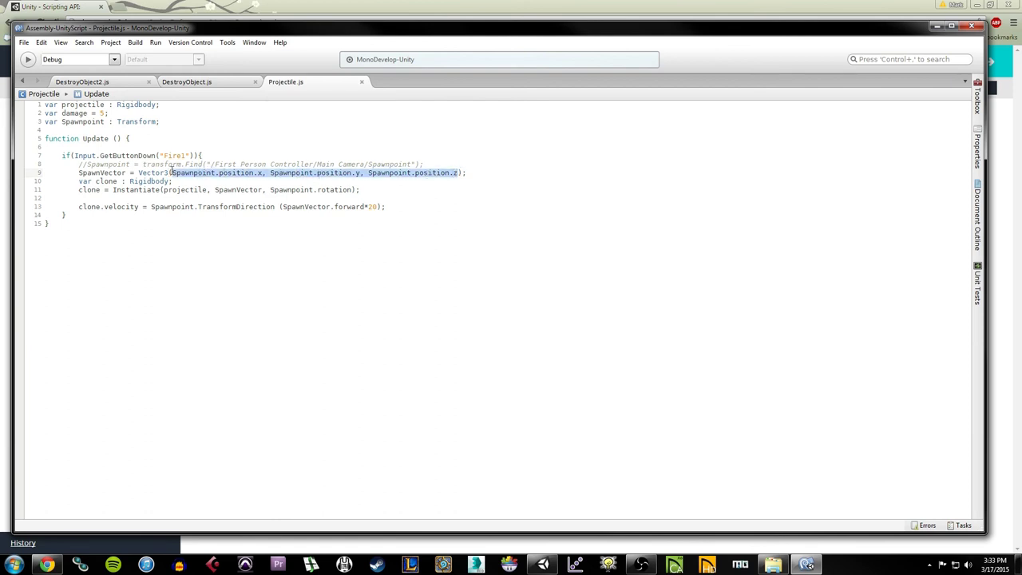
{"action": "left_click", "coordinate": [172, 181]}
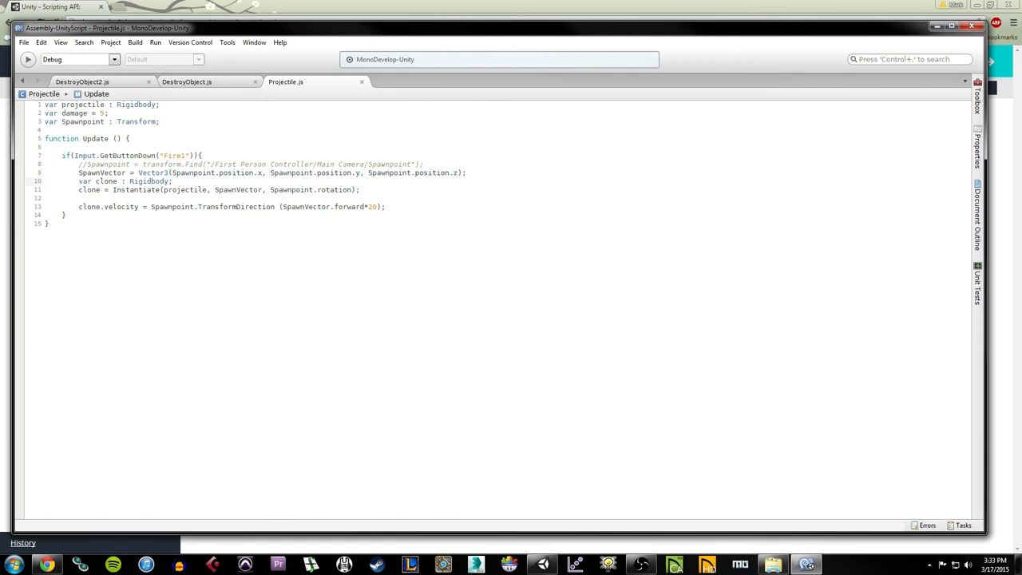
{"action": "left_click", "coordinate": [171, 172]}
{"action": "left_click_drag", "start_coordinate": [171, 172], "coordinate": [458, 172]}
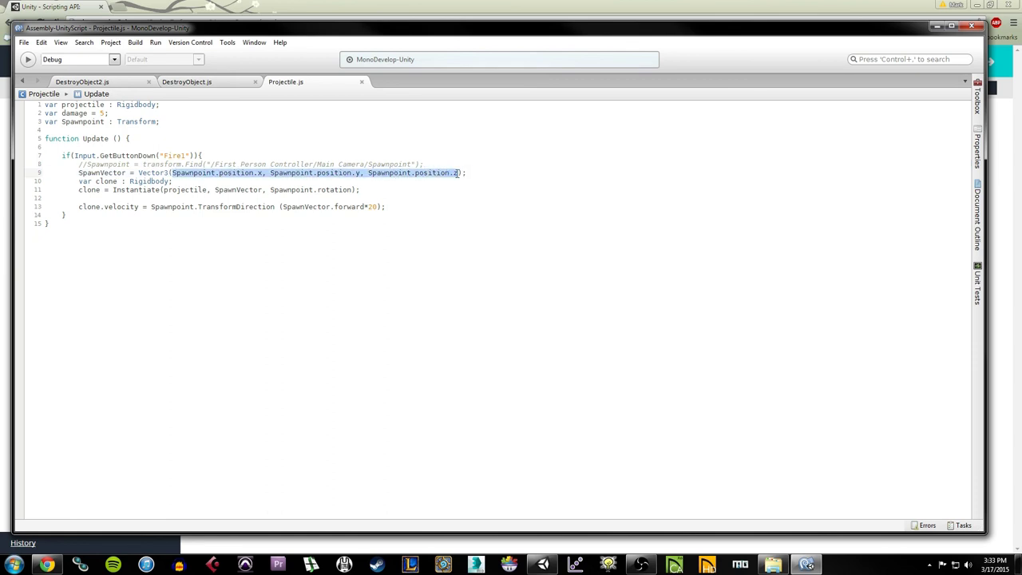
Examine the clone variable's Rigidbody declaration, and trace the projectile argument of the Instantiate call to its variable declaration
{"action": "left_click", "coordinate": [458, 173]}
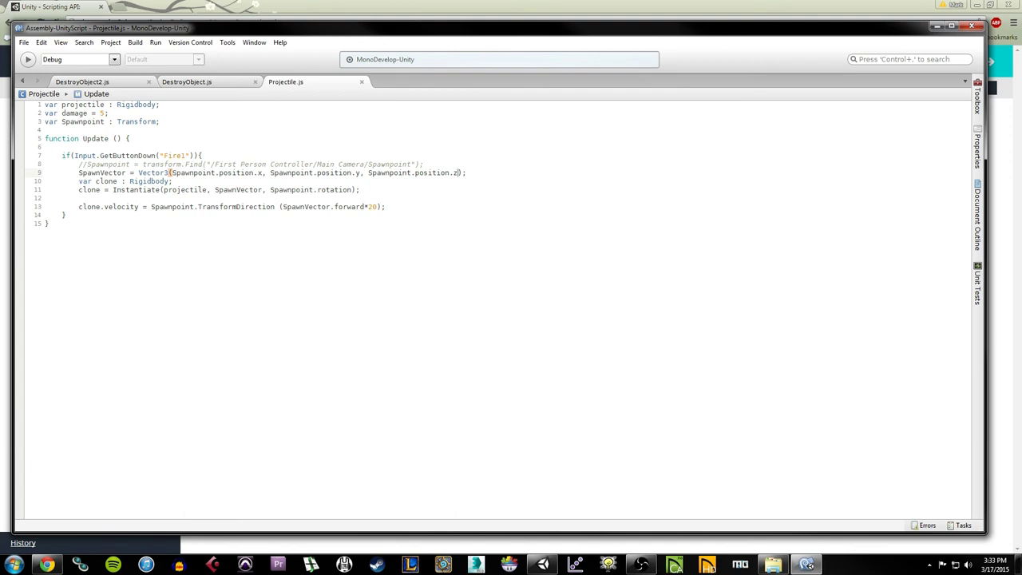
{"action": "left_click_drag", "start_coordinate": [78, 181], "coordinate": [174, 181]}
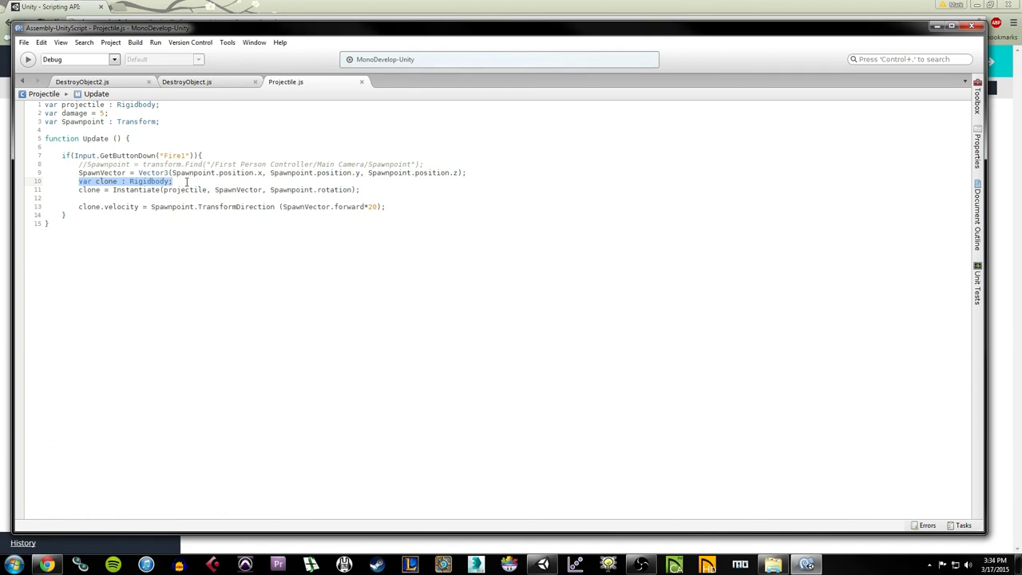
{"action": "left_click", "coordinate": [187, 182]}
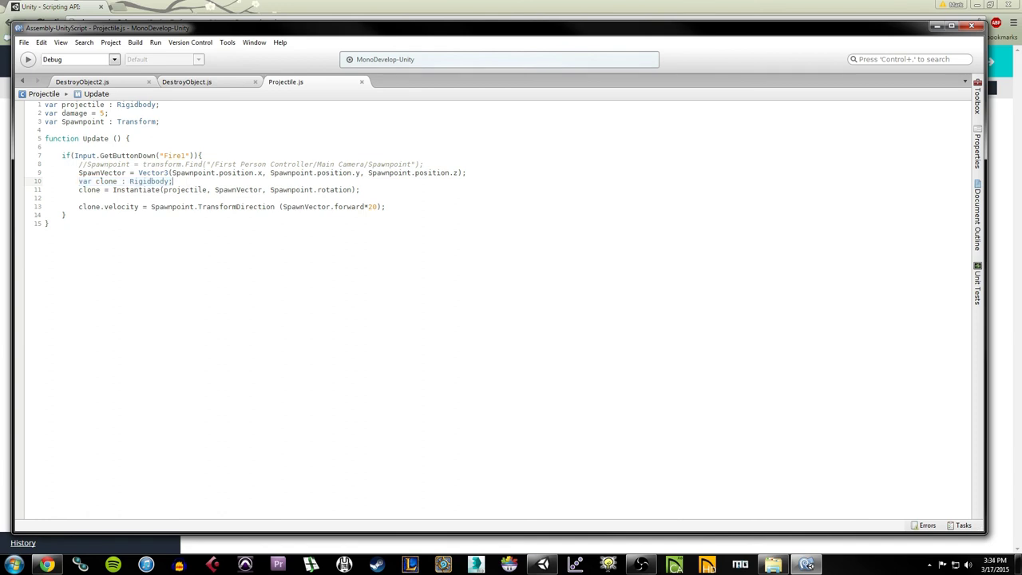
{"action": "left_click_drag", "start_coordinate": [79, 190], "coordinate": [208, 191]}
{"action": "key", "text": "F12"}
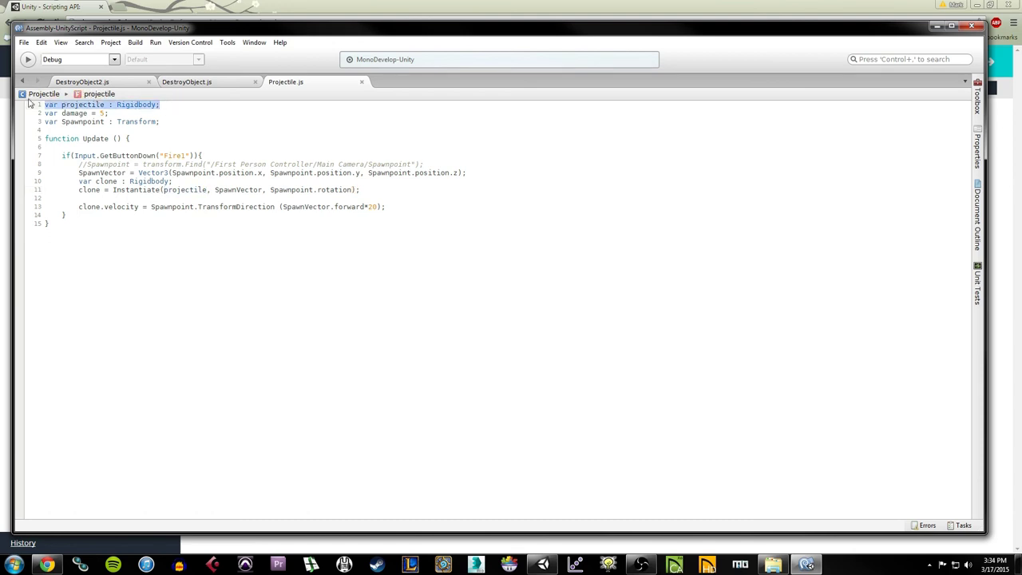
Examine the SpawnVector and Spawnpoint.rotation arguments of the Instantiate call, tracing SpawnVector to its Vector3 assignment
{"action": "left_click_drag", "start_coordinate": [214, 189], "coordinate": [264, 185]}
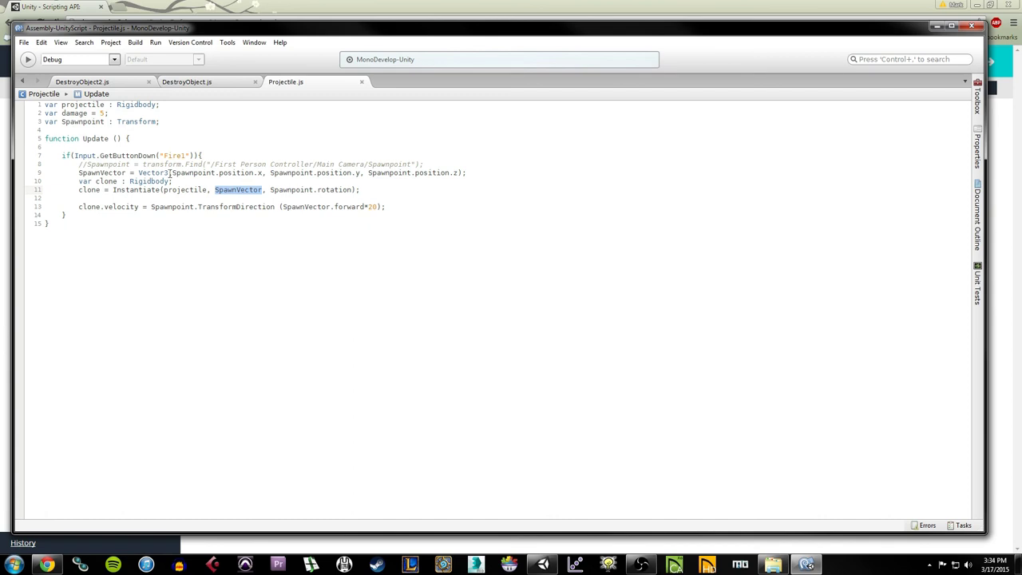
{"action": "left_click_drag", "start_coordinate": [168, 172], "coordinate": [78, 172]}
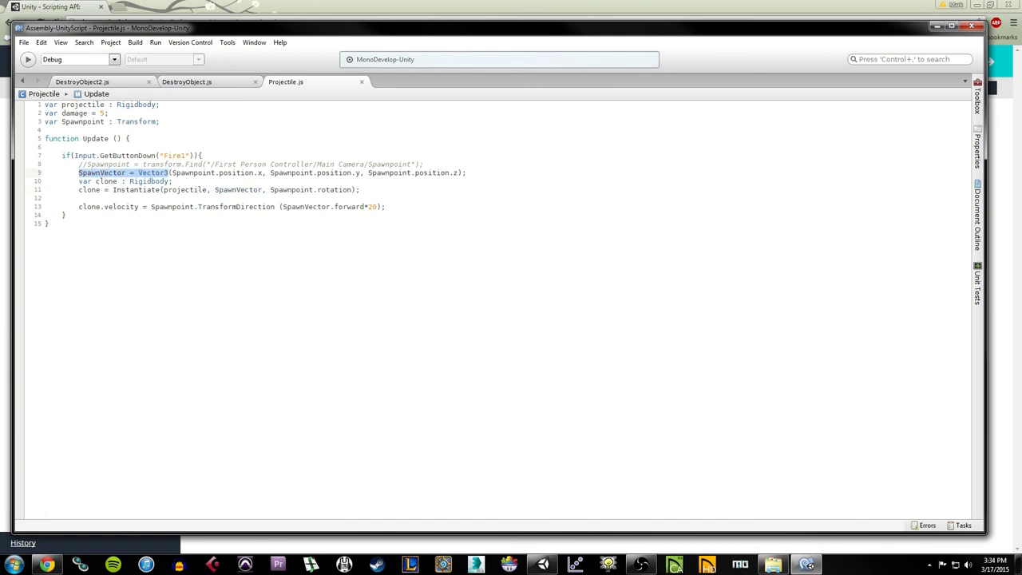
{"action": "left_click_drag", "start_coordinate": [215, 189], "coordinate": [353, 189]}
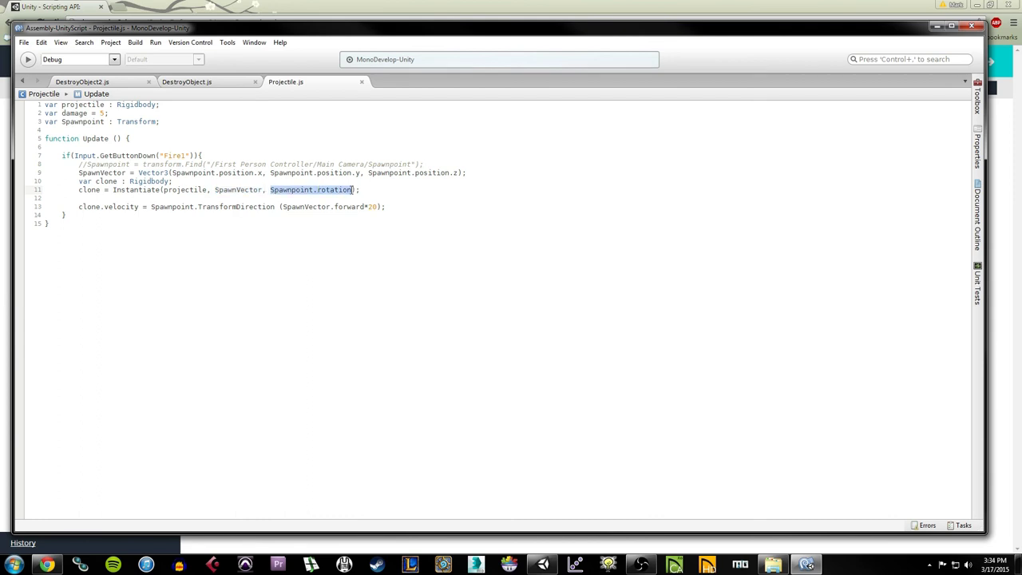
{"action": "left_click", "coordinate": [375, 190]}
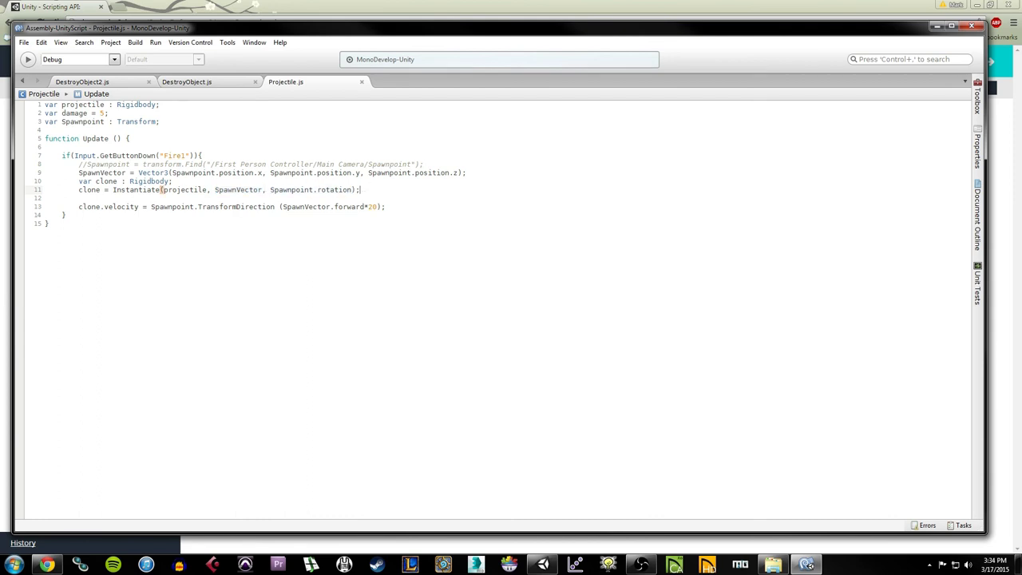
Study clone.velocity and Spawnpoint.TransformDirection in the velocity line alongside the Instantiate call
{"action": "left_click", "coordinate": [76, 203]}
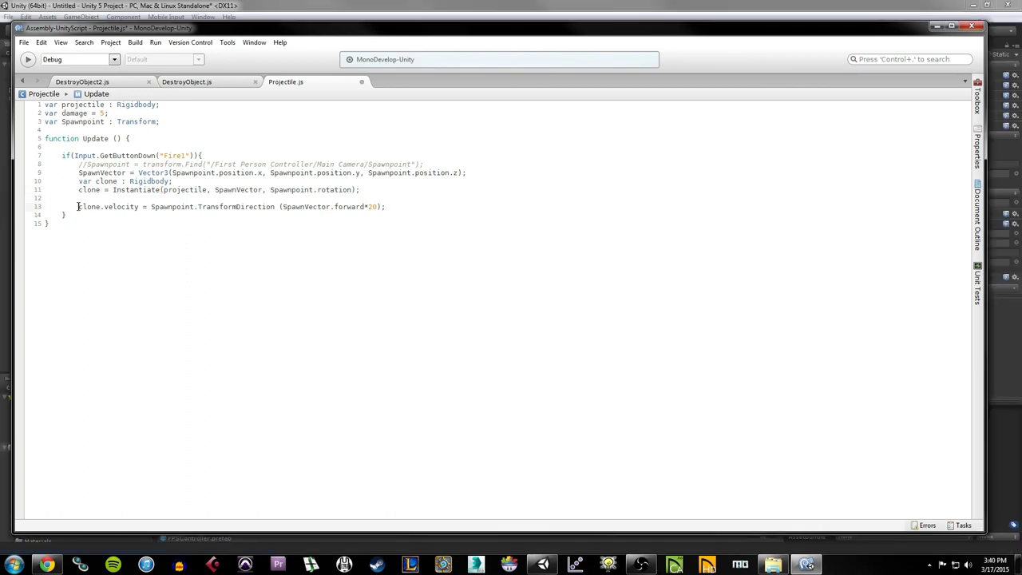
{"action": "left_click_drag", "start_coordinate": [78, 206], "coordinate": [140, 206]}
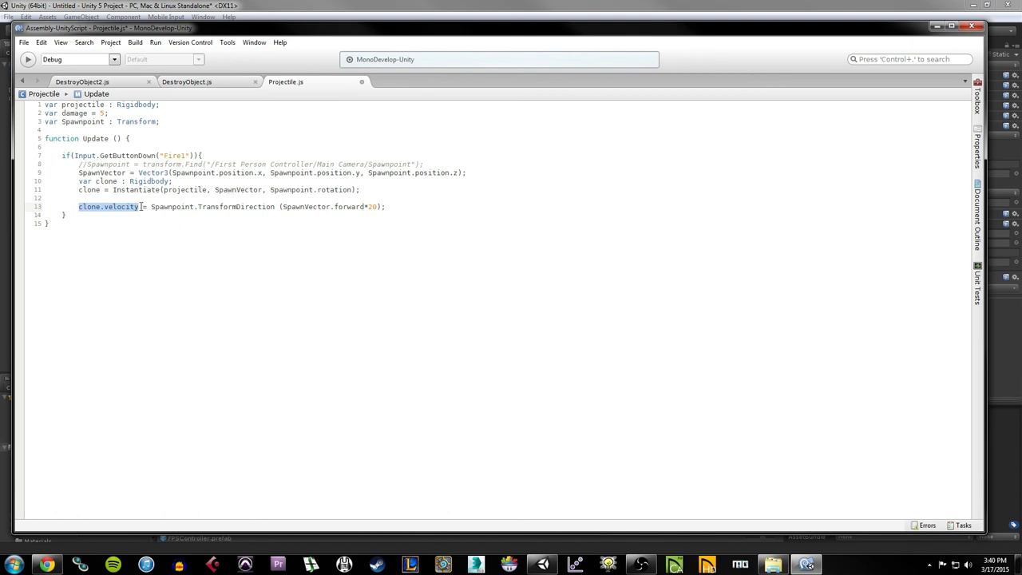
{"action": "left_click", "coordinate": [140, 206]}
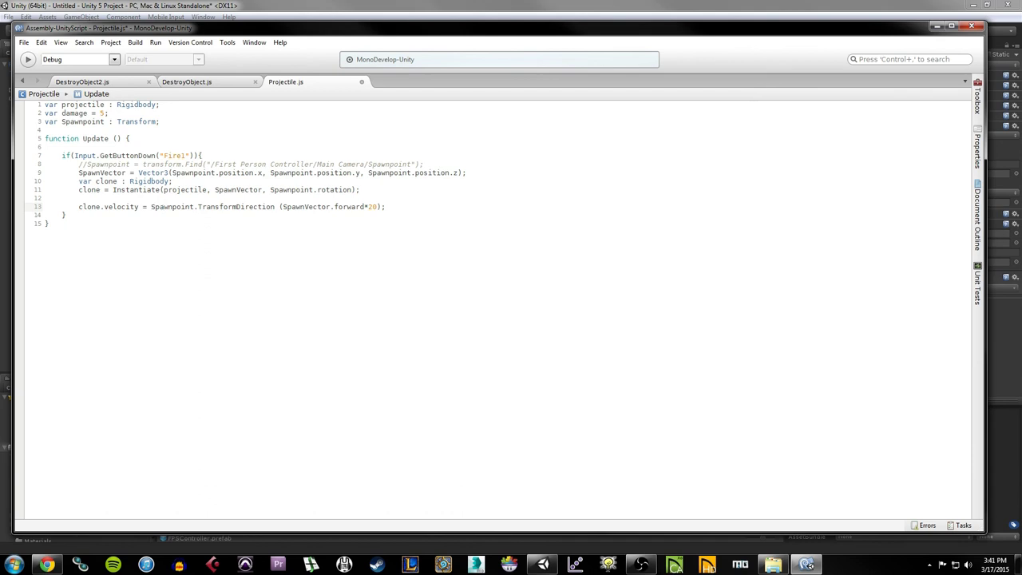
{"action": "left_click_drag", "start_coordinate": [152, 207], "coordinate": [275, 207]}
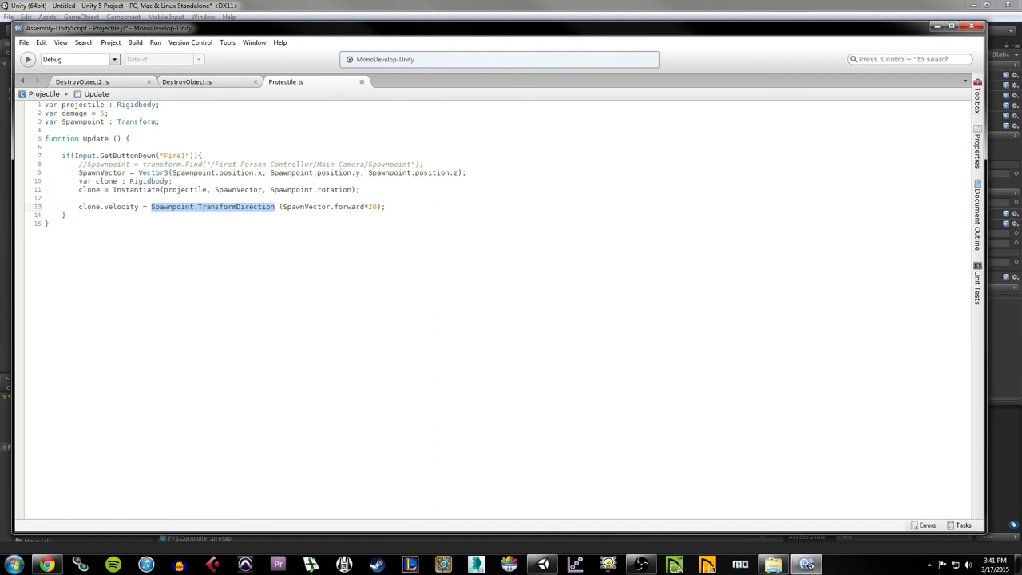
{"action": "left_click", "coordinate": [78, 189]}
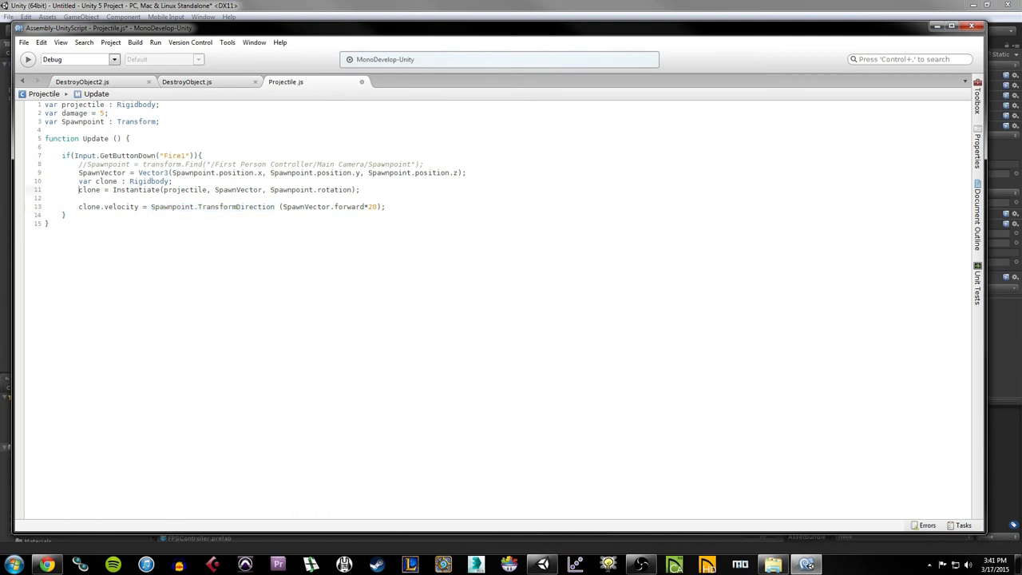
{"action": "left_click_drag", "start_coordinate": [113, 189], "coordinate": [163, 189]}
{"action": "left_click_drag", "start_coordinate": [274, 206], "coordinate": [151, 206]}
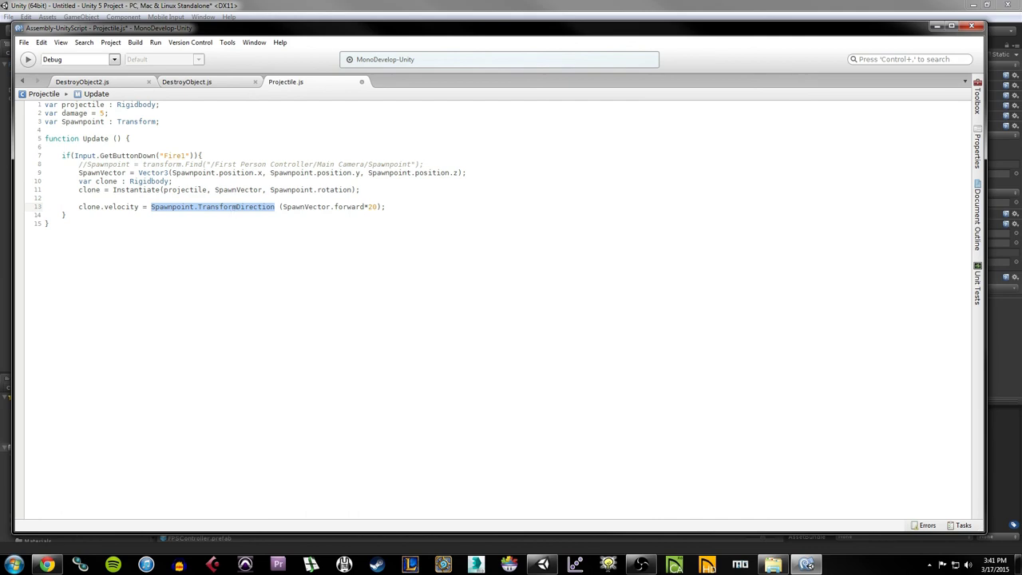
Check TransformDirection's direction: Vector3 parameter on its Unity Scripting API page in Chrome, and return to the script in MonoDevelop
{"action": "key", "text": "ctrl+apostrophe"}
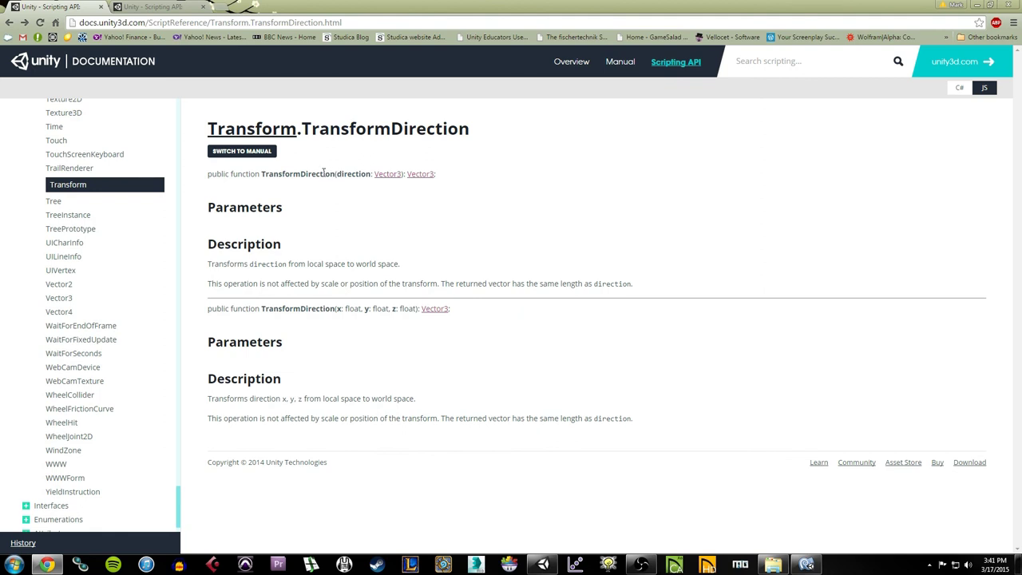
{"action": "left_click_drag", "start_coordinate": [337, 173], "coordinate": [403, 176]}
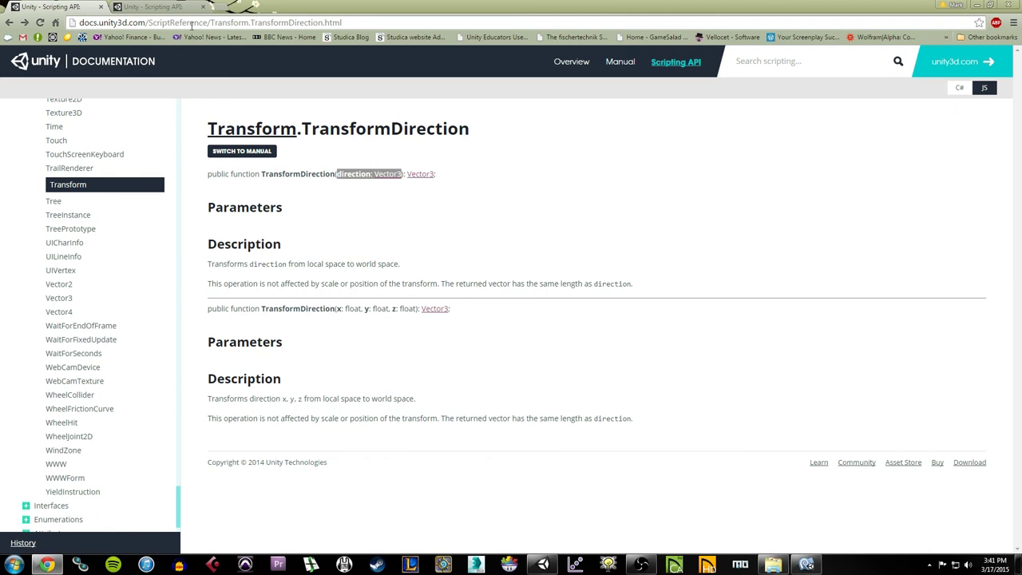
{"action": "left_click", "coordinate": [804, 564]}
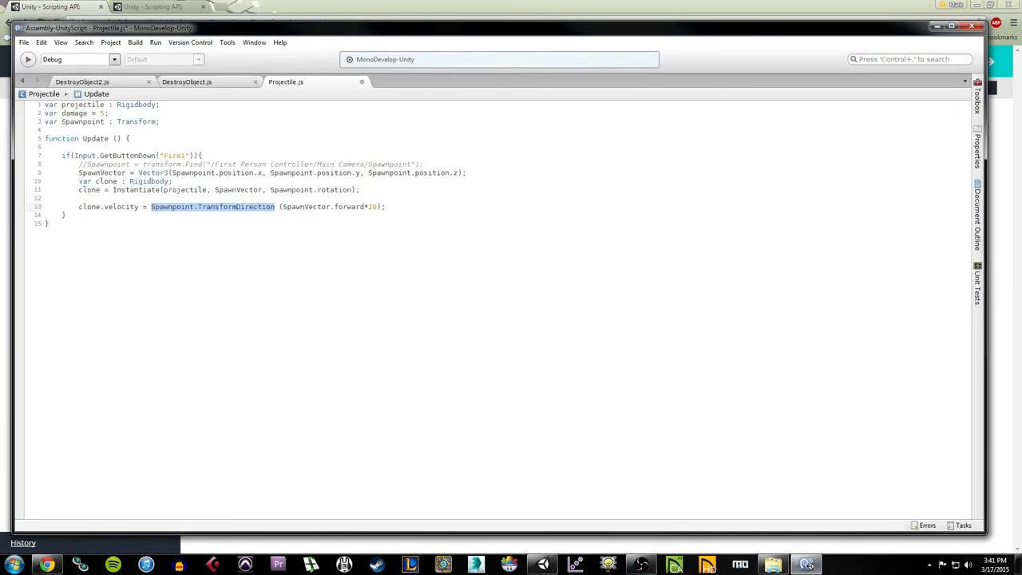
Compare SpawnVector.forward in the velocity line with the Vector3.forward Scripting API page in Chrome, and return to the script in MonoDevelop
{"action": "left_click_drag", "start_coordinate": [283, 207], "coordinate": [365, 207]}
{"action": "key", "text": "alt+Tab"}
{"action": "left_click", "coordinate": [146, 9]}
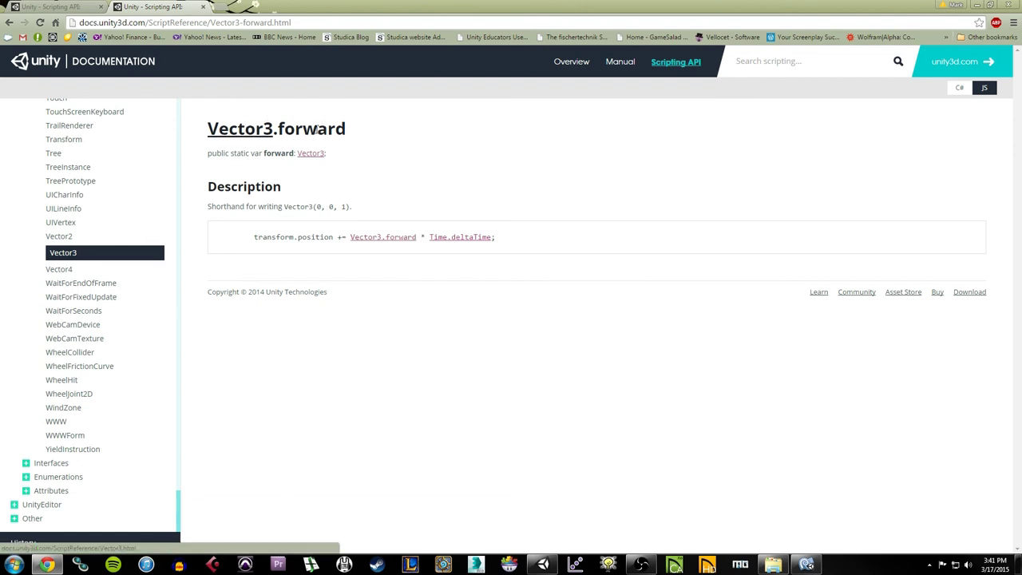
{"action": "key", "text": "alt+Tab"}
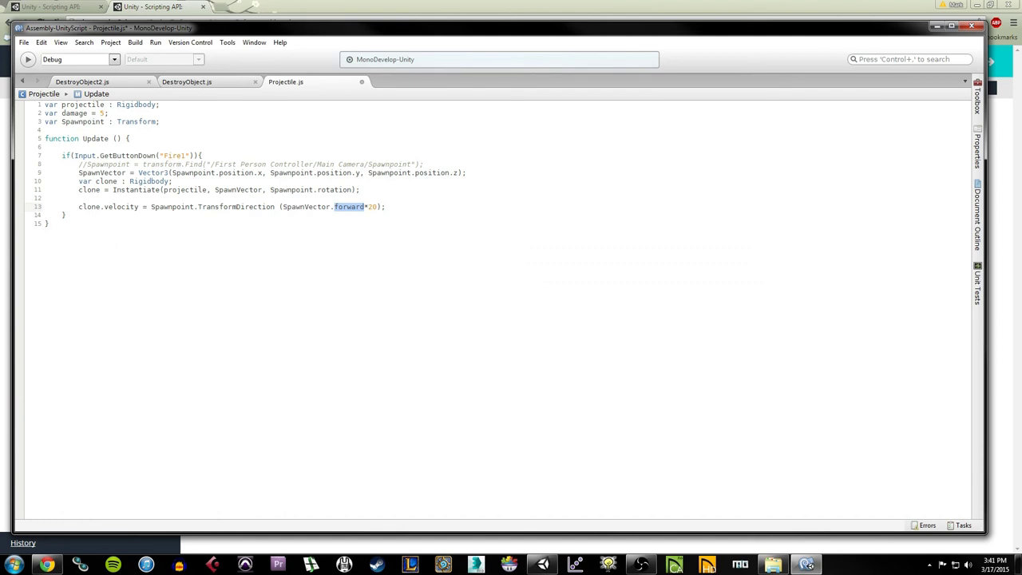
Examine the multiplier of 20 on SpawnVector.forward and the complete clone.velocity statement
{"action": "left_click", "coordinate": [378, 206]}
{"action": "left_click_drag", "start_coordinate": [378, 207], "coordinate": [292, 205]}
{"action": "triple_click", "coordinate": [292, 205]}
{"action": "key", "text": "End"}
{"action": "mouse_move", "coordinate": [78, 207]}
{"action": "left_mouse_down"}
{"action": "mouse_move", "coordinate": [388, 216]}
{"action": "mouse_move", "coordinate": [409, 206]}
{"action": "left_mouse_up"}
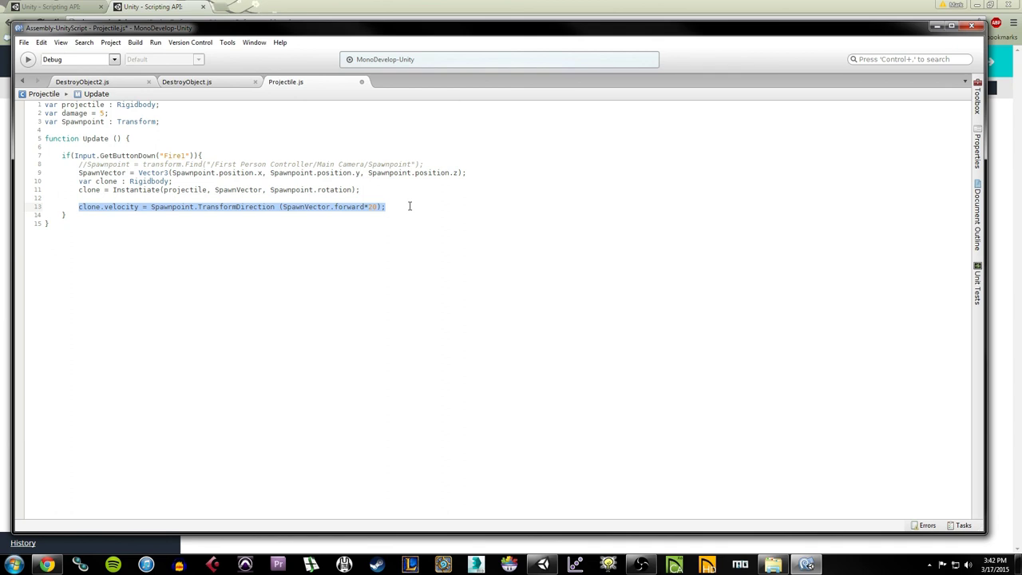
{"action": "left_click", "coordinate": [409, 206]}
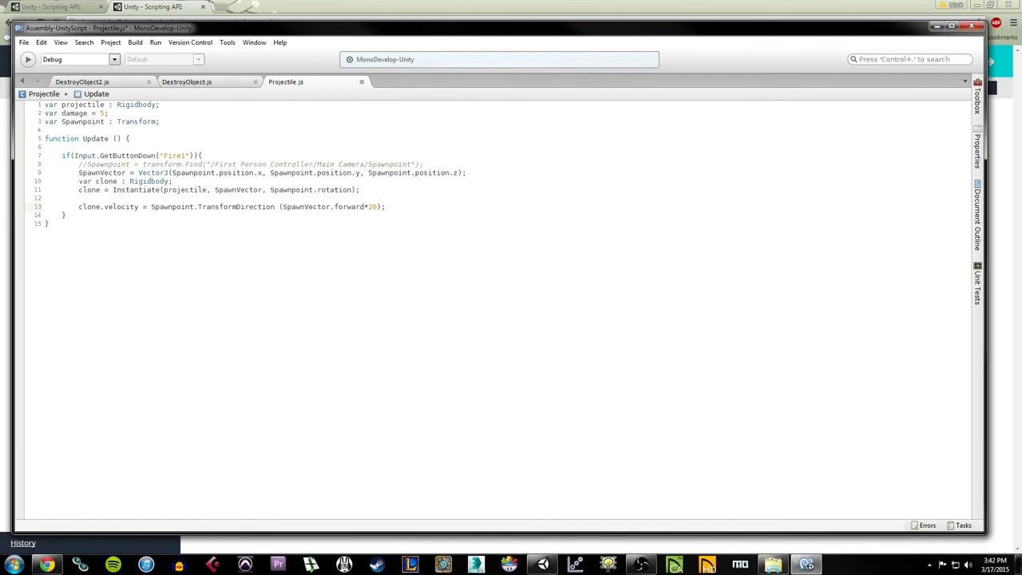
{"action": "left_click", "coordinate": [542, 565]}
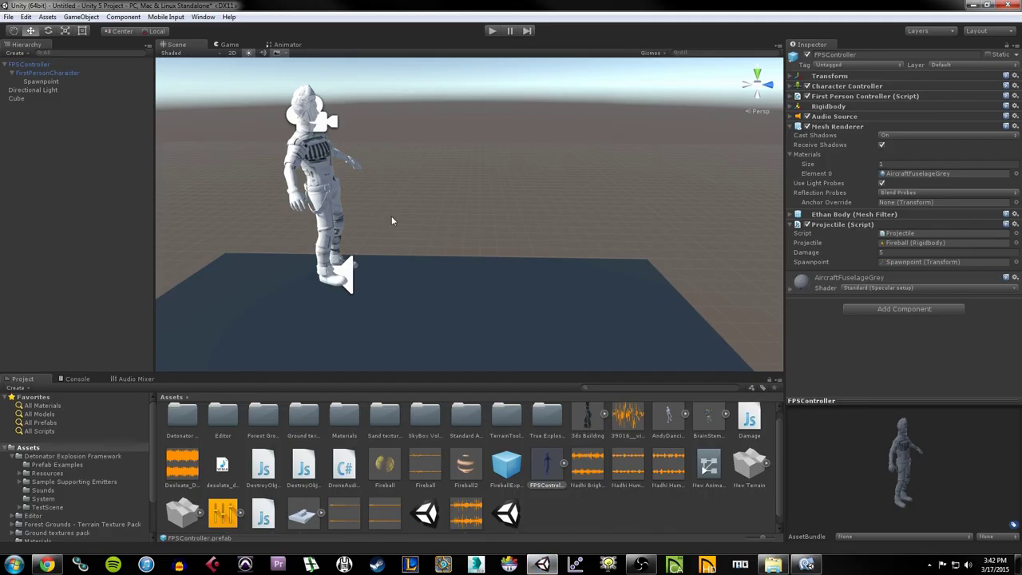
{"action": "scroll", "coordinate": [589, 481], "scroll_direction": "down", "scroll_amount": 1}
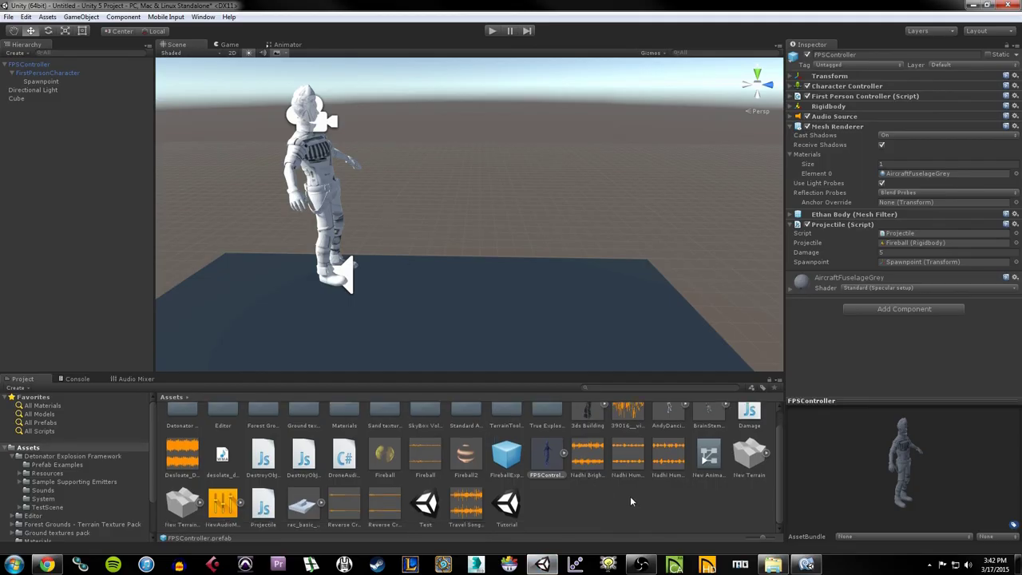
{"action": "left_click", "coordinate": [806, 565]}
{"action": "left_click", "coordinate": [24, 42]}
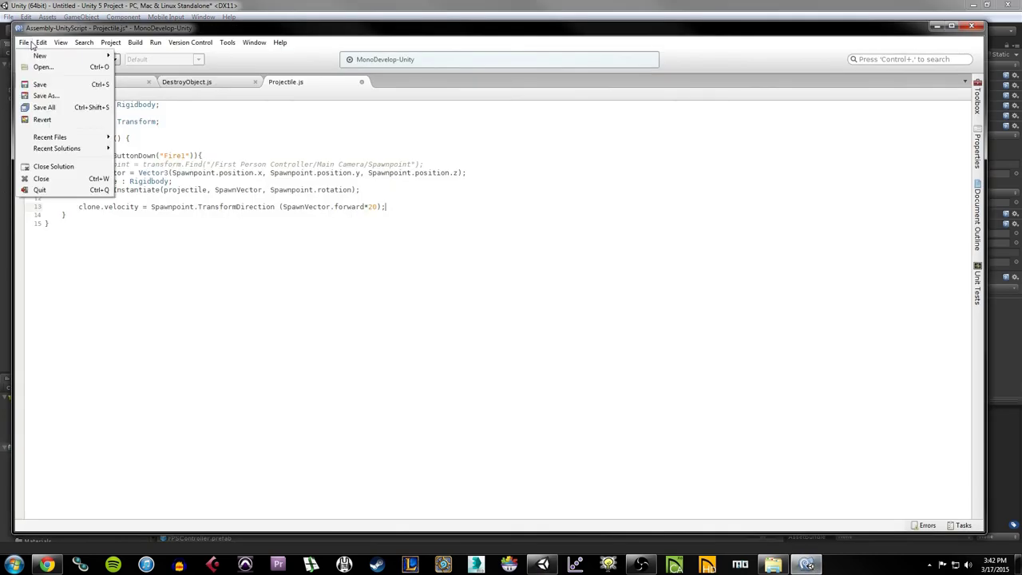
{"action": "left_click", "coordinate": [31, 43]}
Switch to Unity and add the Projectile script as a component of the FPSController object
{"action": "key", "text": "alt+Tab"}
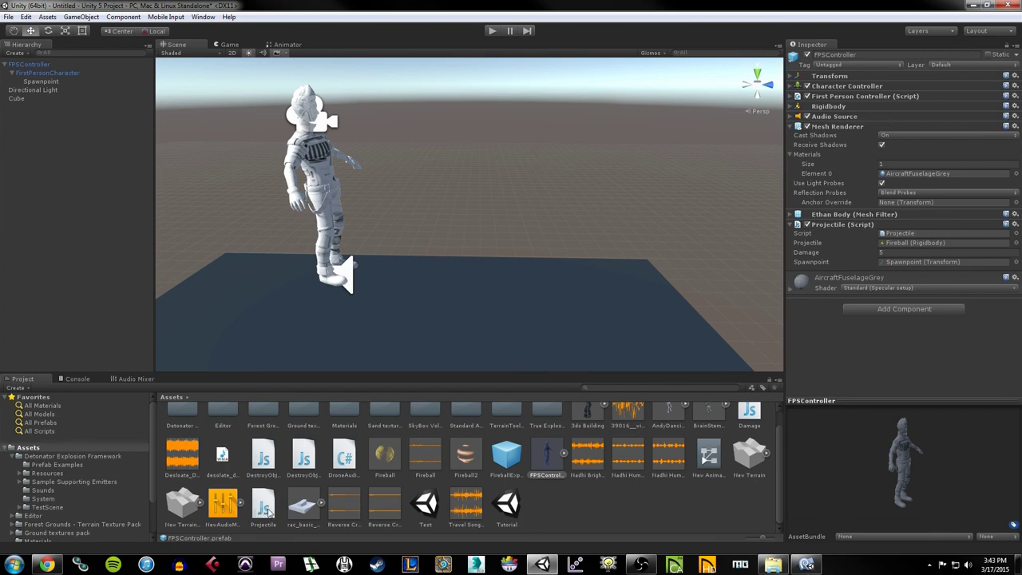
{"action": "left_click", "coordinate": [22, 66]}
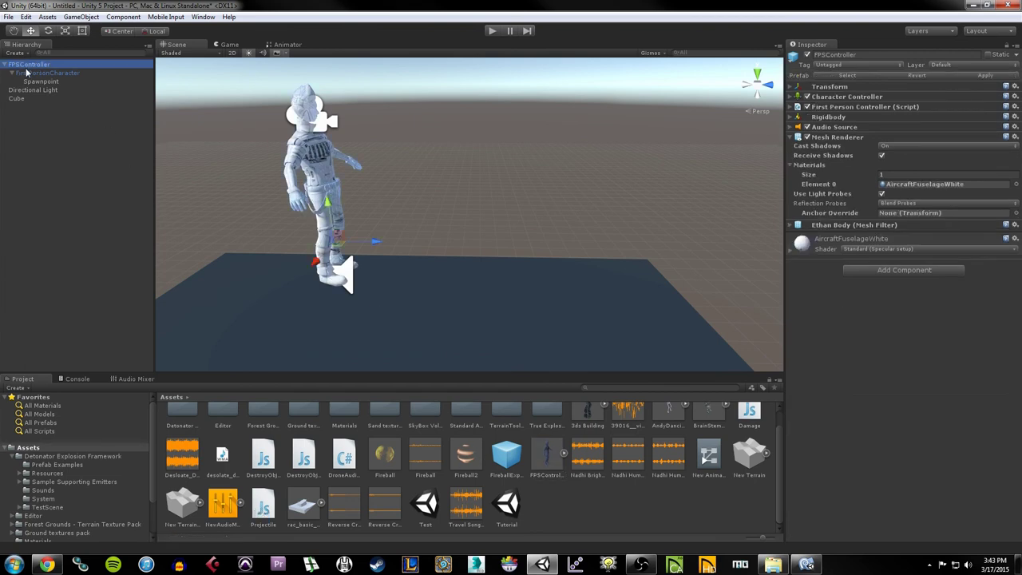
{"action": "left_click_drag", "start_coordinate": [264, 504], "coordinate": [35, 69]}
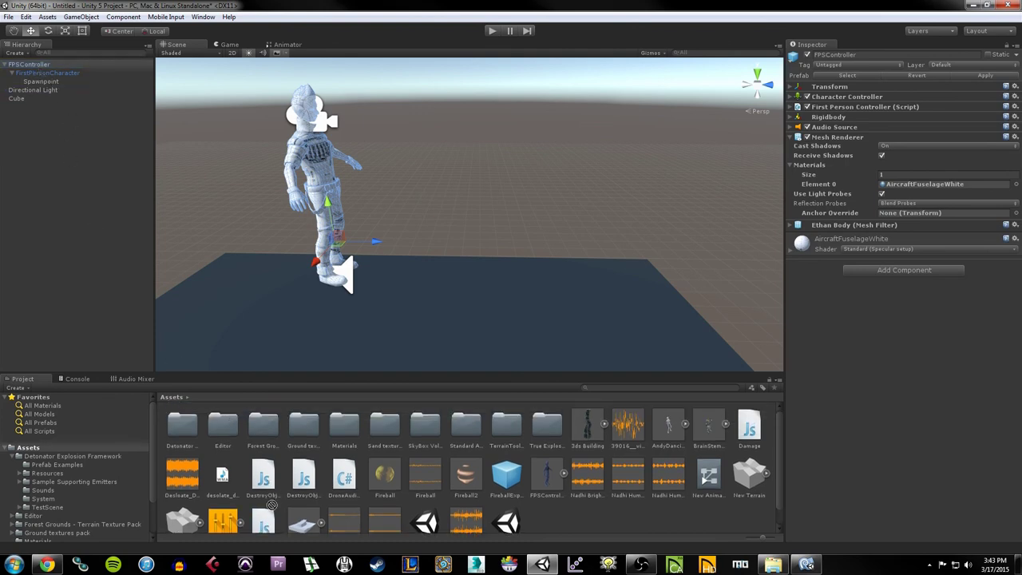
{"action": "left_click", "coordinate": [885, 271]}
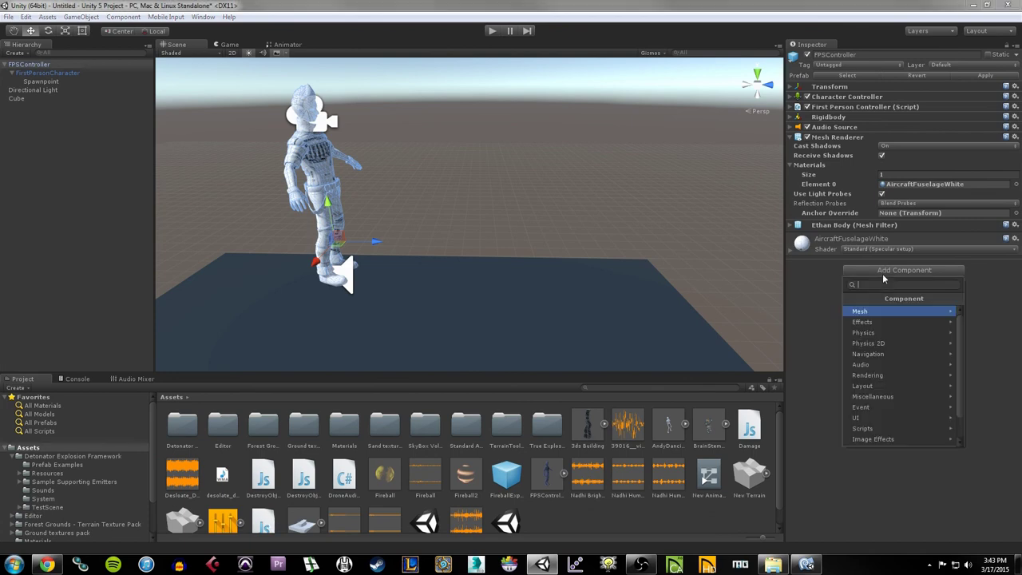
{"action": "left_click", "coordinate": [890, 429]}
{"action": "scroll", "coordinate": [889, 431], "scroll_direction": "down", "scroll_amount": 5}
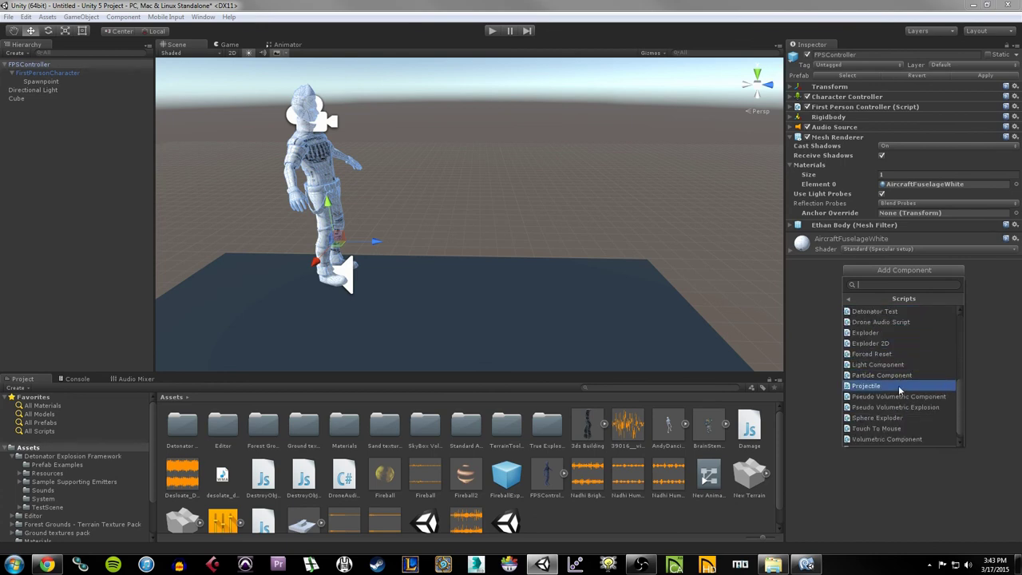
{"action": "left_click", "coordinate": [899, 386]}
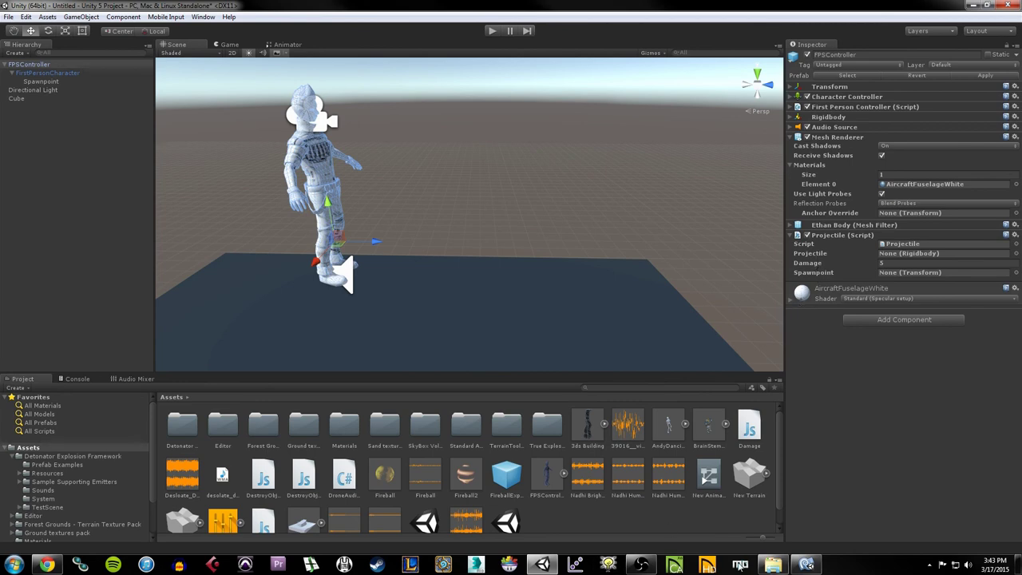
Review the projectile, damage and Spawnpoint variable declarations at the start of Projectile.js in MonoDevelop
{"action": "left_click", "coordinate": [806, 564]}
{"action": "triple_click", "coordinate": [195, 122]}
{"action": "left_click_drag", "start_coordinate": [196, 122], "coordinate": [112, 105]}
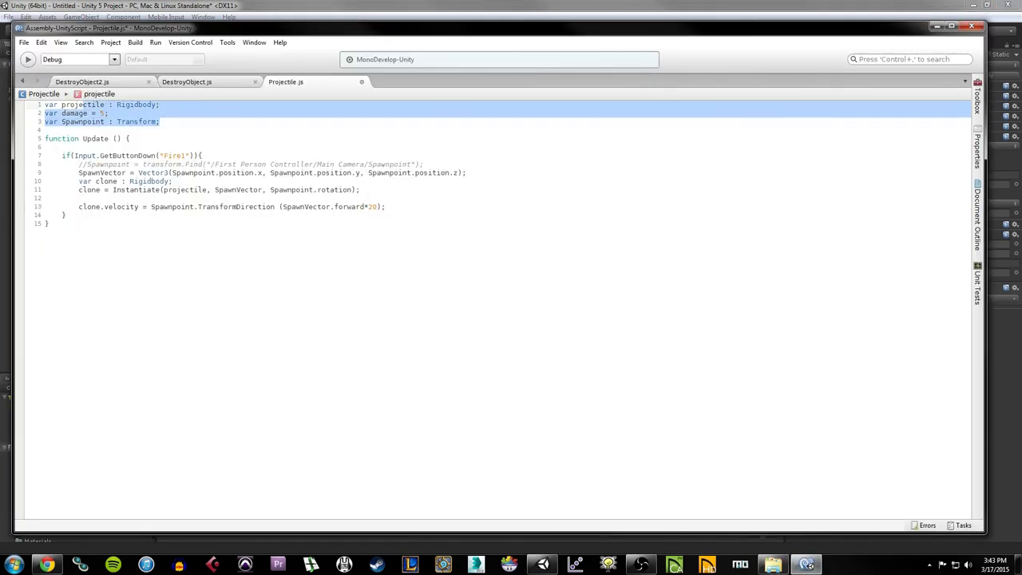
{"action": "left_click", "coordinate": [109, 105]}
{"action": "left_click", "coordinate": [94, 113]}
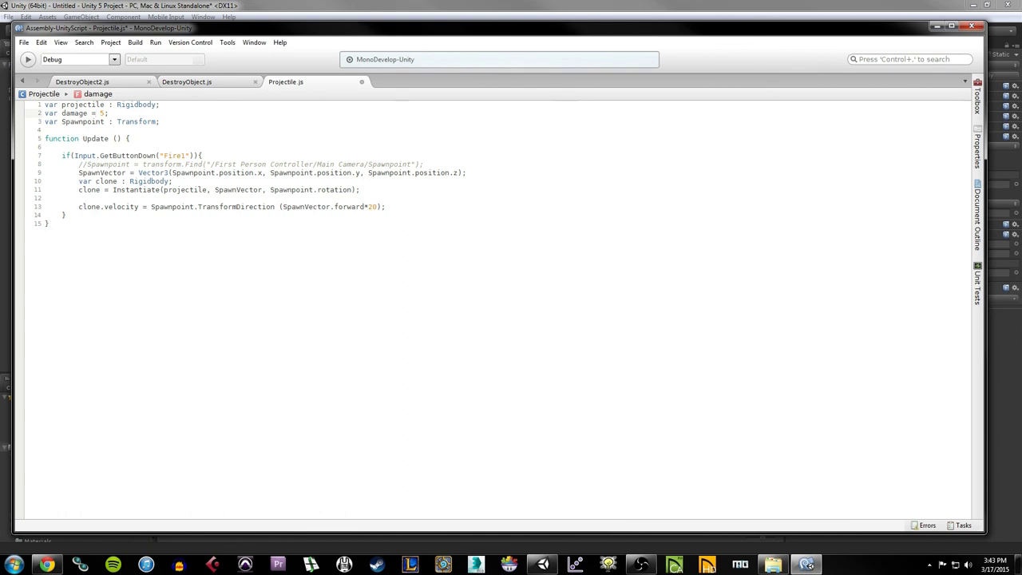
{"action": "left_click", "coordinate": [157, 122]}
{"action": "left_click", "coordinate": [144, 116]}
{"action": "left_click_drag", "start_coordinate": [157, 122], "coordinate": [63, 121]}
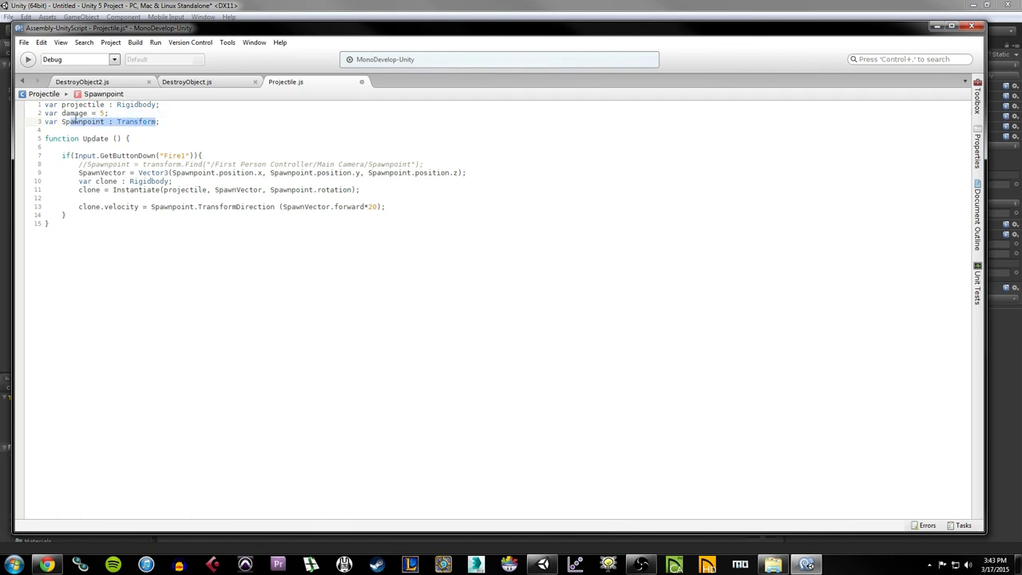
Return to Unity, assign the Fireball2 prefab to the Projectile variable in FPSController's Projectile script, and open its Damage value for editing
{"action": "left_click", "coordinate": [806, 565]}
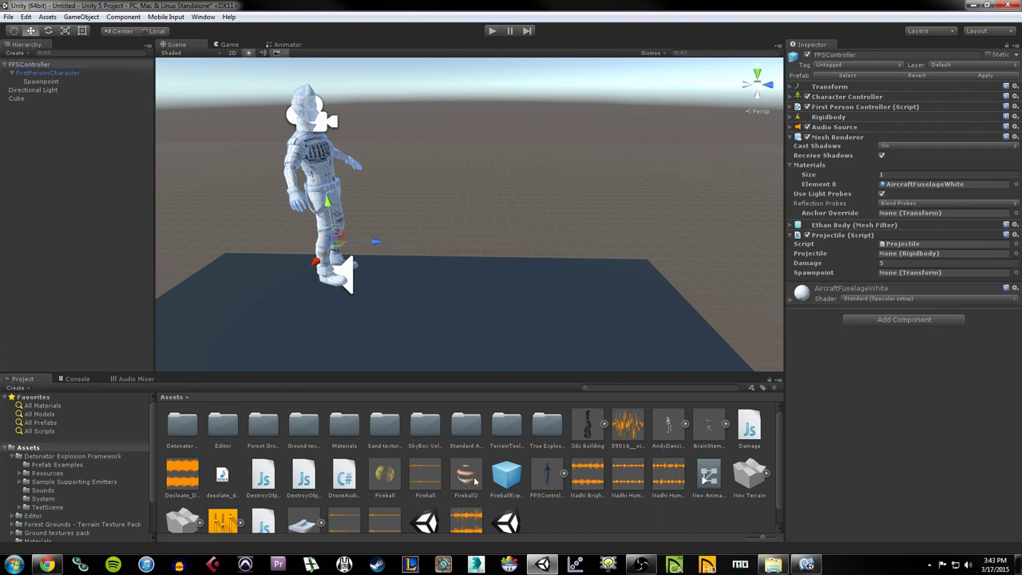
{"action": "left_click_drag", "start_coordinate": [468, 480], "coordinate": [952, 256]}
{"action": "left_click", "coordinate": [884, 263]}
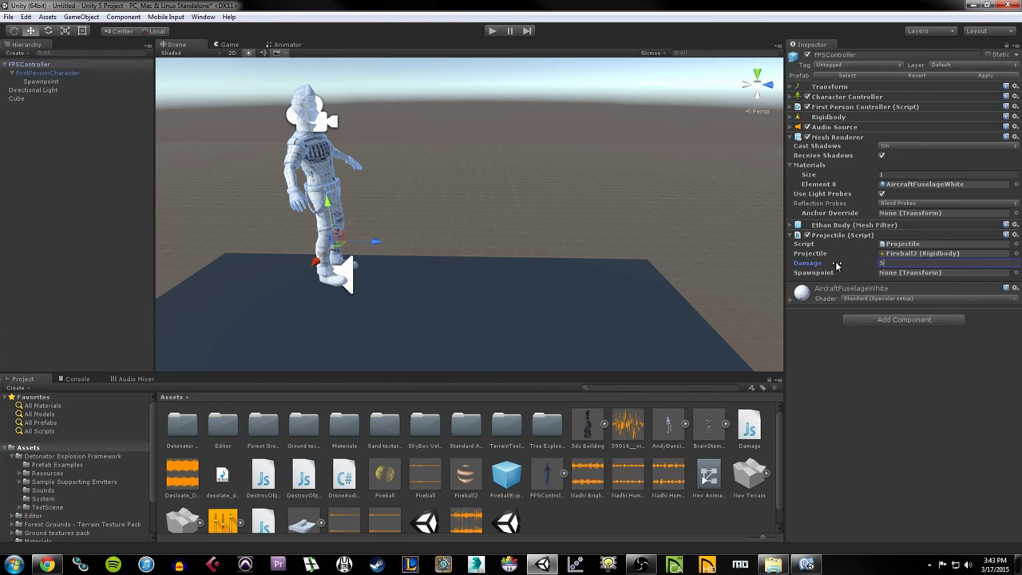
Assign the Spawnpoint object under FirstPersonCharacter to the Spawnpoint variable in FPSController's Projectile script
{"action": "left_click", "coordinate": [897, 272]}
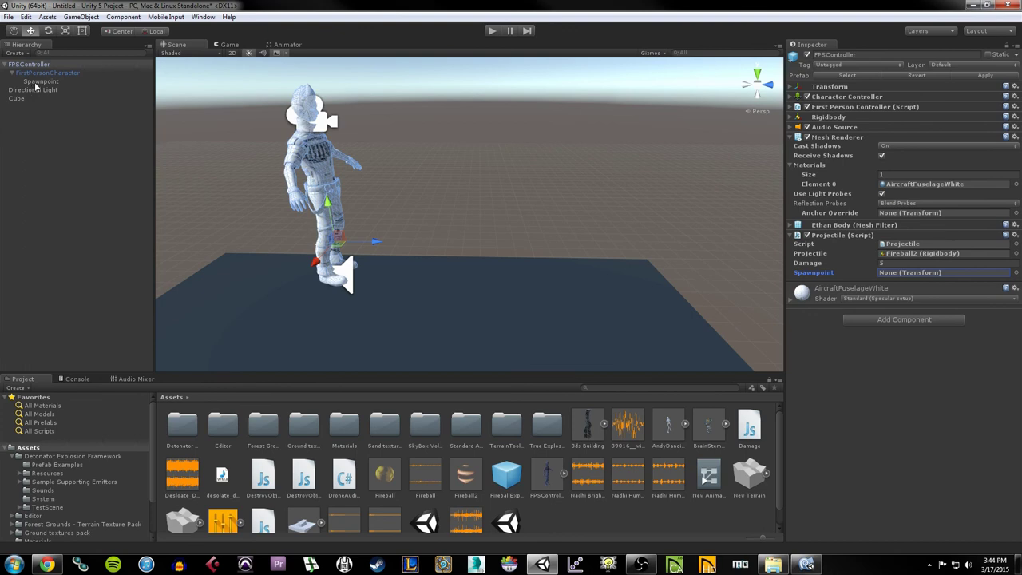
{"action": "left_click_drag", "start_coordinate": [35, 85], "coordinate": [960, 276]}
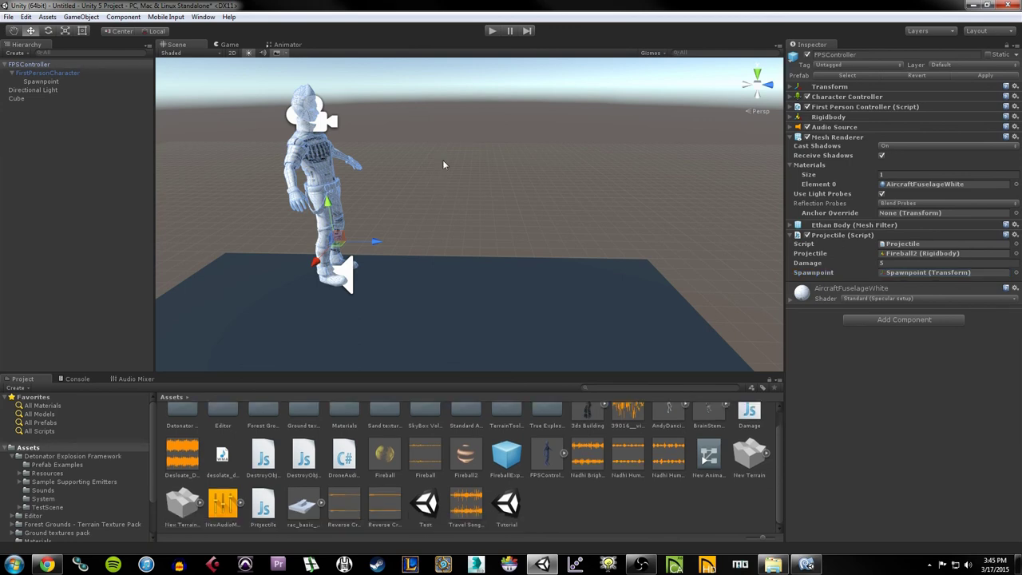
Run the game and fire repeated Fireball2 shots in different directions, including at the dark platform, to test the projectile and its explosions
{"action": "left_click", "coordinate": [491, 31]}
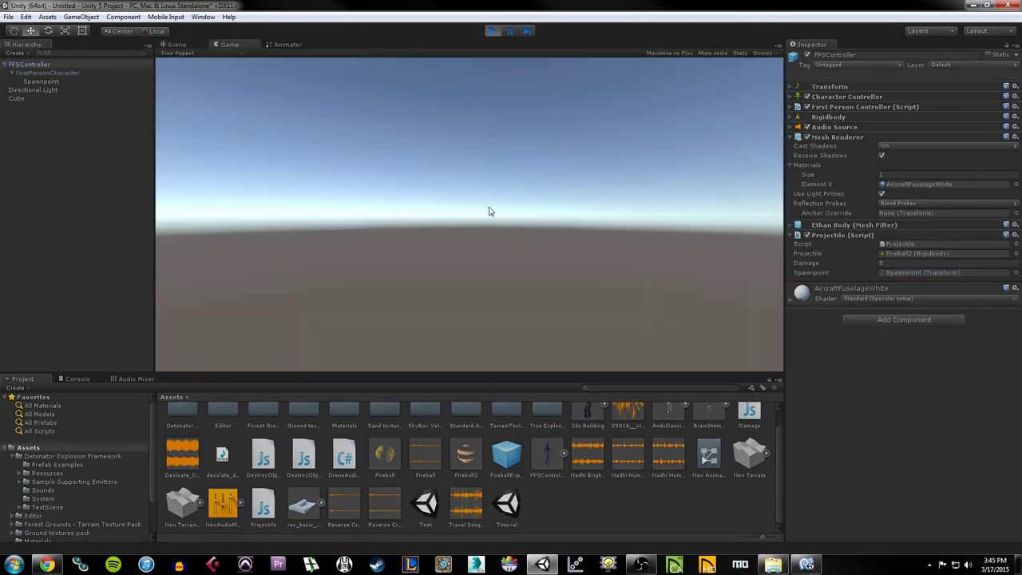
{"action": "left_click", "coordinate": [485, 204]}
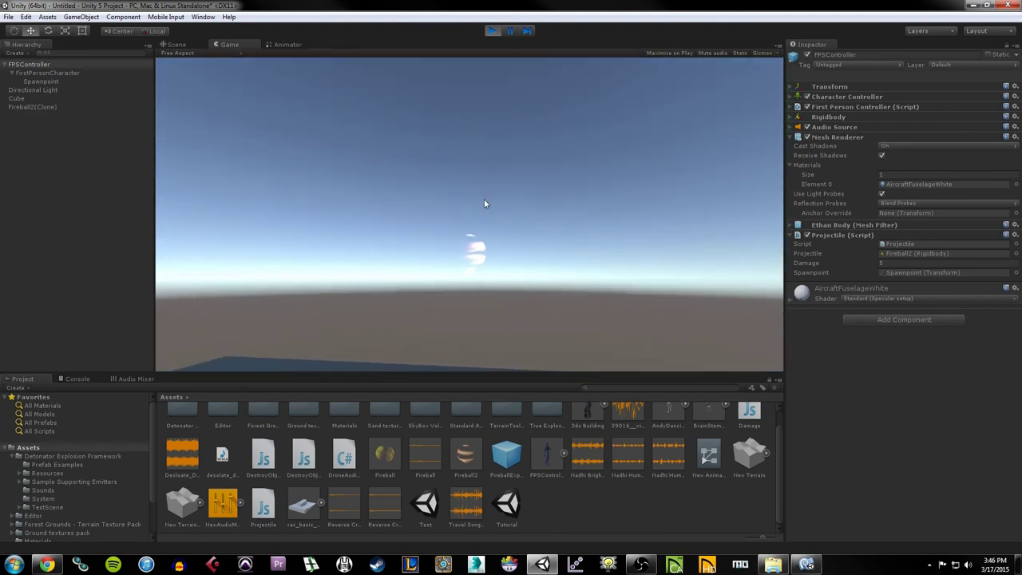
{"action": "left_click", "coordinate": [484, 211]}
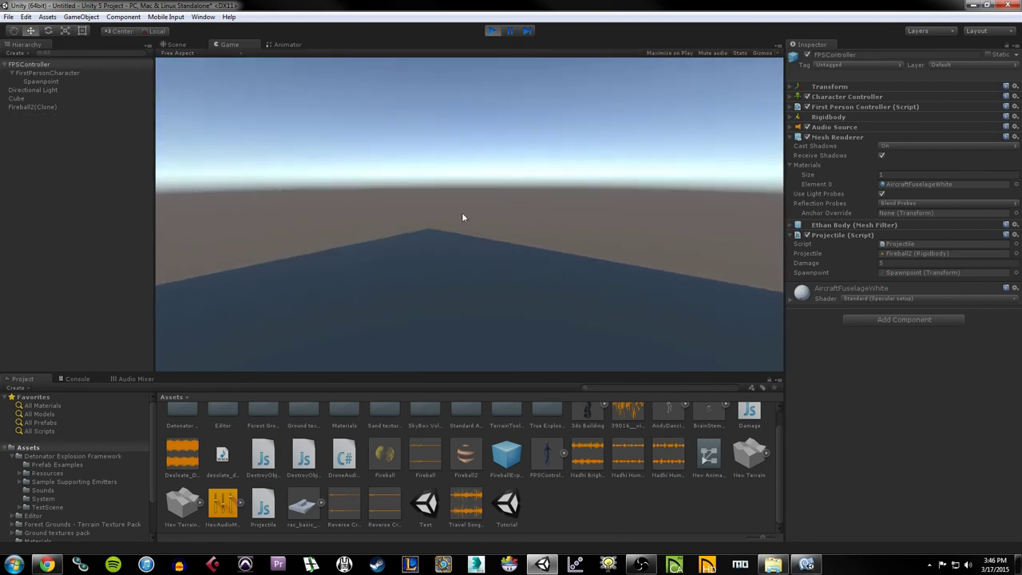
{"action": "left_click", "coordinate": [420, 187]}
{"action": "left_click", "coordinate": [465, 187]}
{"action": "left_click", "coordinate": [499, 194]}
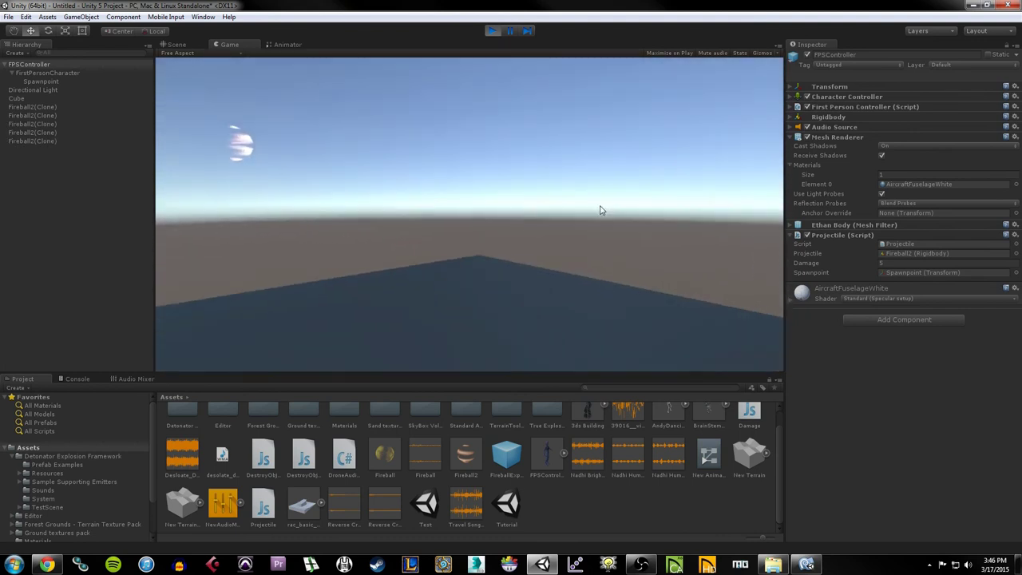
{"action": "left_click", "coordinate": [611, 201]}
{"action": "left_click", "coordinate": [612, 200]}
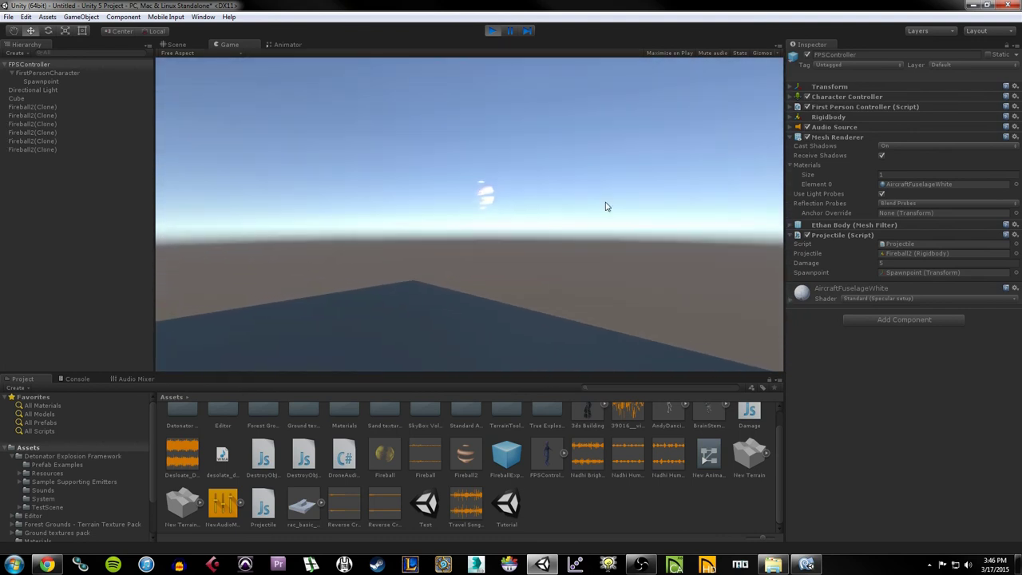
{"action": "left_click", "coordinate": [577, 214]}
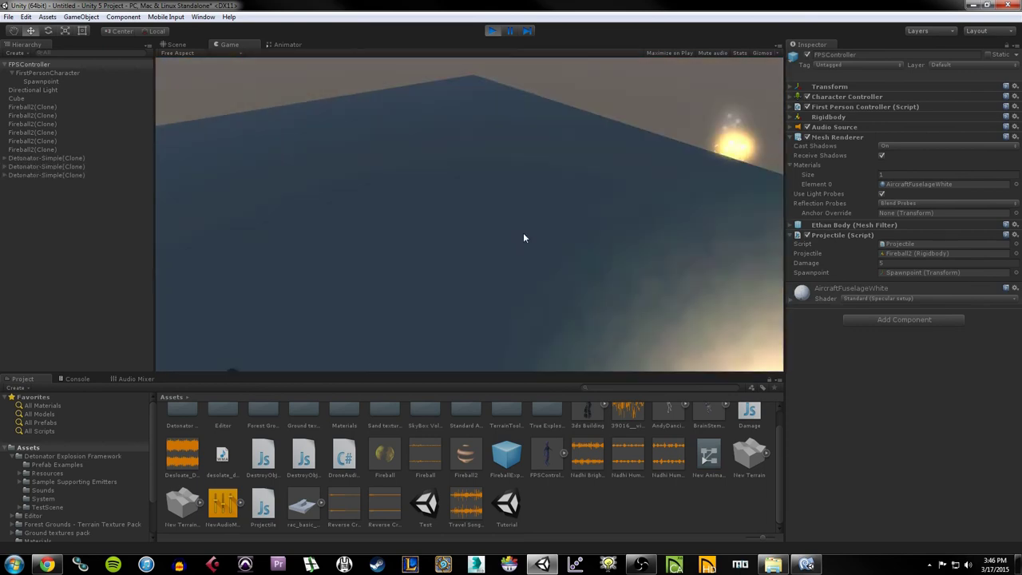
{"action": "left_click", "coordinate": [527, 221]}
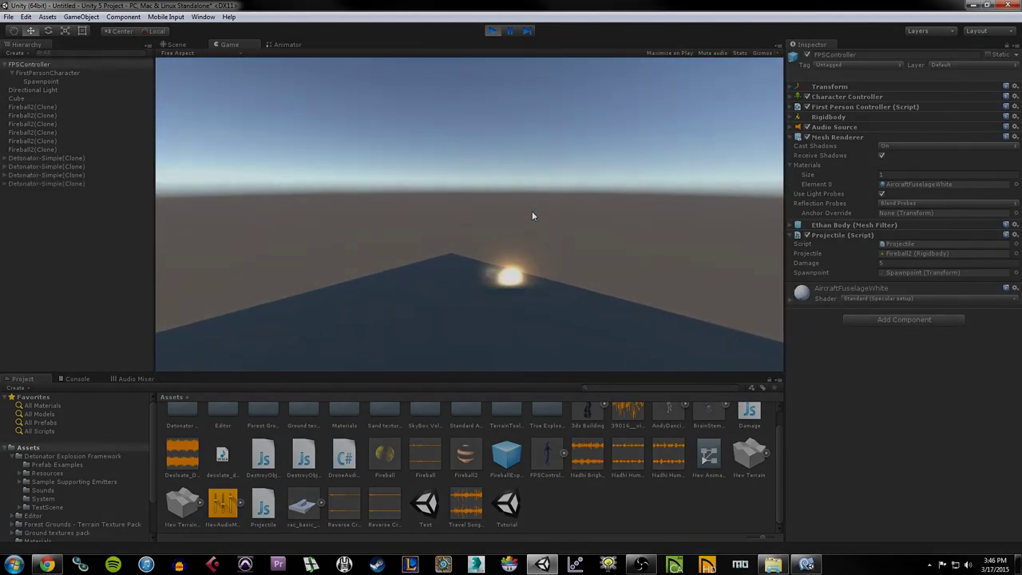